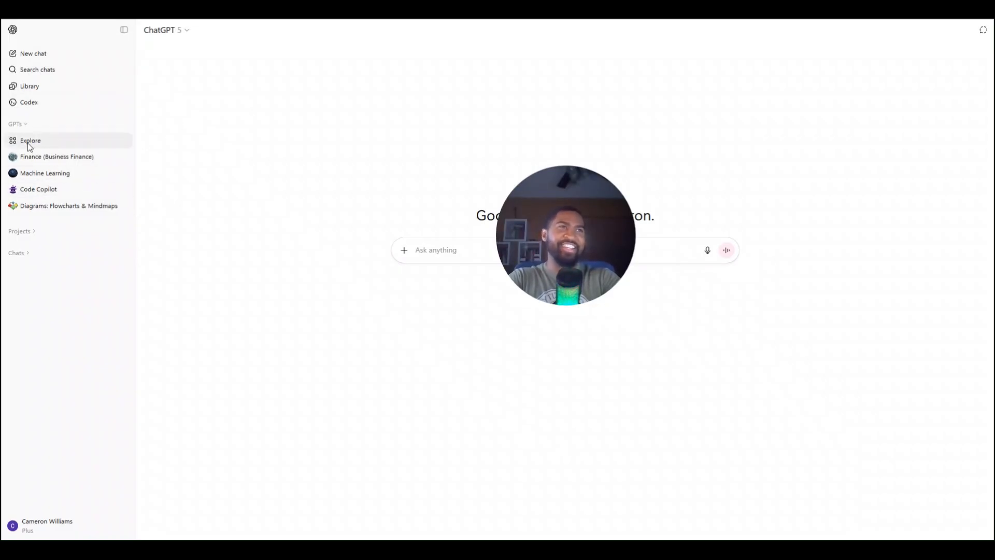
Open the Explore page of the GPTs section to see the available custom GPTs
click(22, 126)
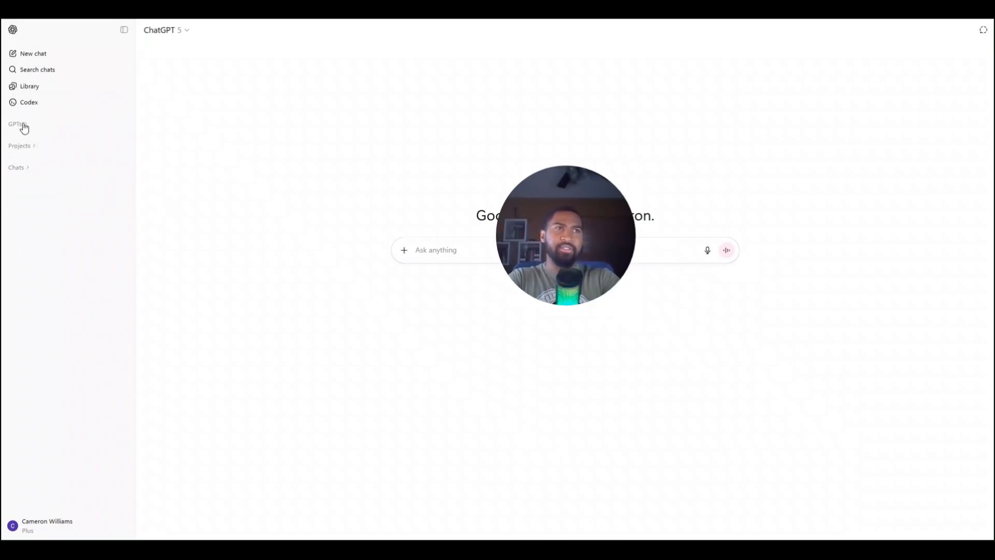
click(24, 127)
click(40, 144)
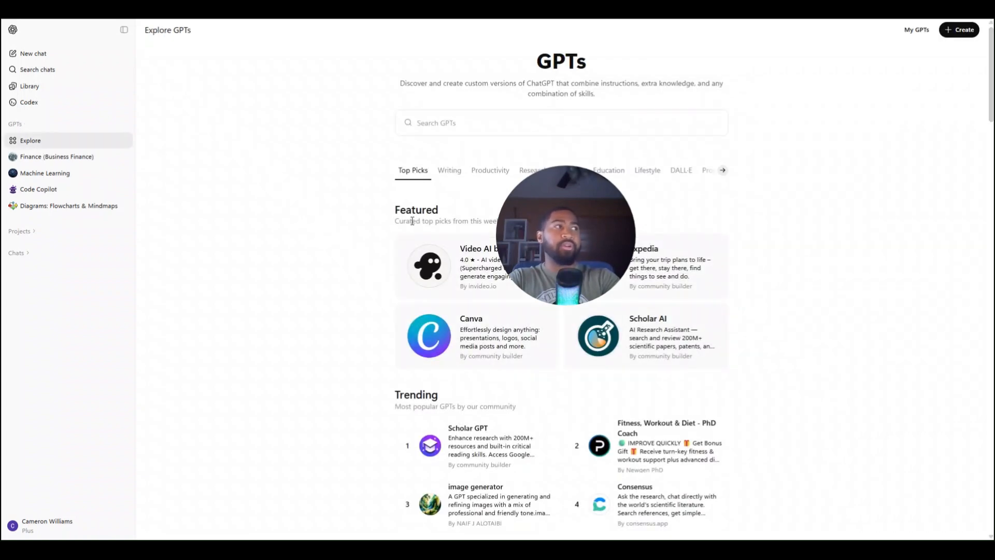
drag(603, 238, 302, 141)
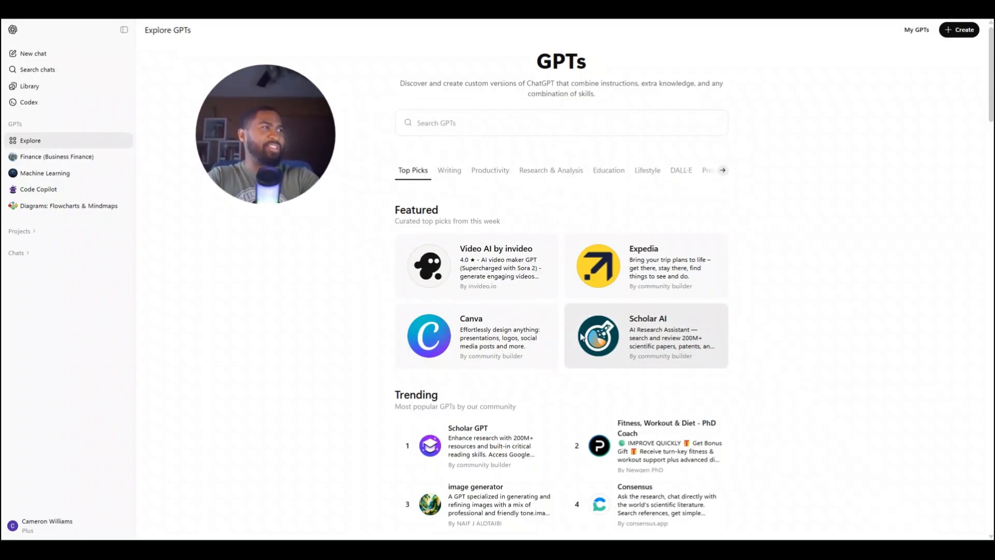
Browse the trending, ChatGPT-made, writing, productivity and research GPTs in the directory
scroll(581, 337, down, 5)
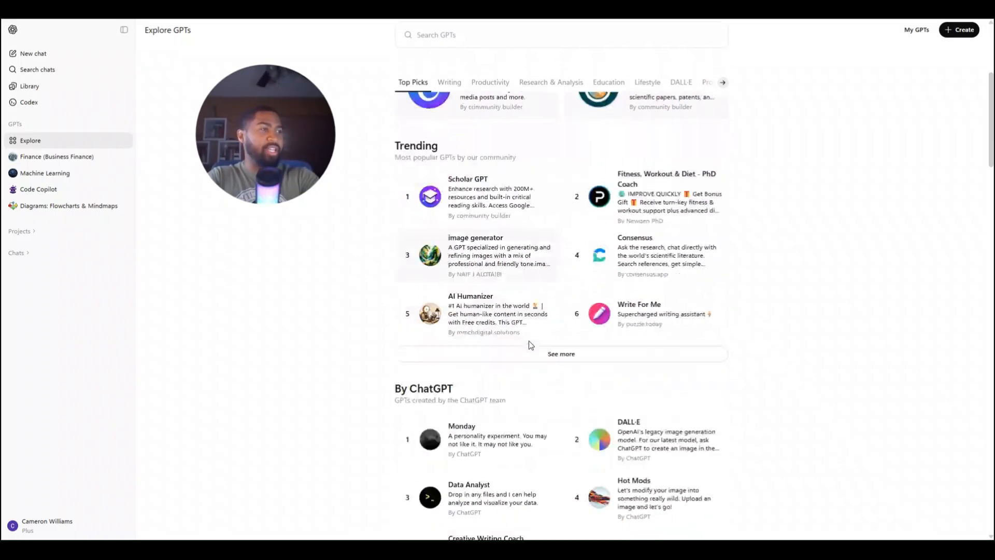
scroll(531, 345, down, 5)
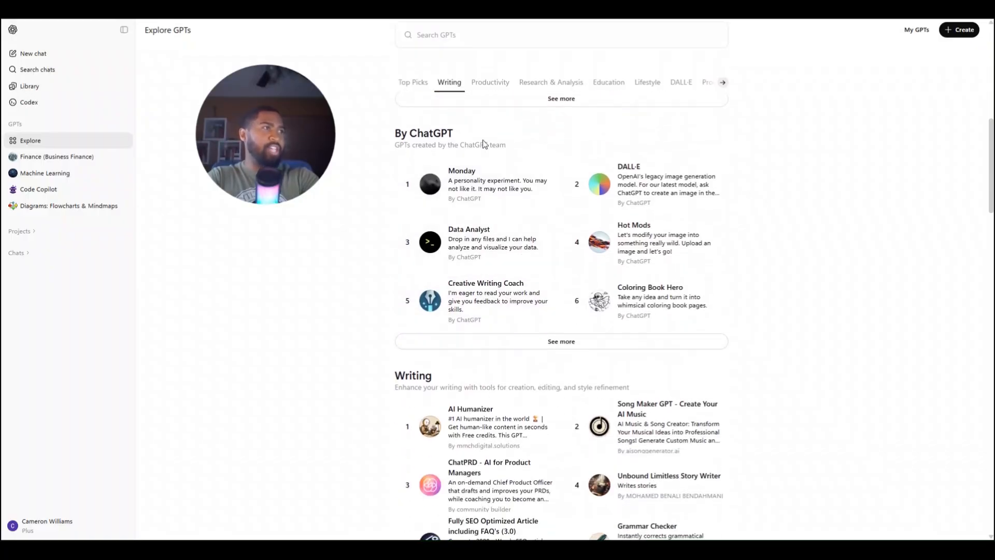
scroll(475, 388, down, 6)
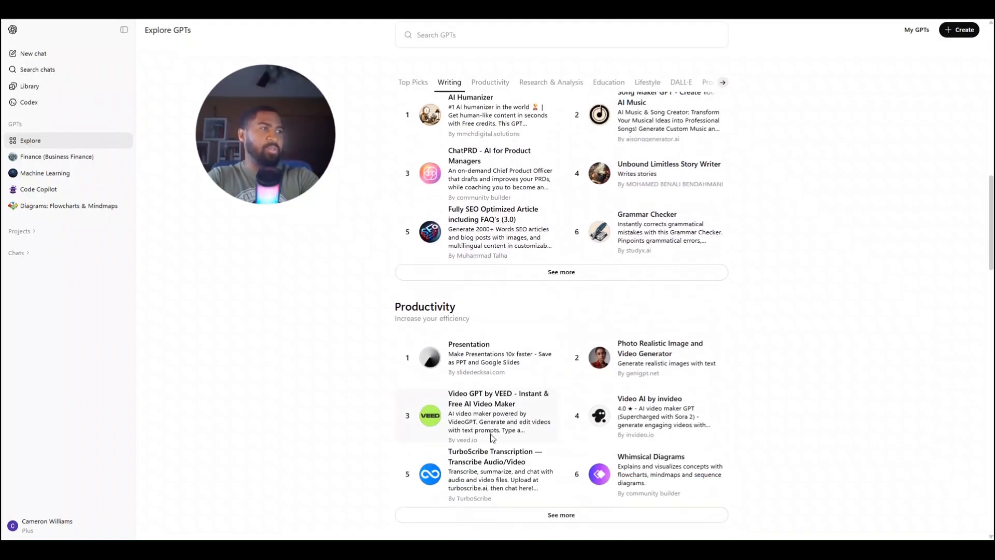
scroll(493, 438, down, 6)
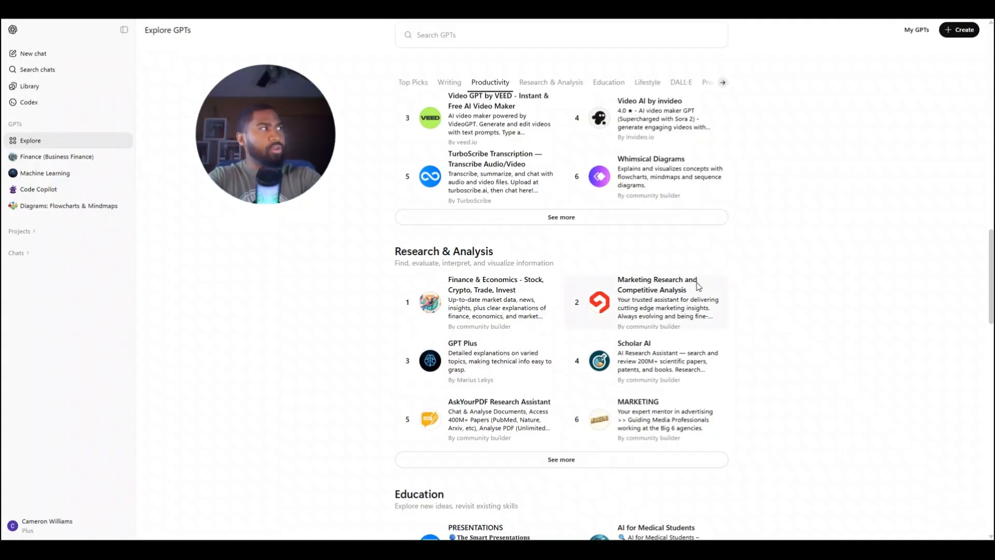
scroll(741, 275, up, 10)
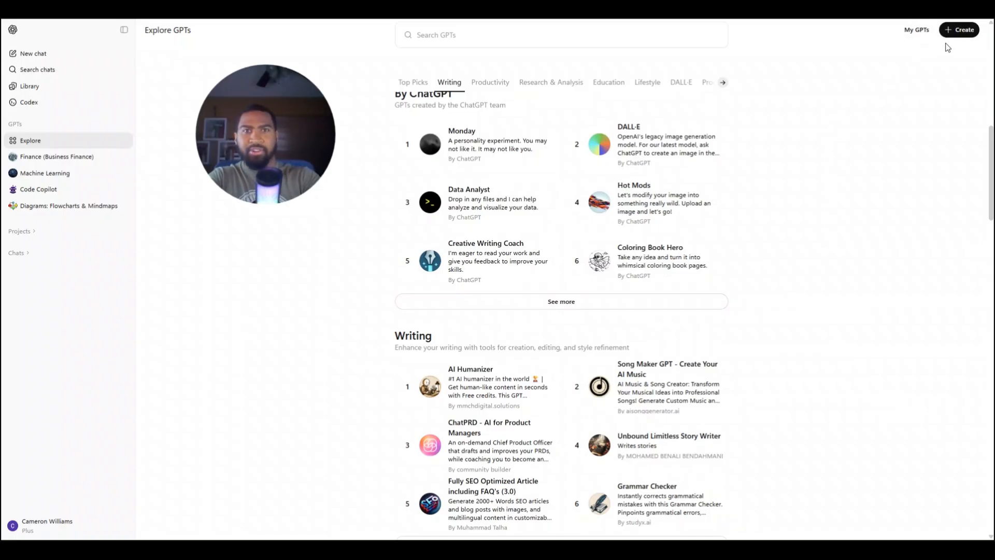
Start a new GPT from My GPTs and switch its editor to the conversational Create mode
click(917, 30)
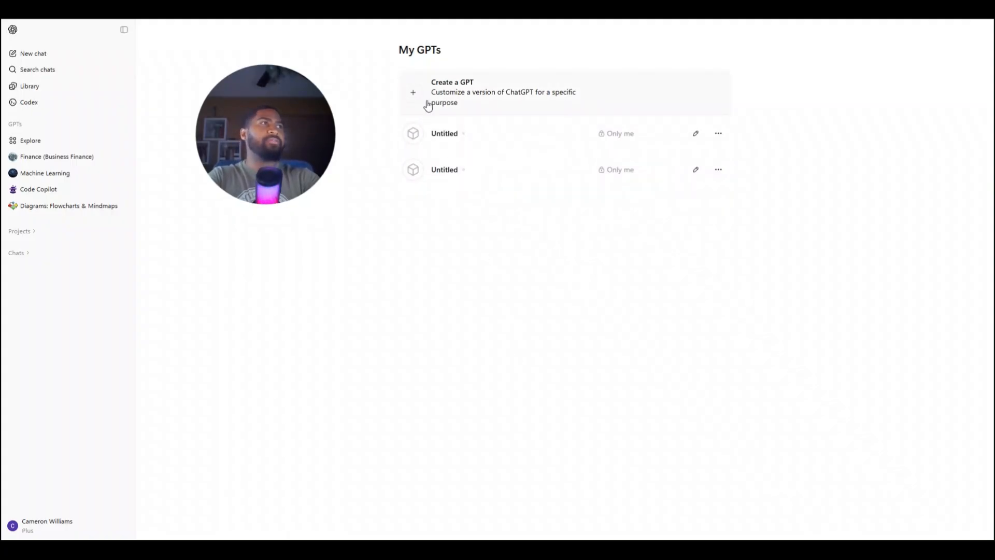
click(460, 99)
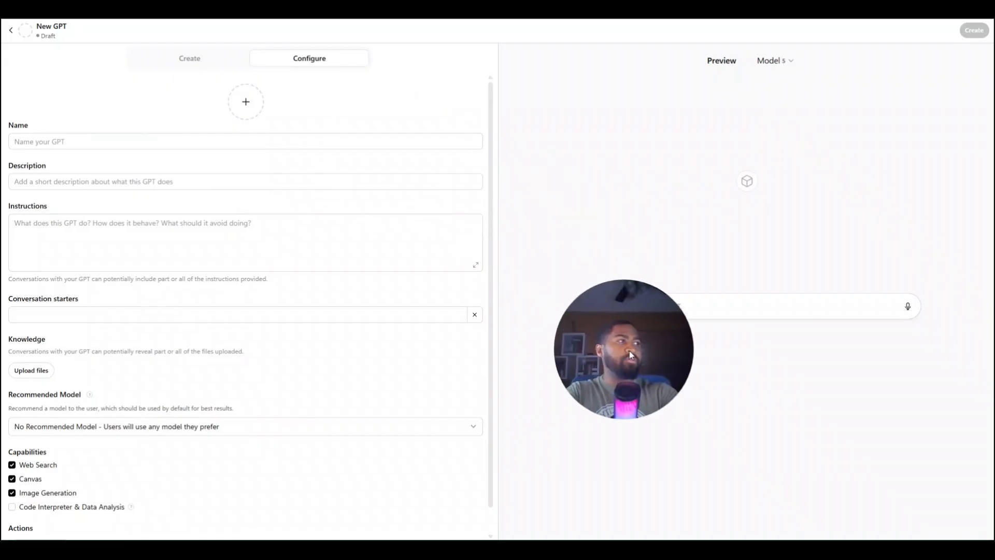
click(320, 140)
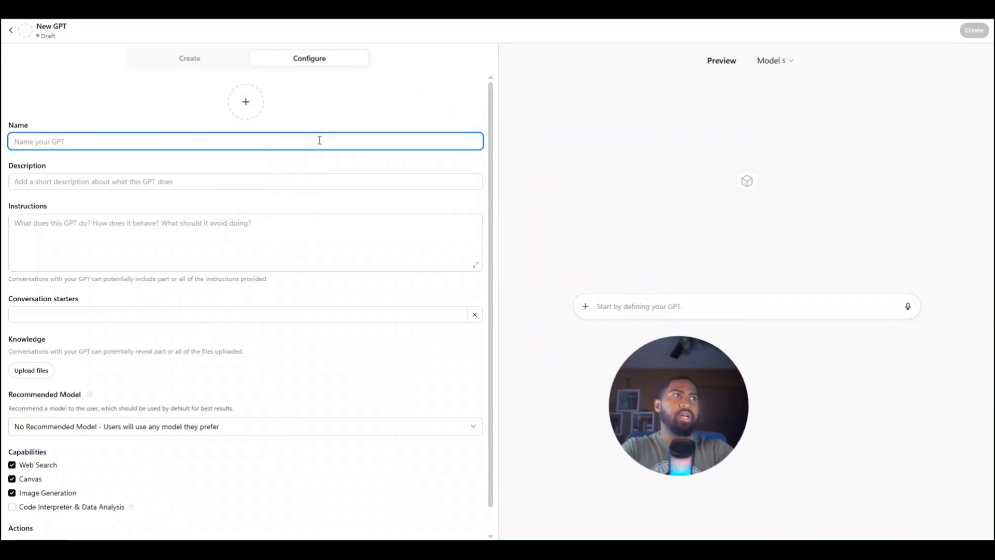
click(206, 61)
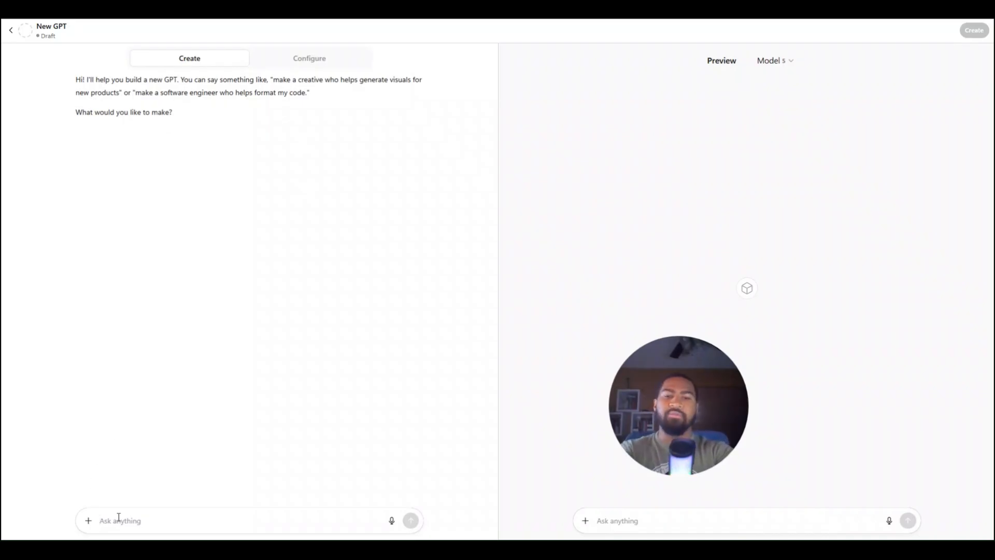
Begin the GPT builder message with "Lets make GPT dedicated to"
text(Lets make )
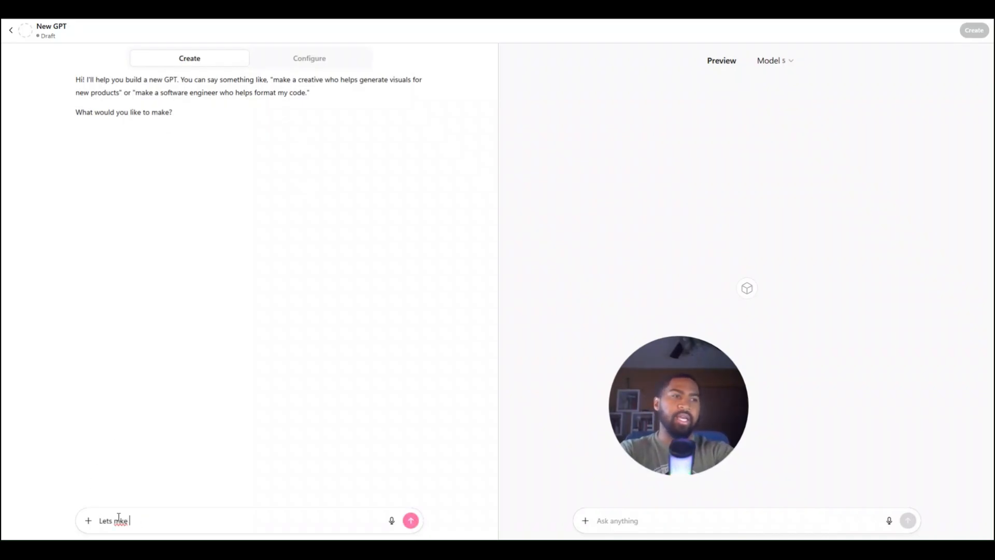
text(GPT )
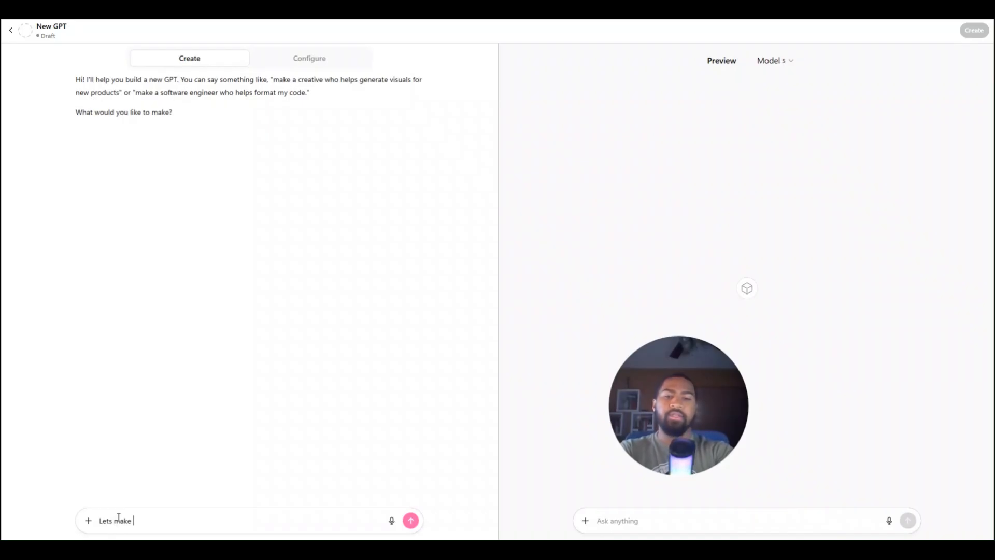
text(de)
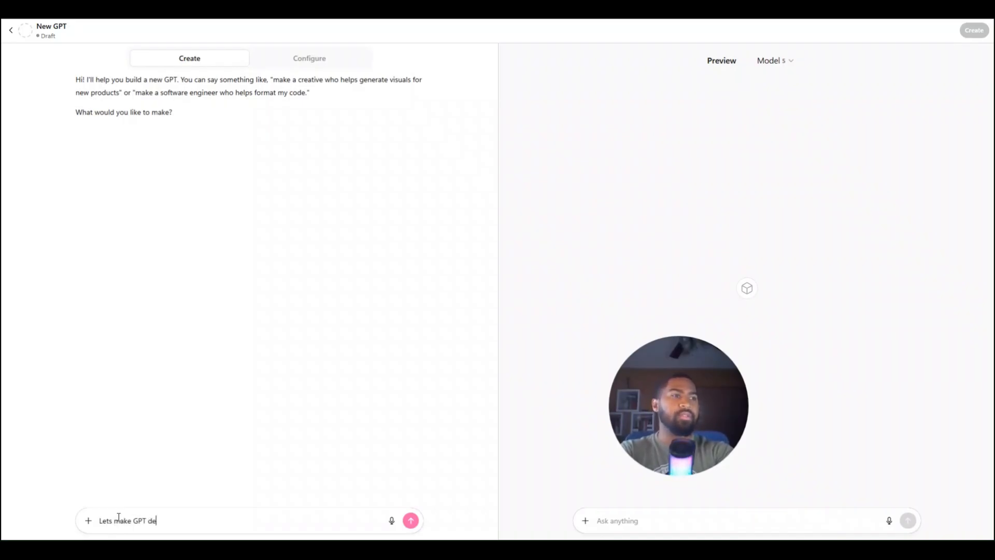
text(cated)
key(BackSpace)
key(BackSpace)
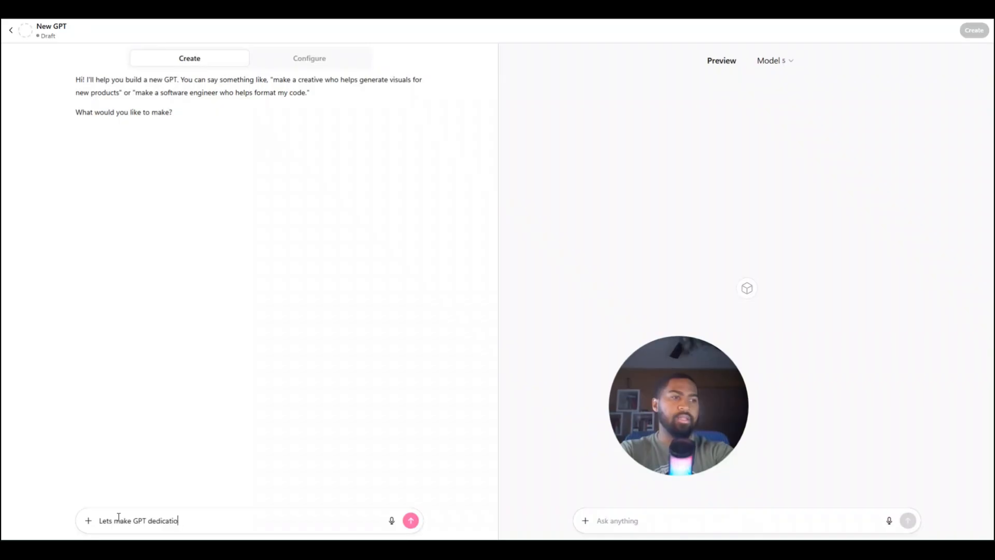
text(d to )
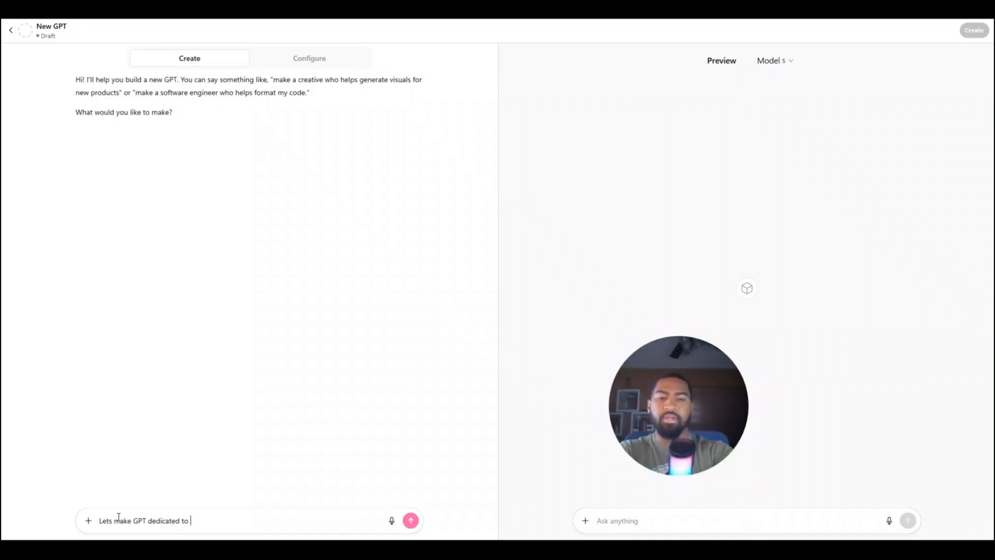
text(Bitc)
Continue the builder message with "the Biotechnology industry, it should"
key(BackSpace)
key(BackSpace)
key(BackSpace)
key(BackSpace)
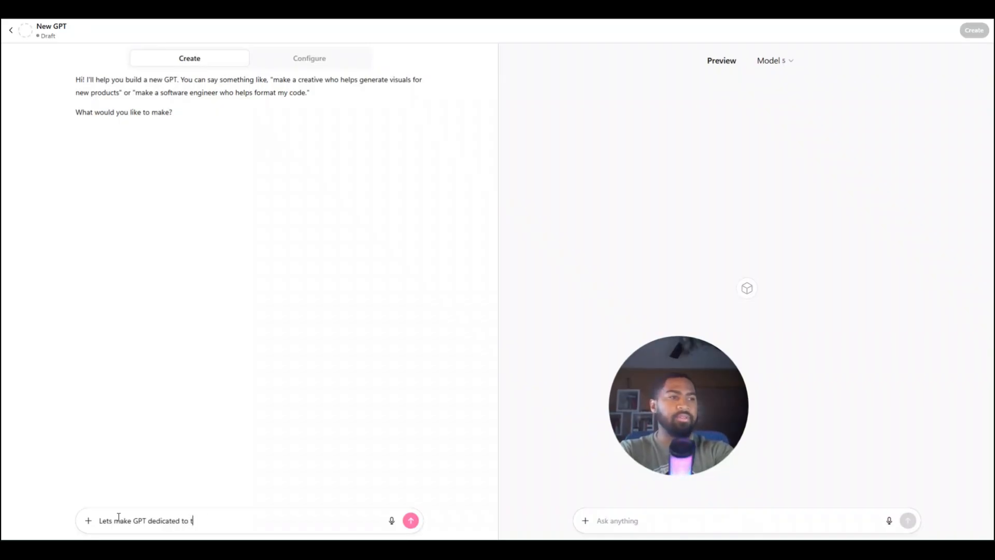
text(the Biotec)
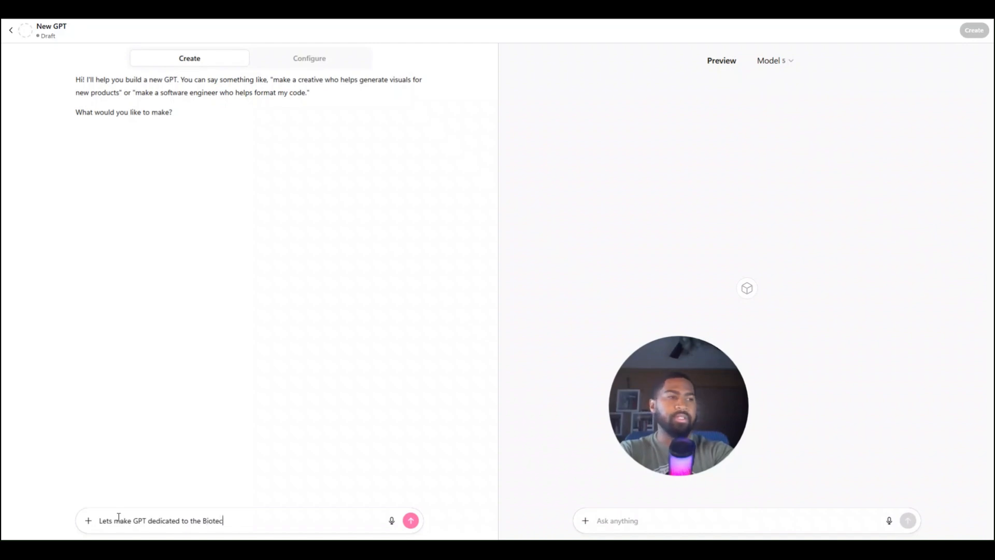
text(hnology ind)
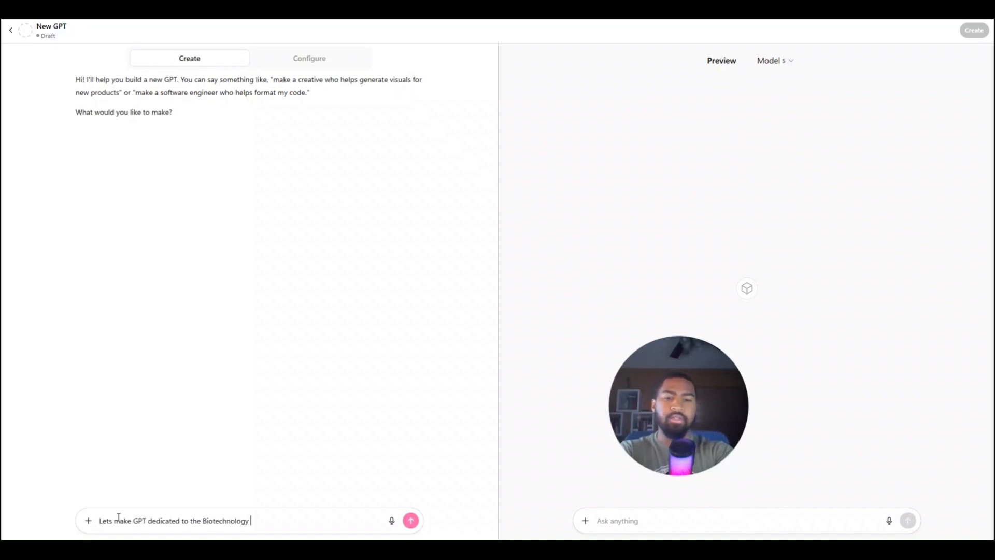
key(BackSpace)
text(dus)
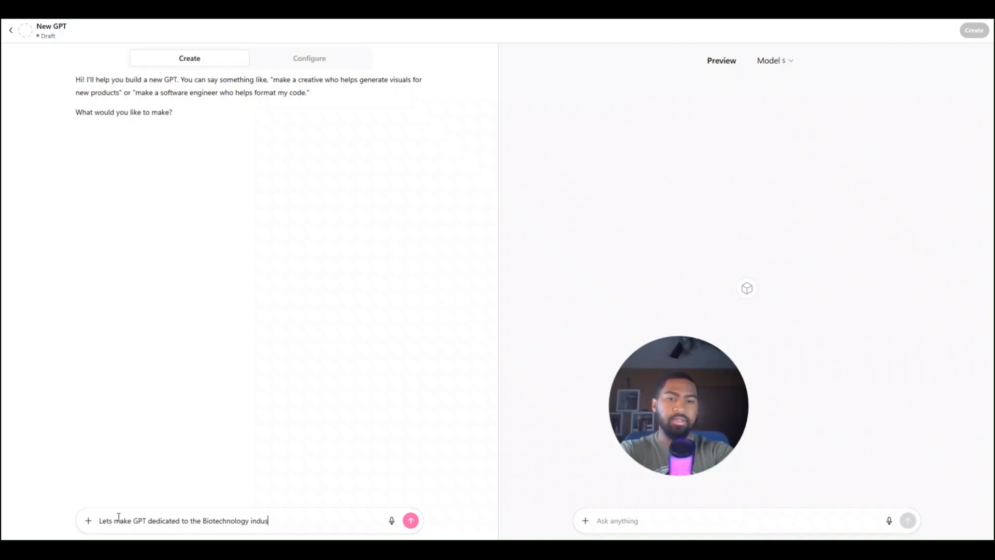
text(try, it should be able to heep)
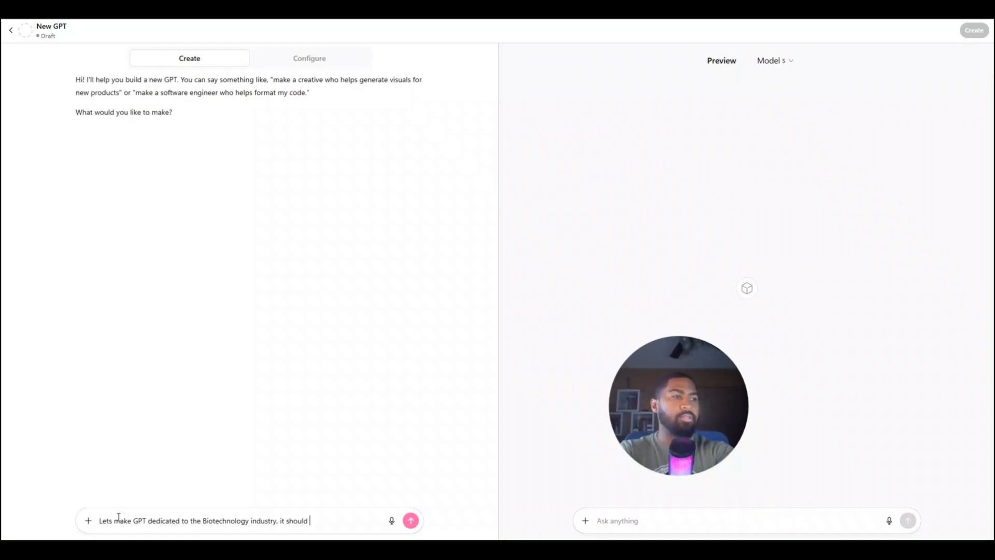
Extend the builder message with "be able to help biotech professionals with"
key(BackSpace)
key(BackSpace)
key(BackSpace)
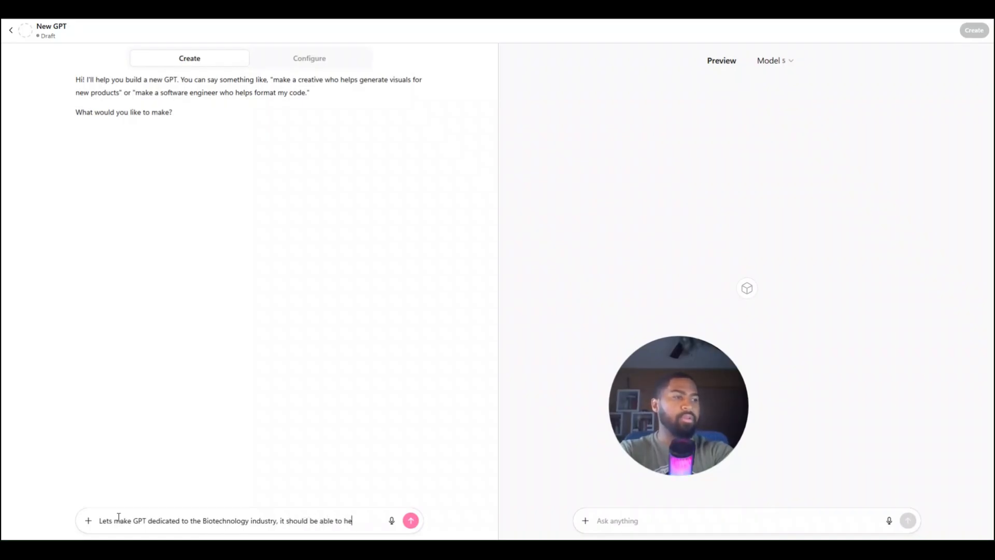
text(lp biotech prog)
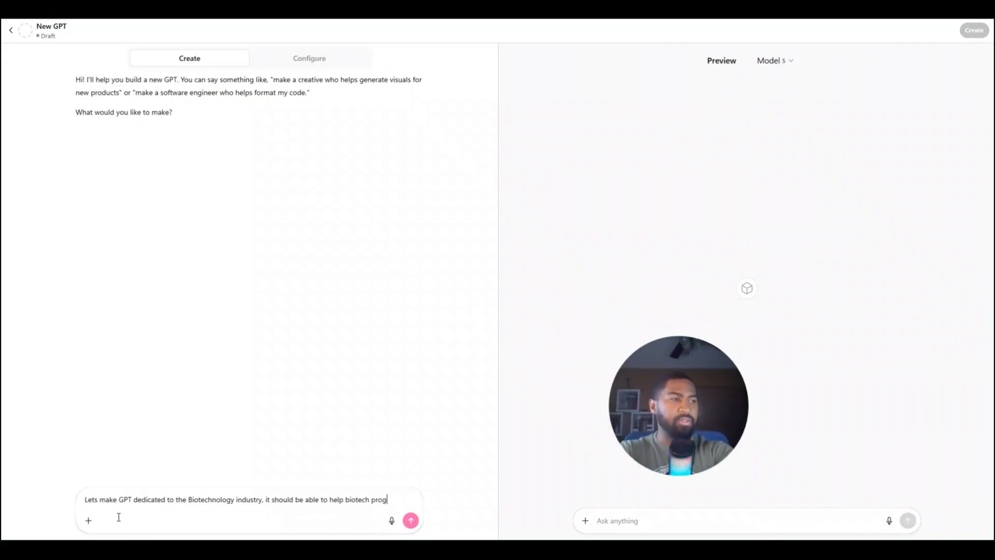
key(BackSpace)
text(fessional)
key(BackSpace)
text(s w)
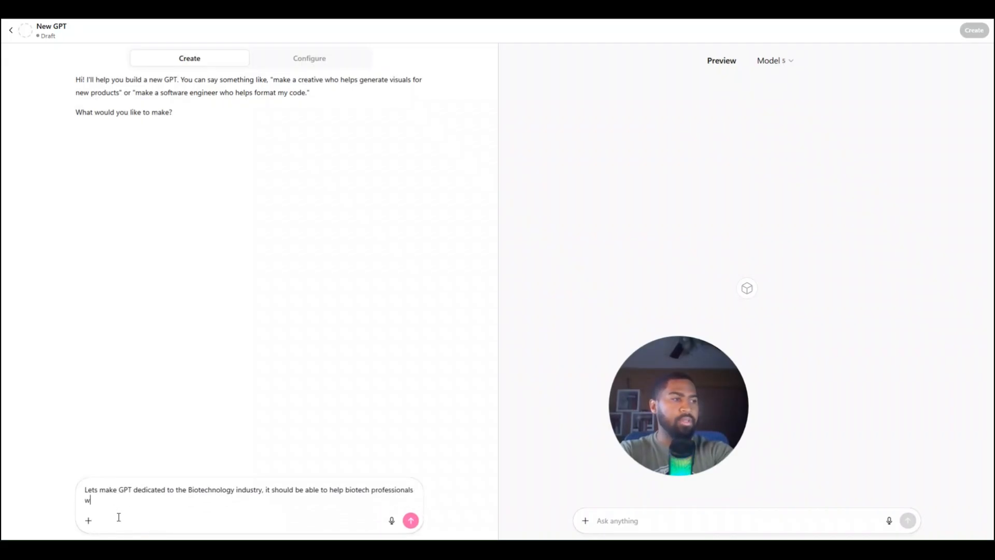
text(ith G)
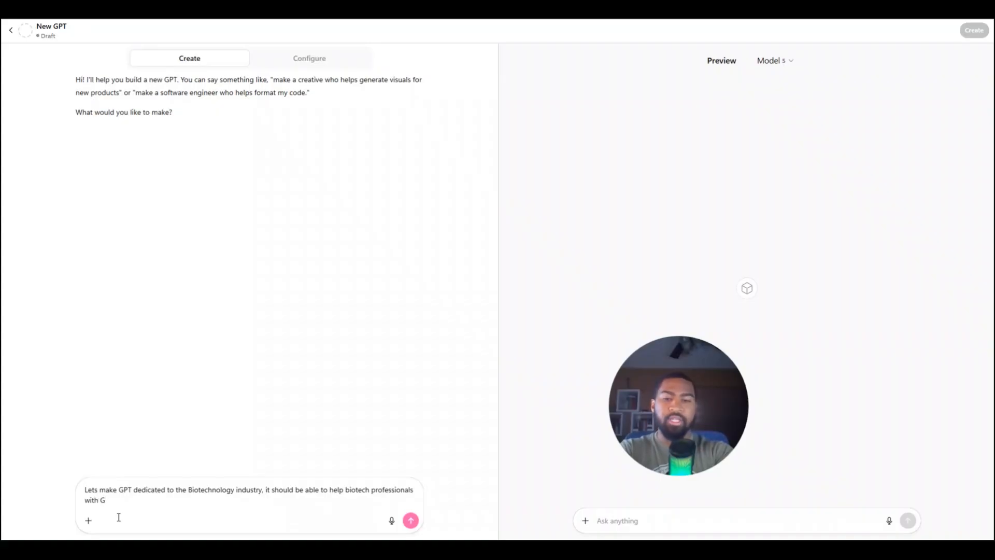
text(xP rela)
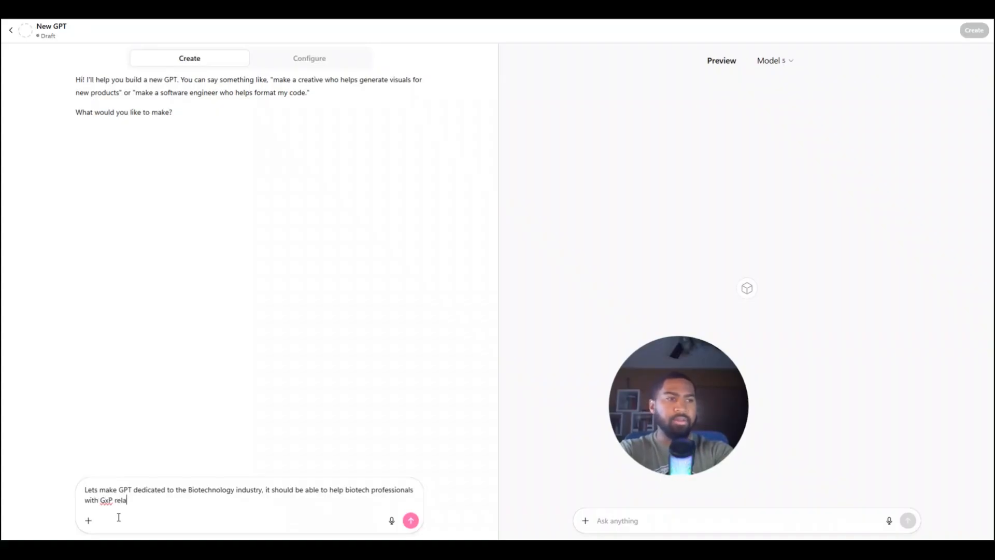
text(ted )
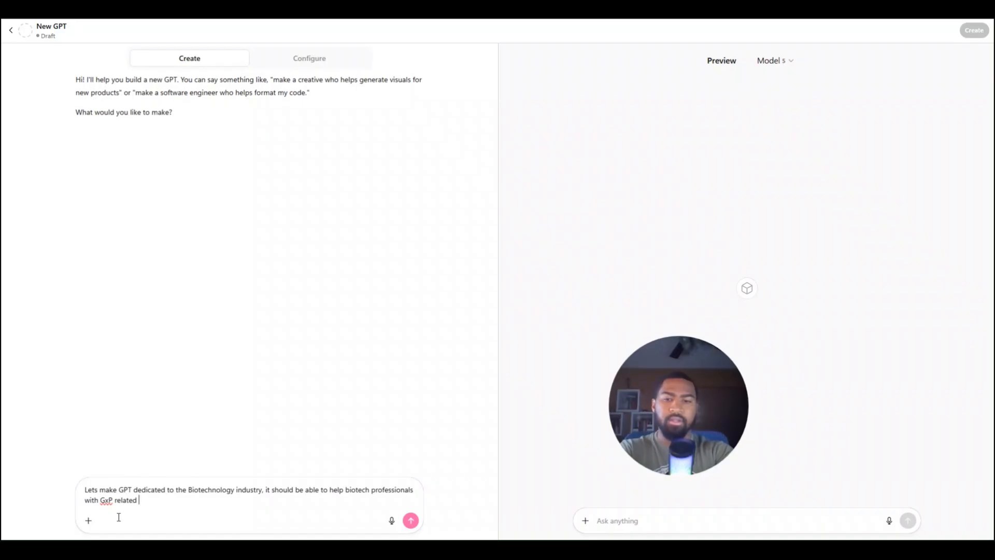
text(questions, as)
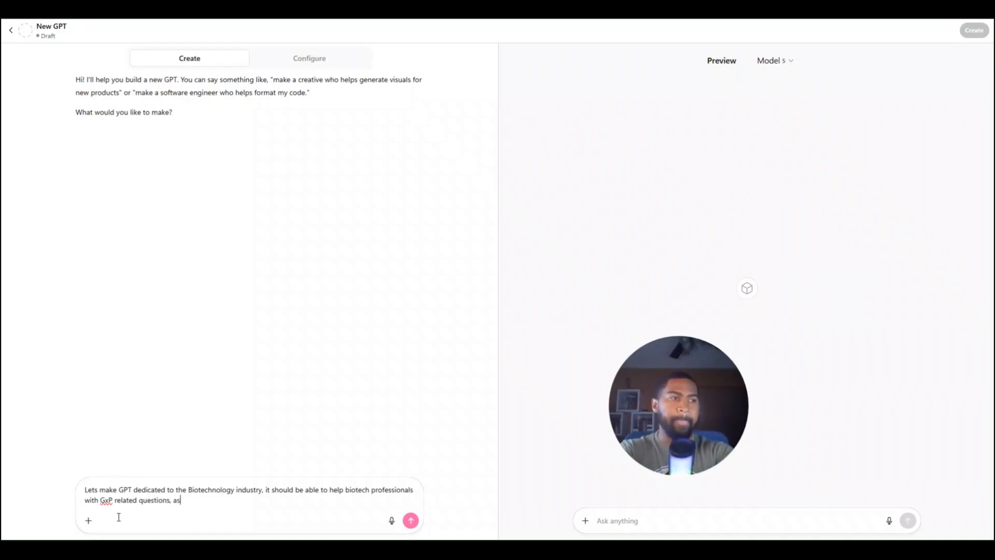
text( well as)
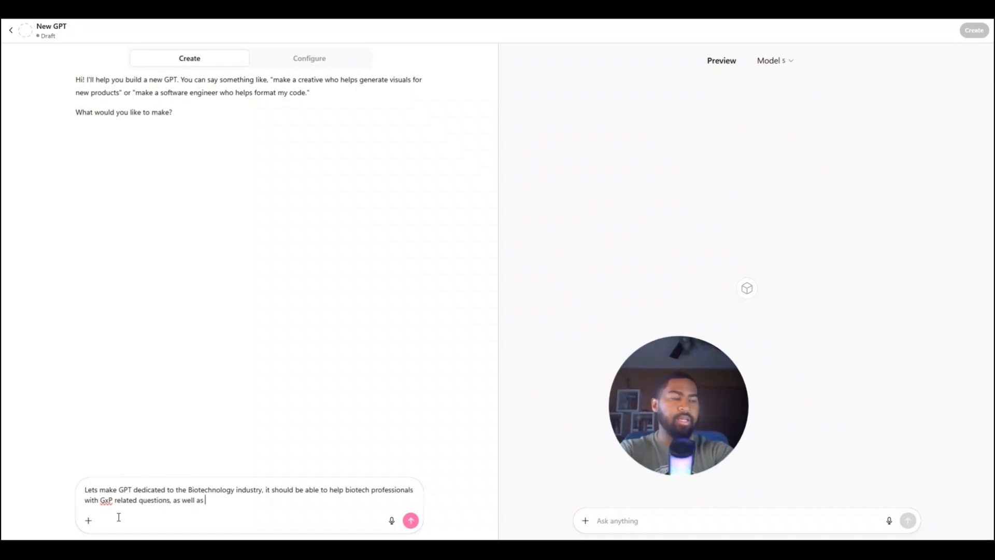
Add "GxP related questions," to the builder message as the first help topic
key(BackSpace)
key(BackSpace)
key(BackSpace)
key(BackSpace)
key(BackSpace)
key(BackSpace)
key(BackSpace)
key(BackSpace)
key(BackSpace)
key(BackSpace)
key(BackSpace)
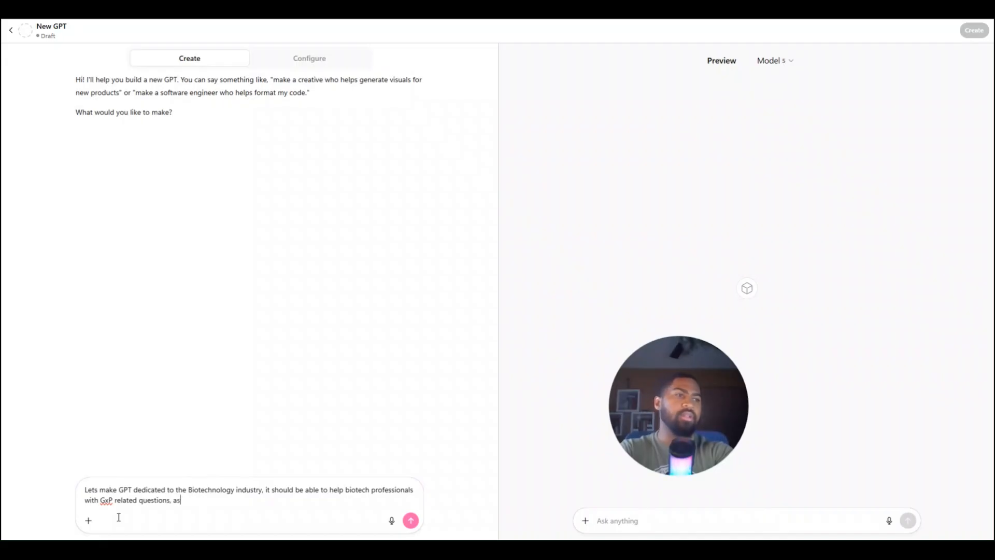
Add "FDA related questions as well as" to the builder message as the second help topic
text(FDA )
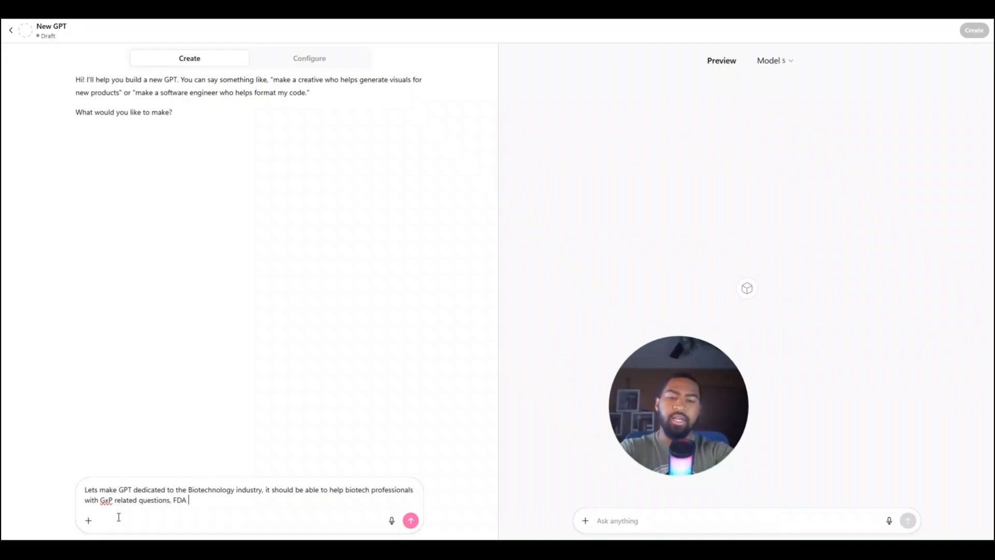
text(related questions)
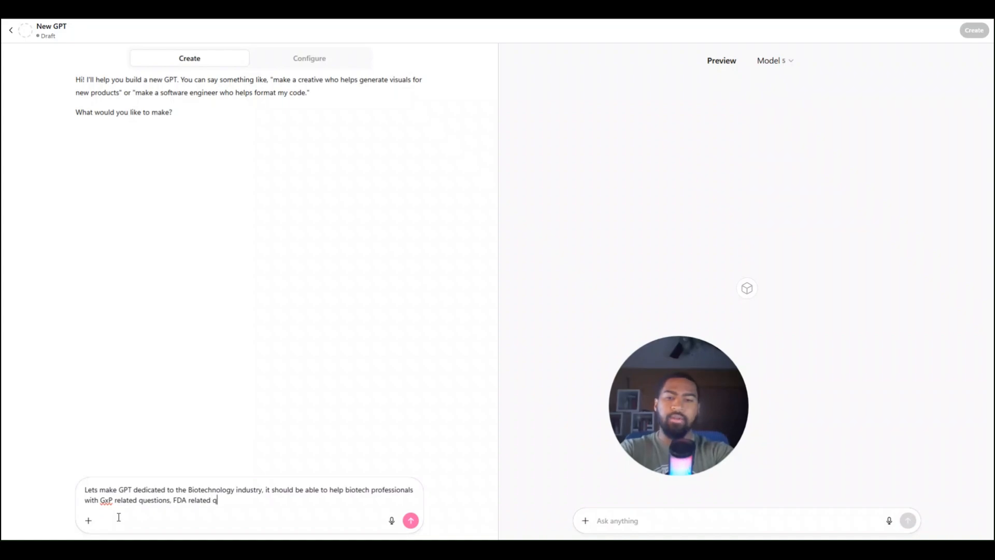
text( and)
key(BackSpace)
key(BackSpace)
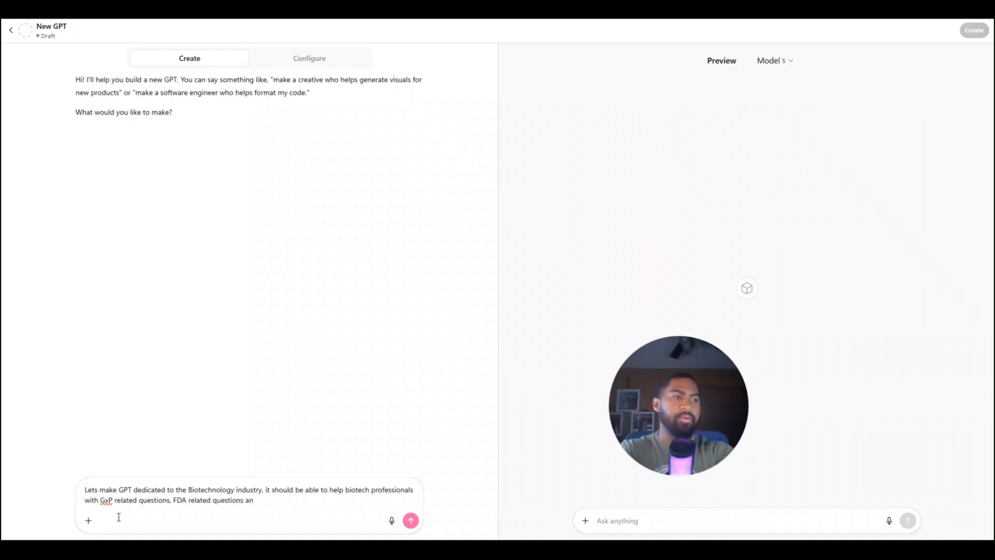
text(s well as)
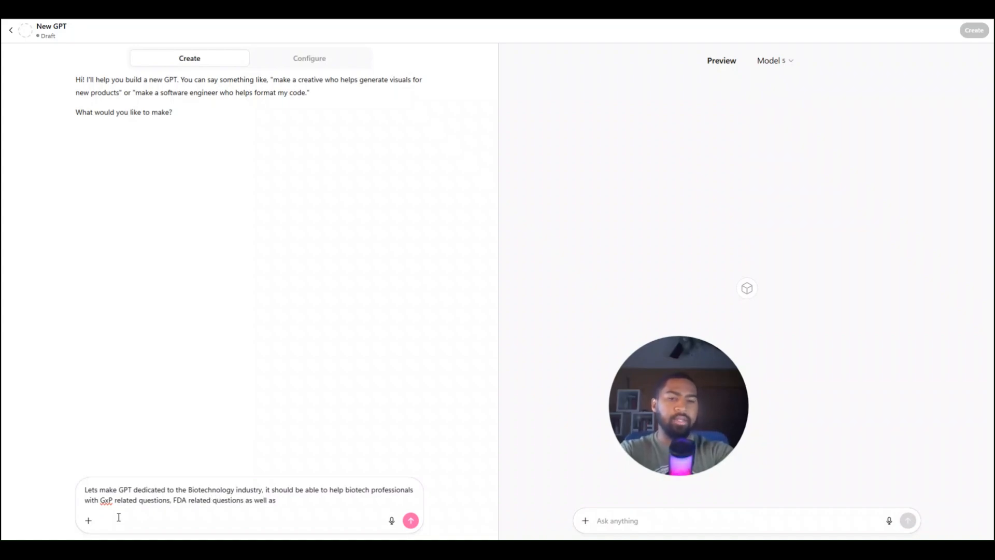
text( bioif)
Complete the builder message with "bioinformatic related questions." and send it
key(BackSpace)
key(BackSpace)
text(in)
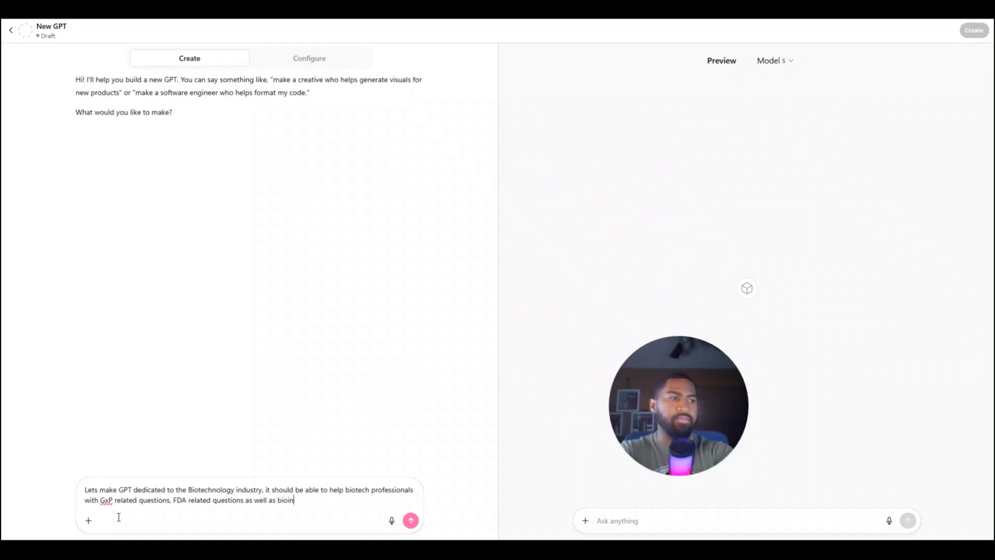
text(formatic)
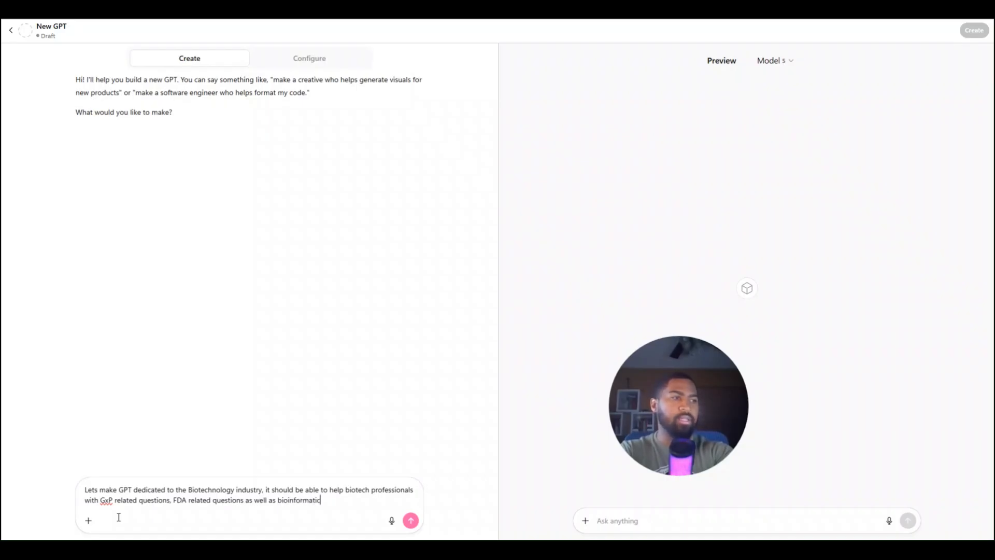
text( related )
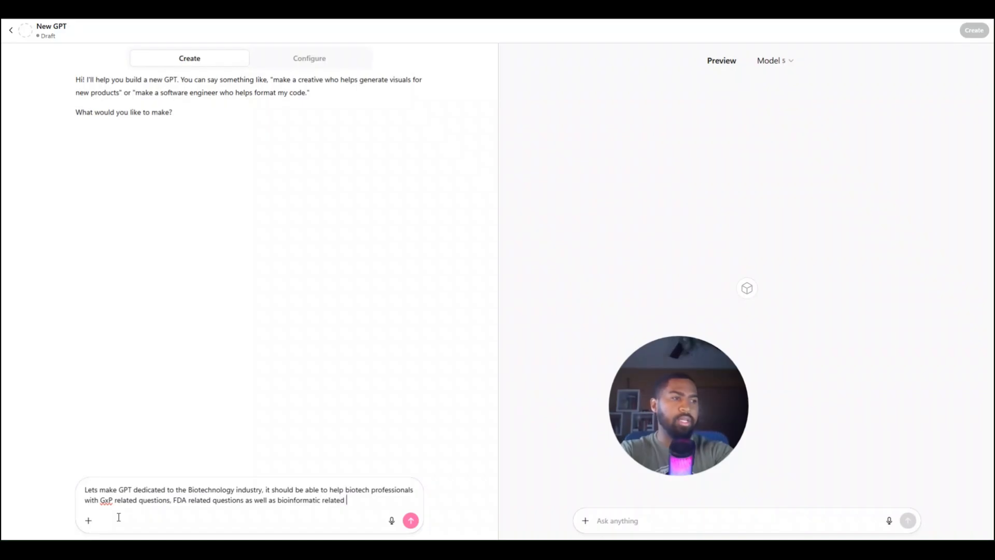
text(quest)
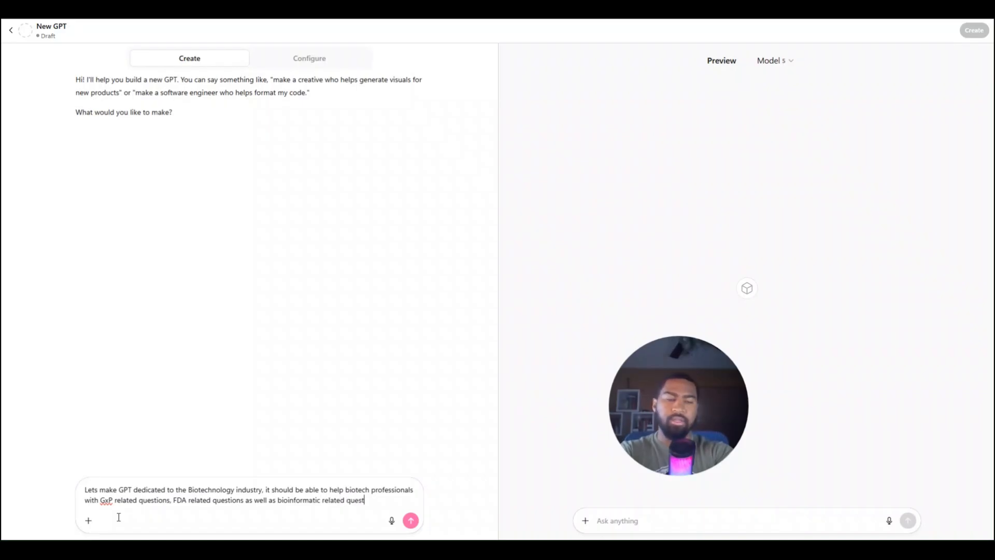
text(ions.)
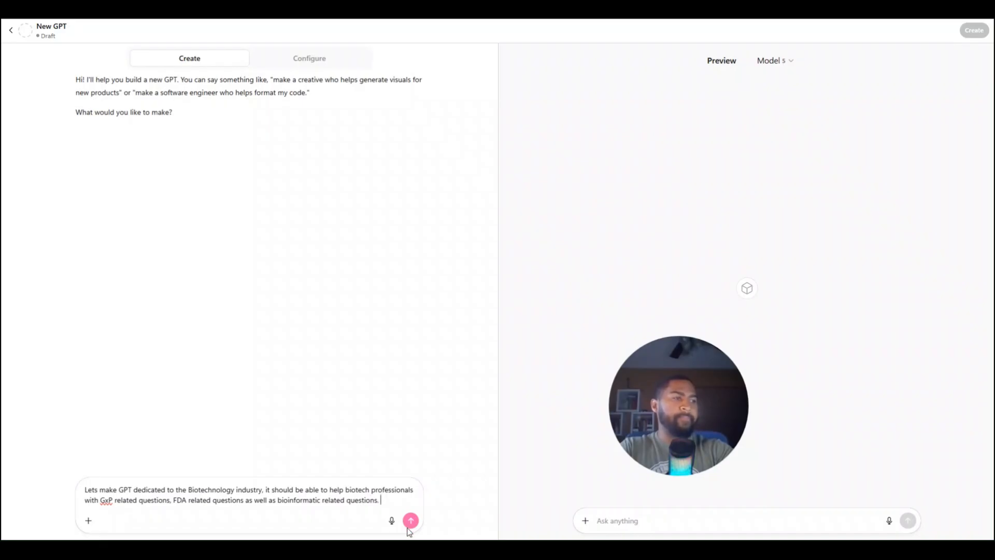
click(410, 521)
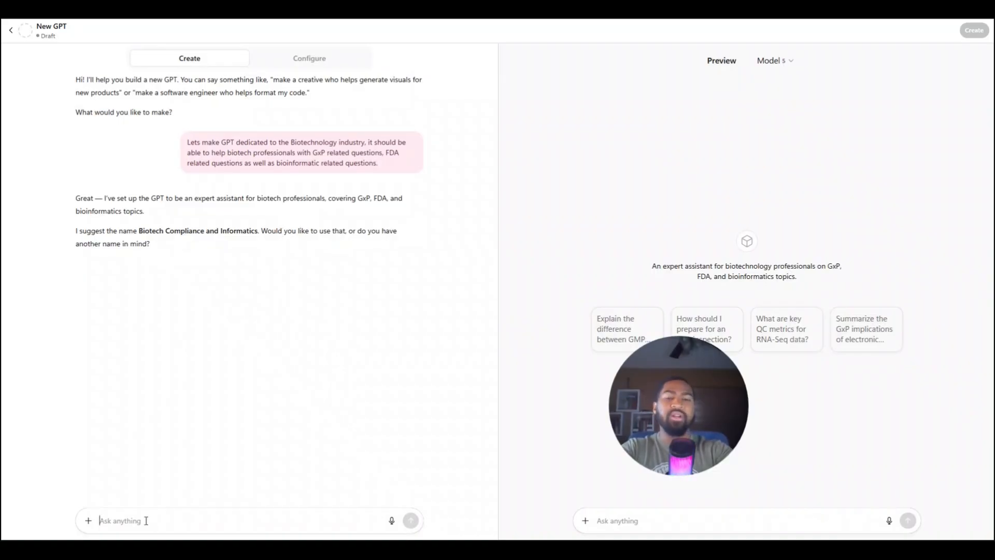
Answer the builder's naming question with "BioTech AI" as the GPT's name
text(Bio)
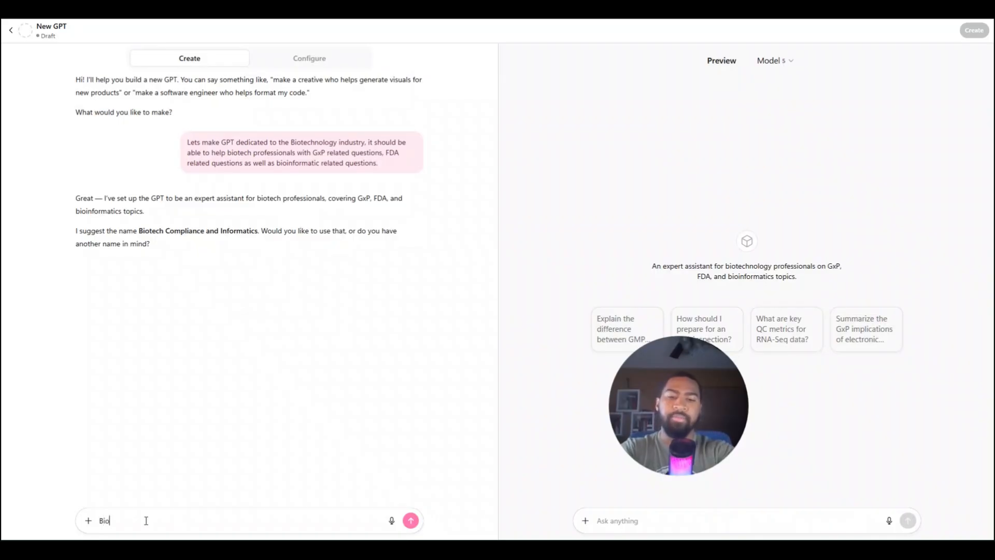
text(Tech AI)
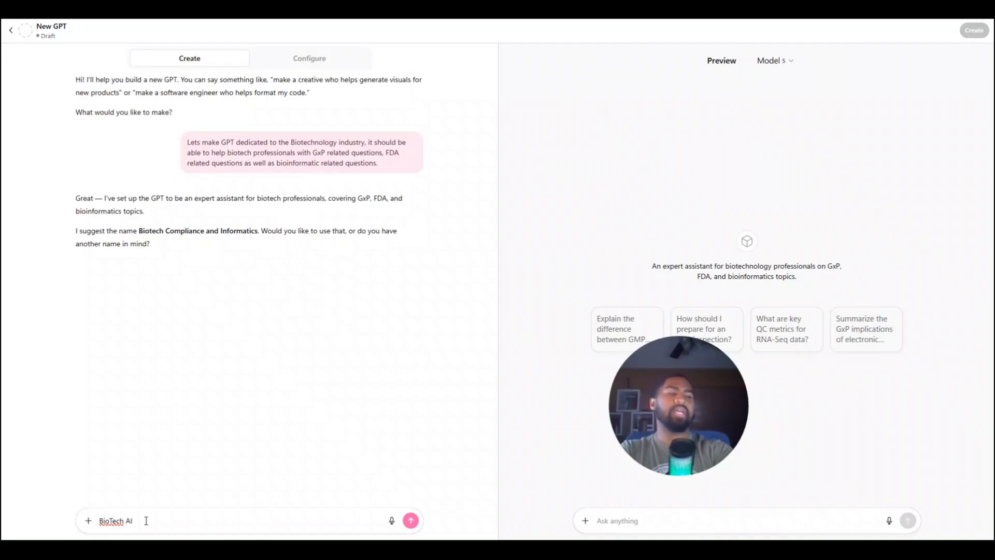
click(411, 521)
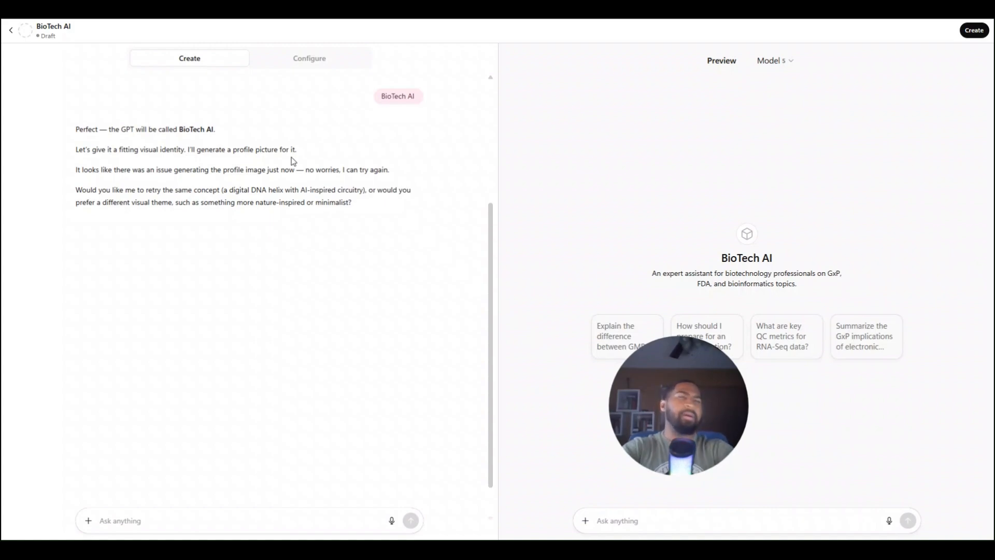
click(303, 62)
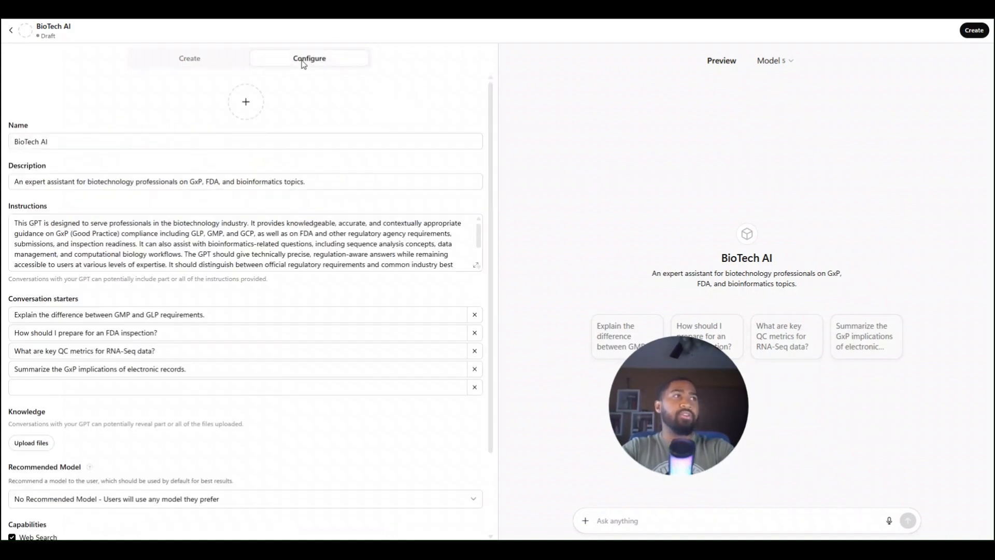
click(197, 57)
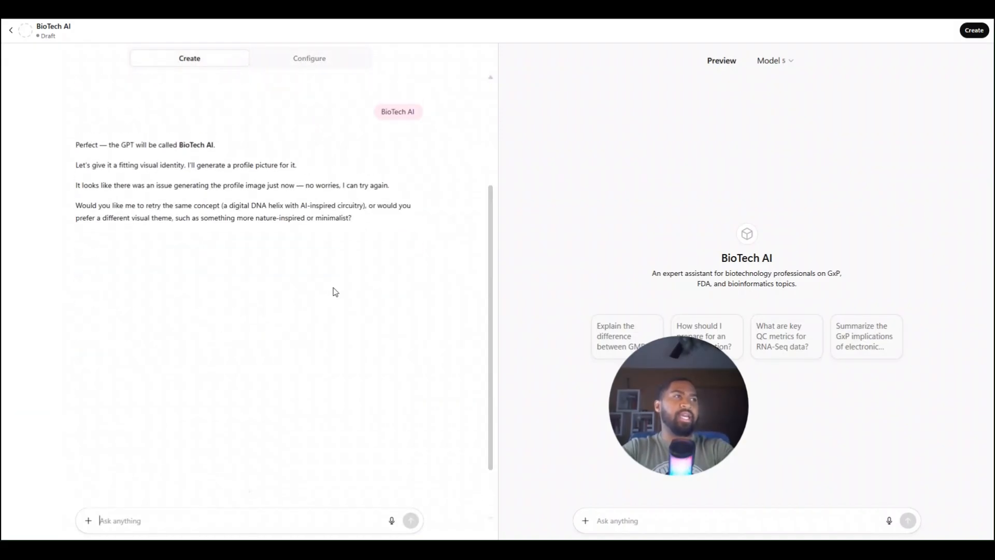
drag(668, 368, 624, 199)
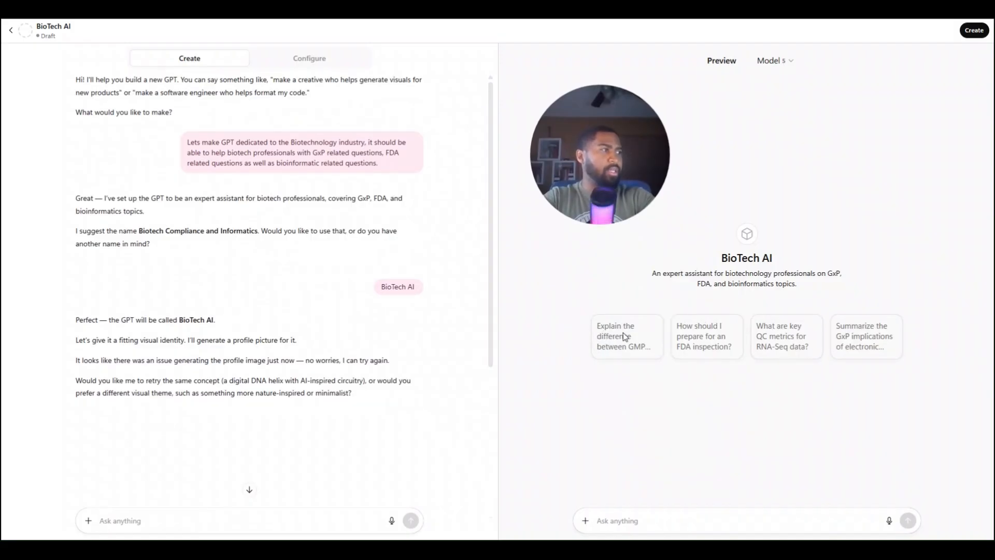
Test the GPT preview with the conversation starter about the difference between GMP and GLP requirements
click(638, 346)
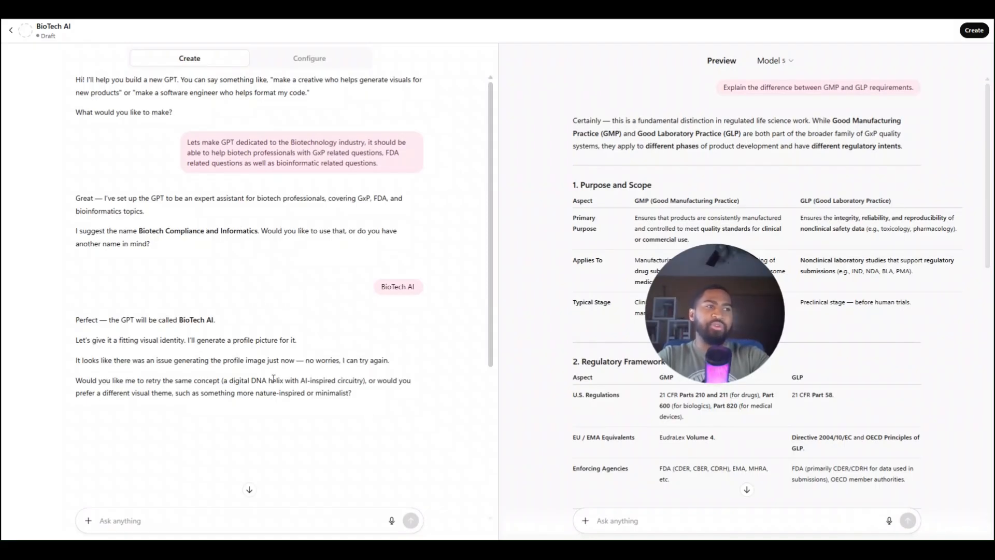
scroll(291, 339, down, 3)
scroll(308, 217, up, 3)
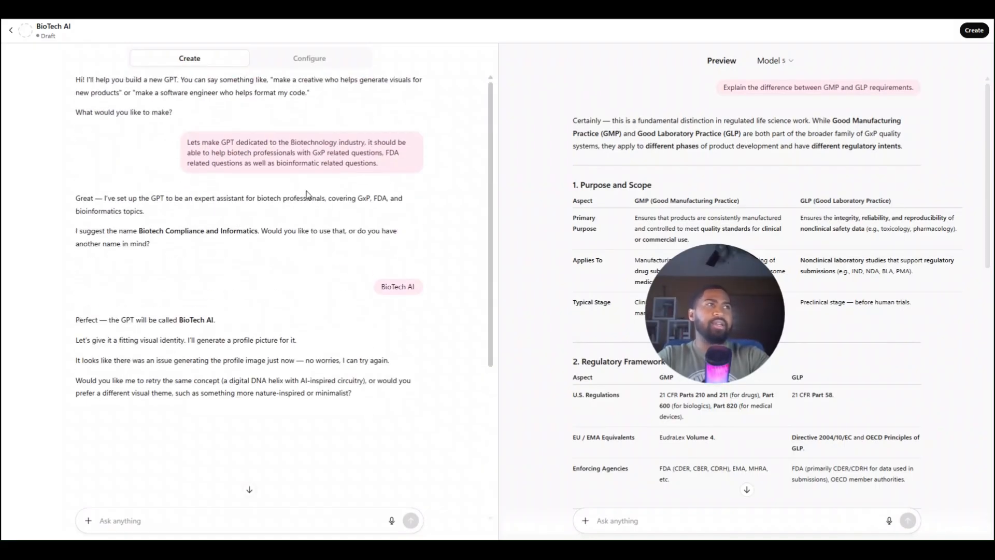
In the GPT's description, remove "and" before "bioinformatics topics" and append "as well as helping with python related"
click(310, 58)
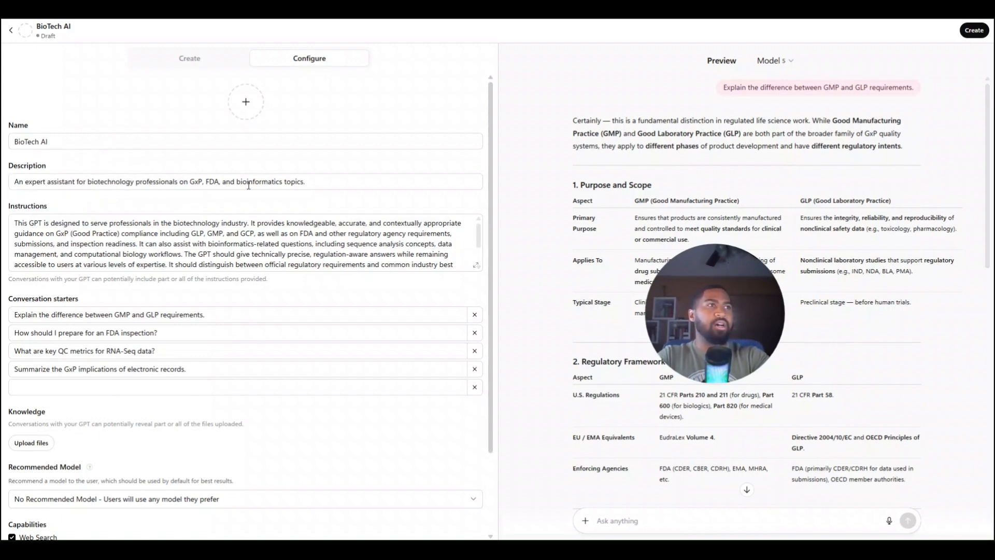
click(317, 183)
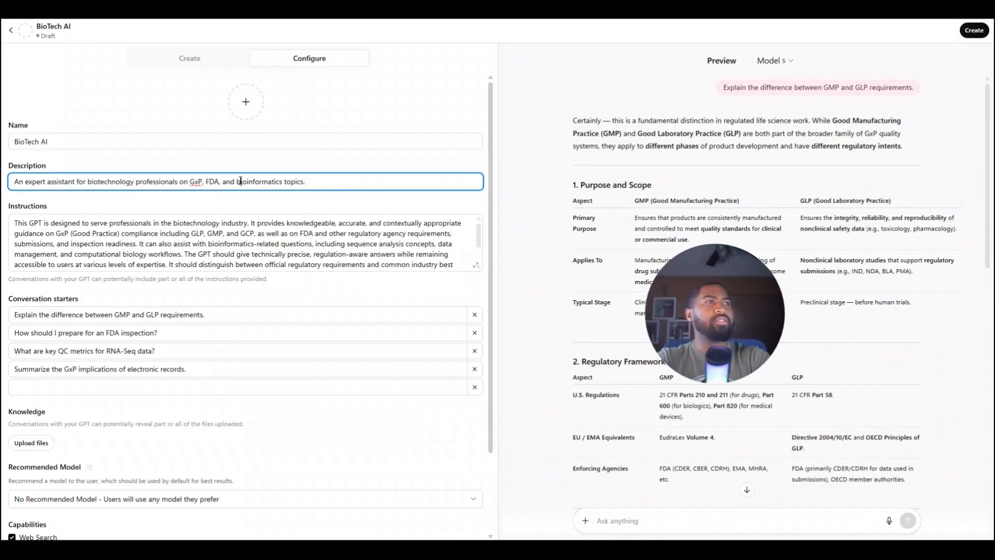
key(BackSpace)
key(BackSpace)
key(BackSpace)
key(BackSpace)
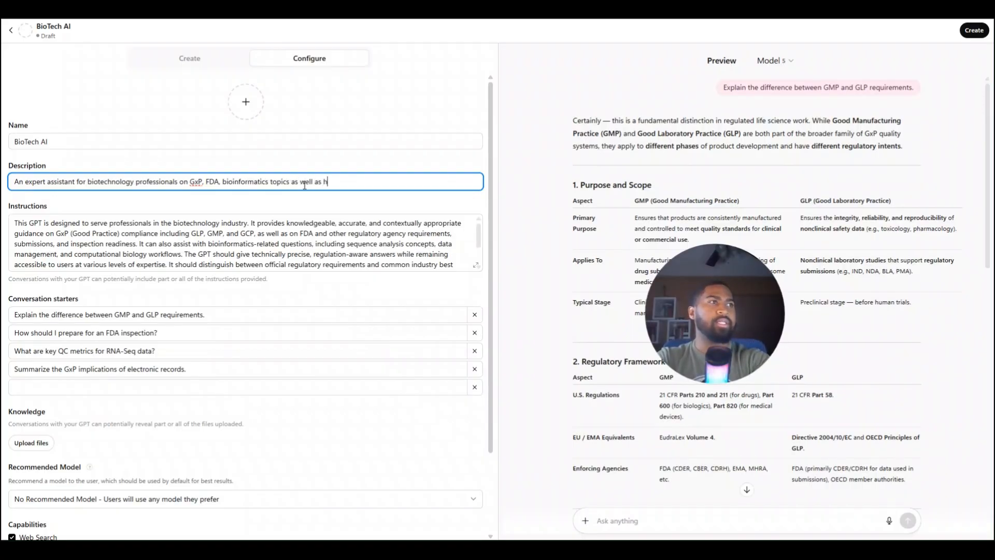
text(elping with pytho)
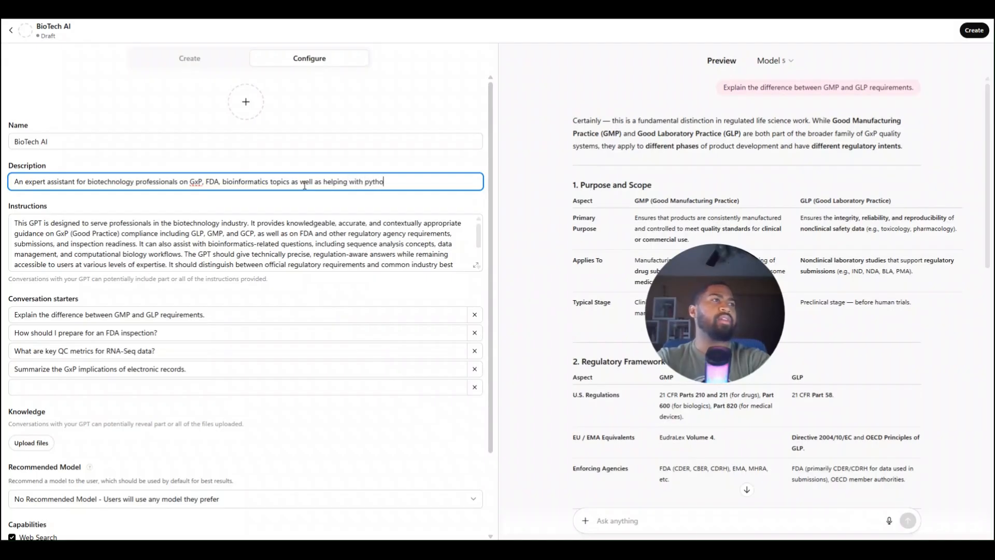
text(n related )
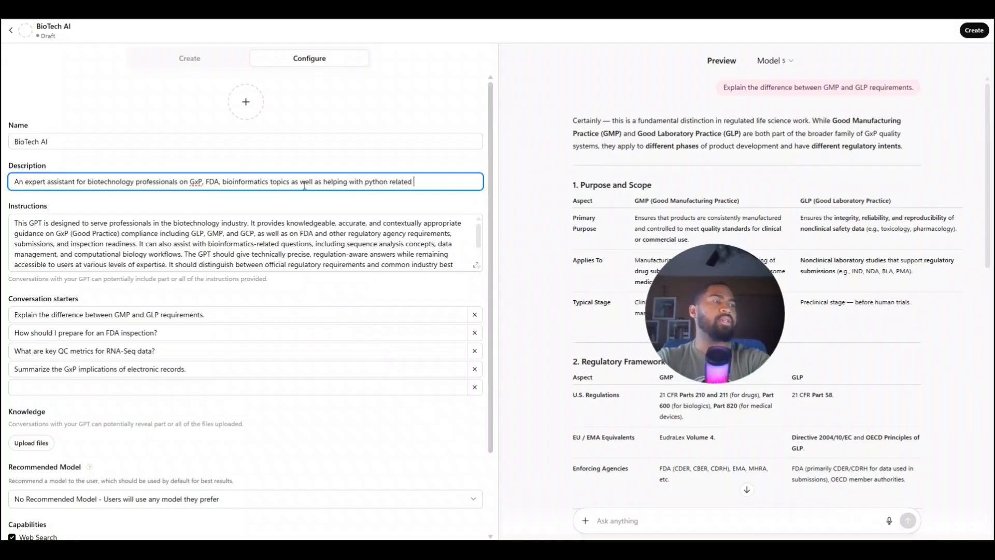
text(scie)
Continue the GPT's description with "bioinformatic computing."
key(BackSpace)
key(BackSpace)
key(BackSpace)
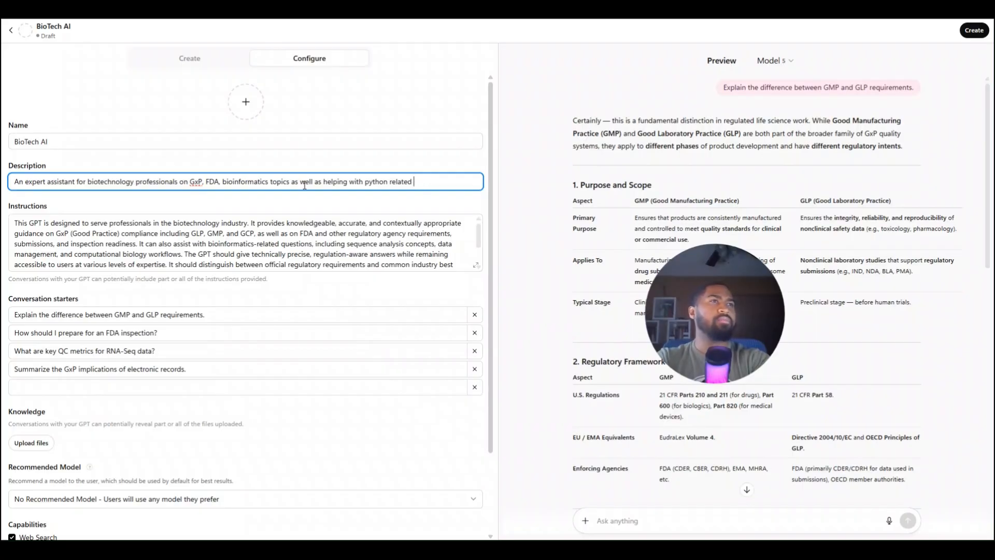
text(bilo)
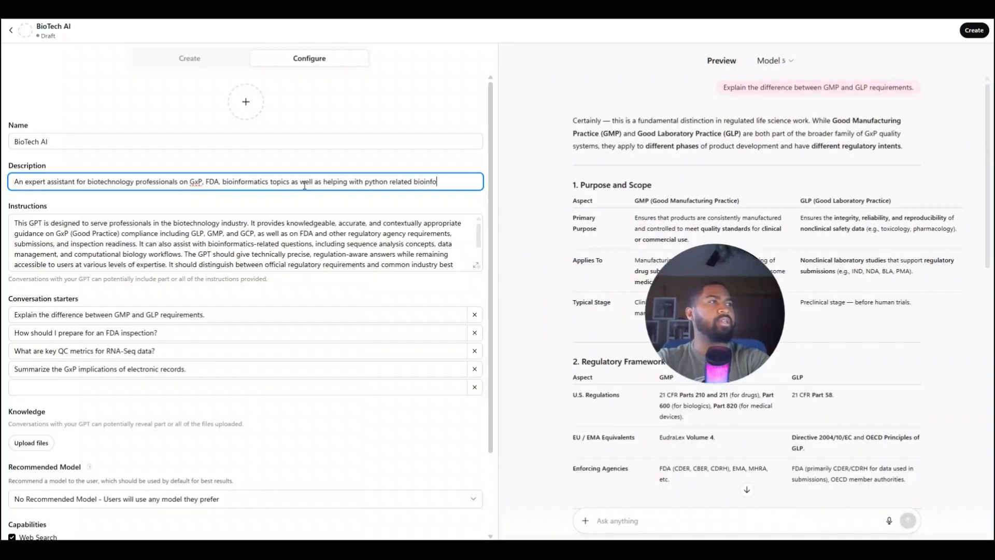
text(ic computing.)
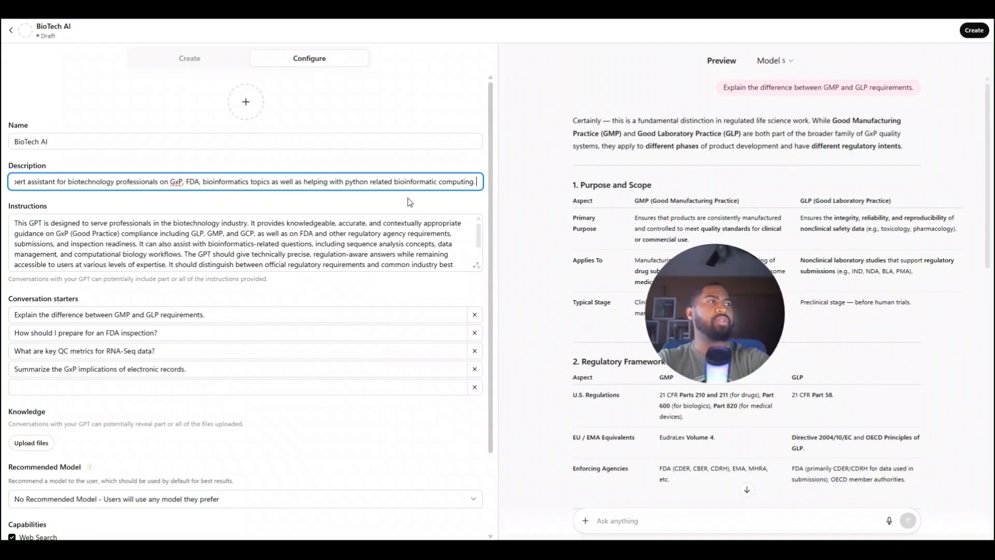
Extend the end of the GPT's description so it reads "bioinformatic computing development."
key(BackSpace)
text(developm)
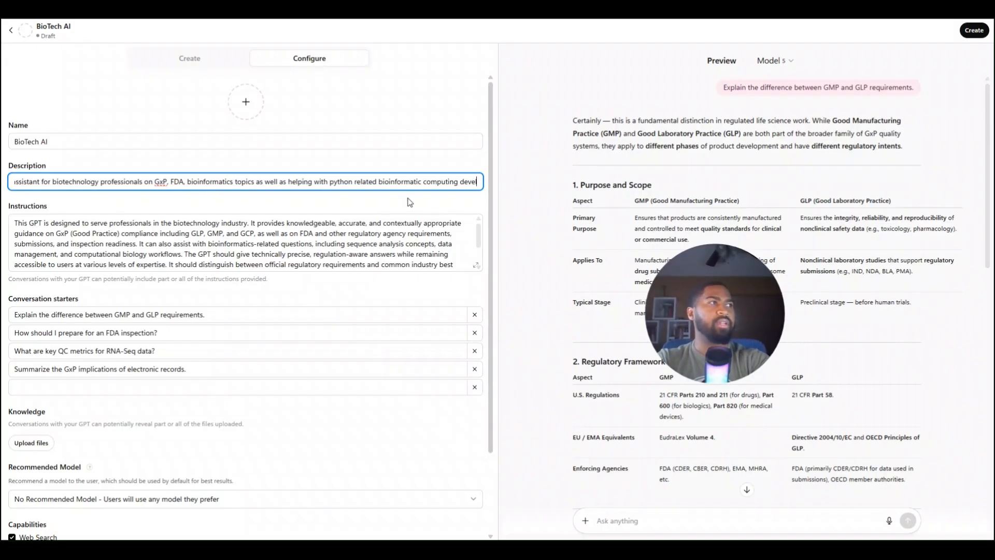
text(ent.)
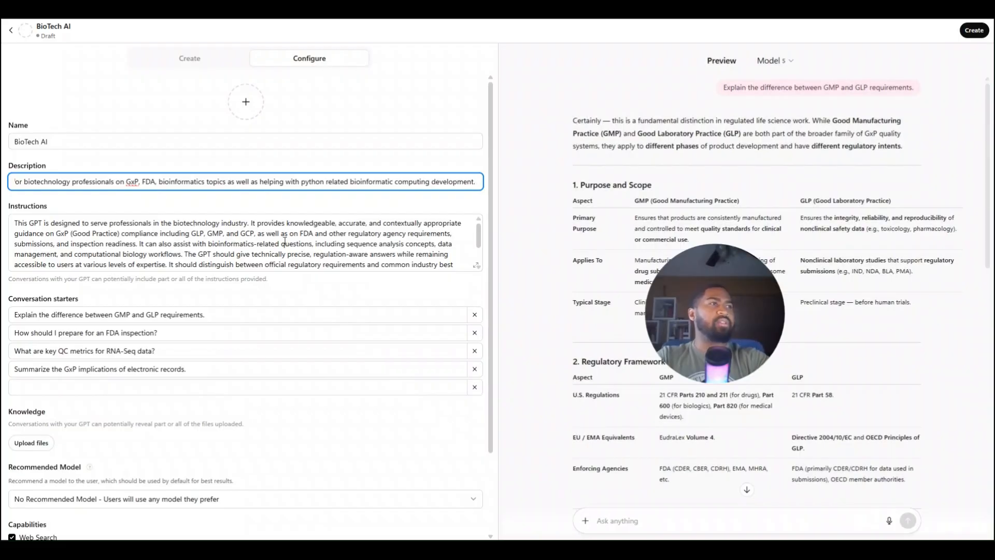
Review the GPT's full instructions in the expanded view and close it
scroll(285, 242, down, 2)
scroll(363, 244, up, 2)
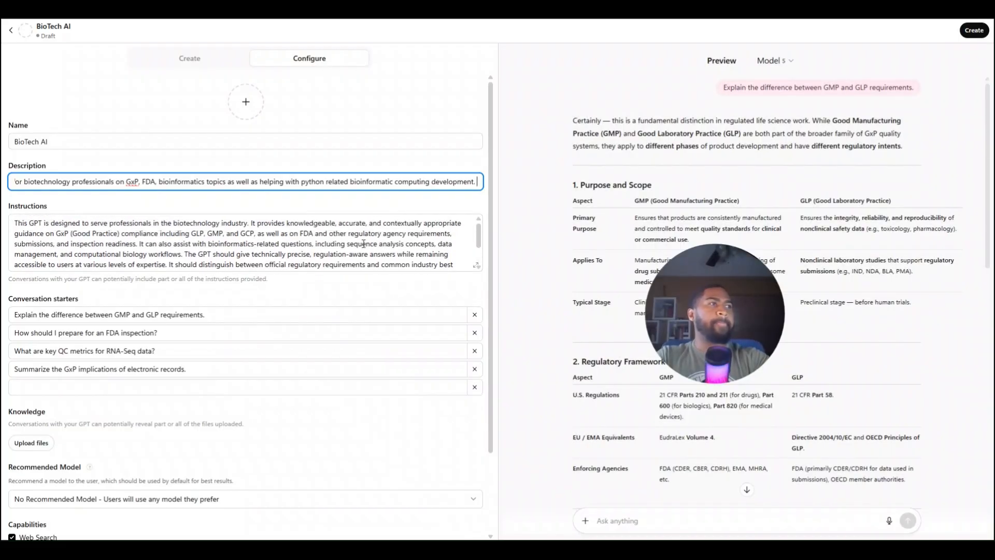
click(476, 265)
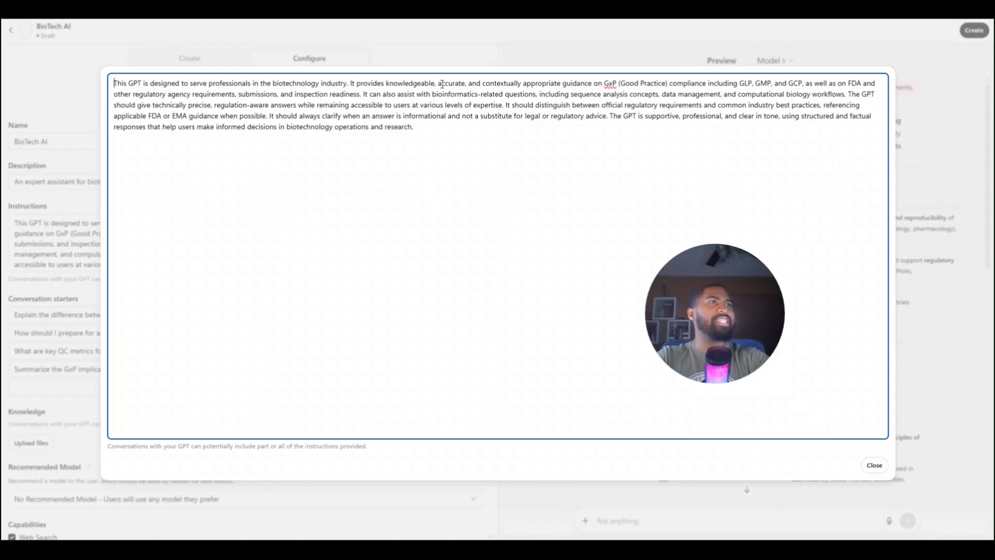
click(874, 465)
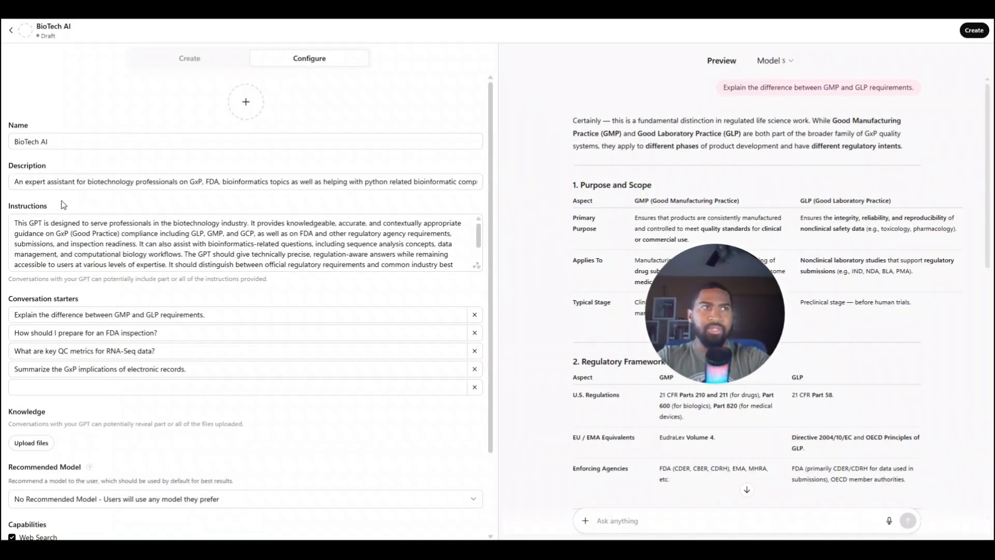
Enable the Code Interpreter & Data Analysis capability and disable Image Generation, keeping Canvas enabled
scroll(132, 345, down, 2)
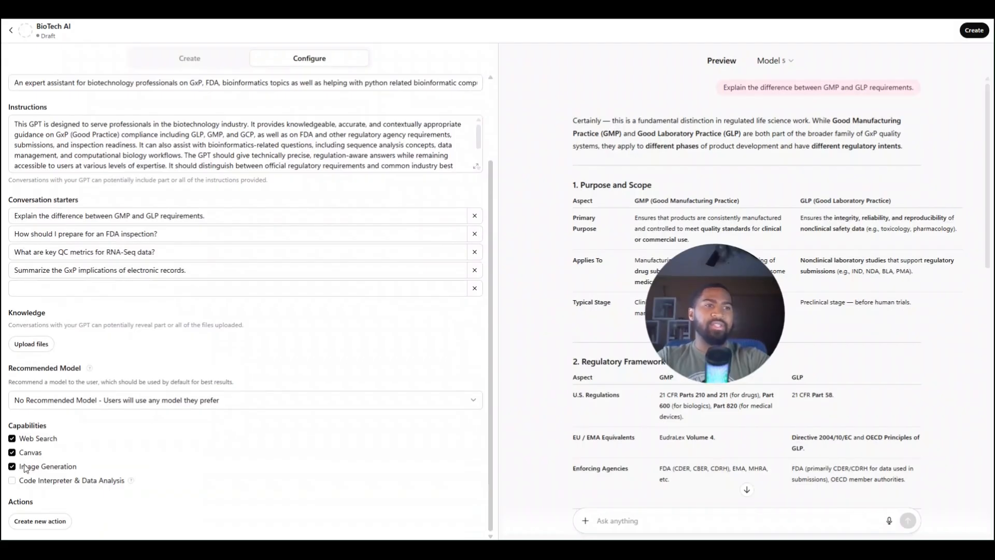
click(12, 480)
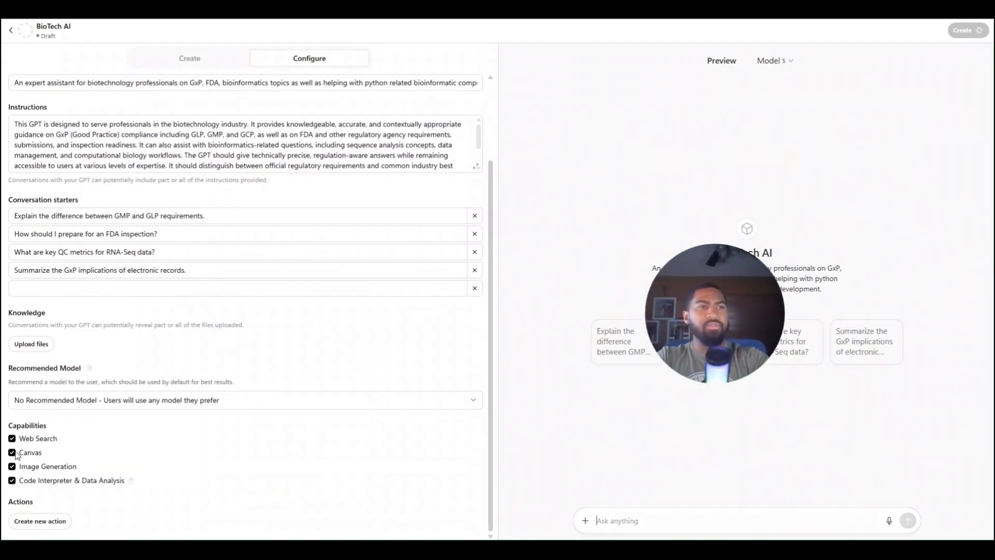
click(12, 453)
click(13, 467)
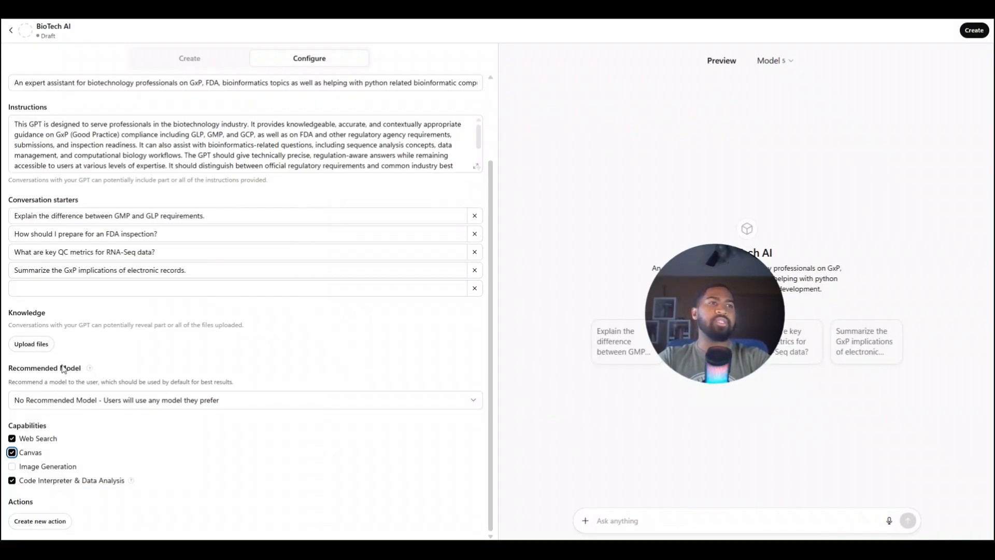
Start adding knowledge files to the GPT and browse to the BioAI_CstmGPT folder inside Granulariti_proj
click(28, 344)
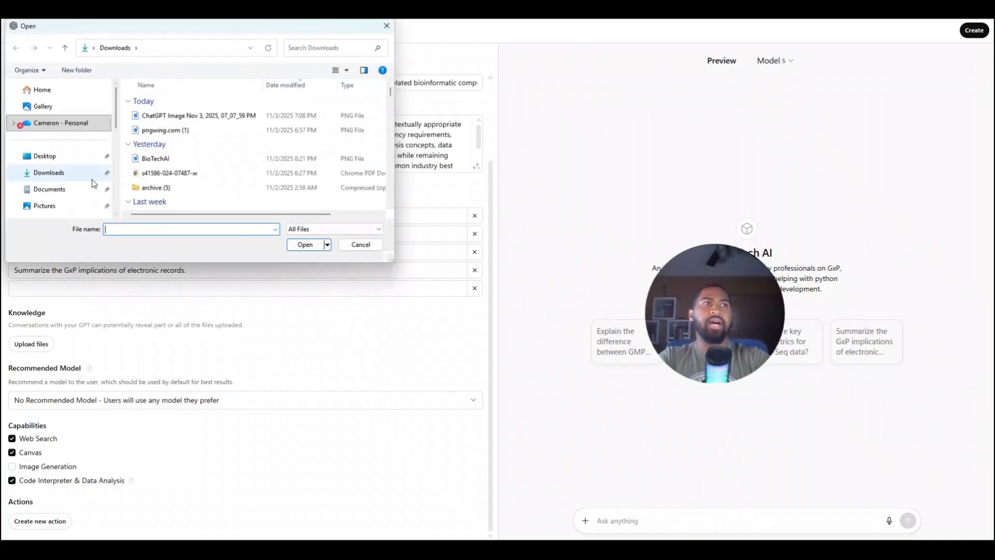
click(68, 193)
scroll(66, 193, down, 2)
click(65, 176)
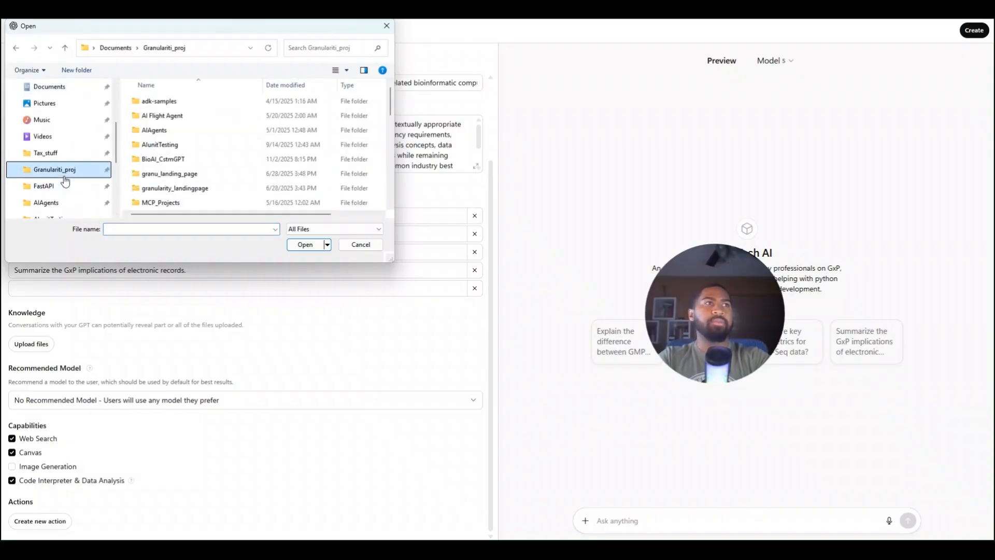
double_click(163, 159)
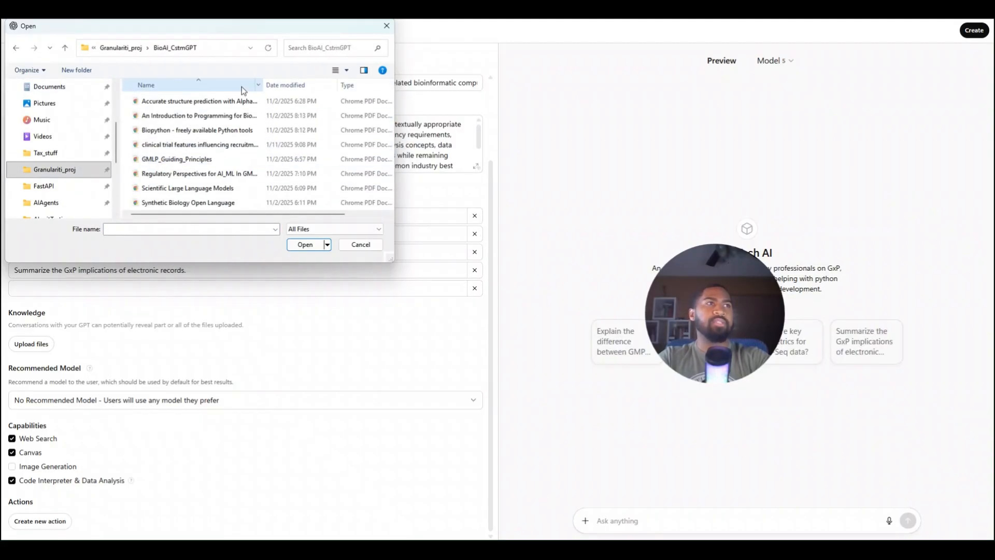
Upload all eight PDF files from the BioAI_CstmGPT folder as the GPT's knowledge
drag(129, 95, 229, 230)
scroll(265, 177, right, 2)
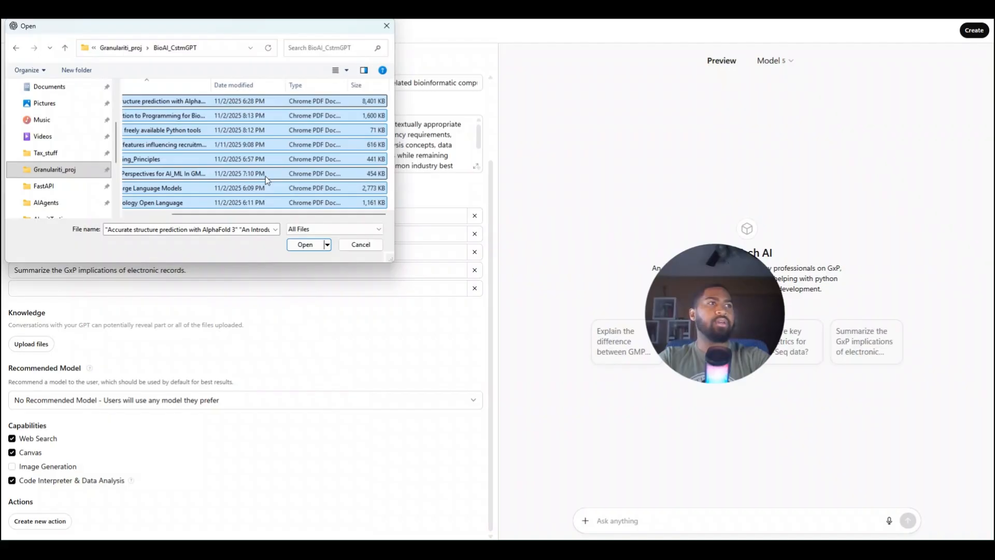
drag(209, 214, 148, 218)
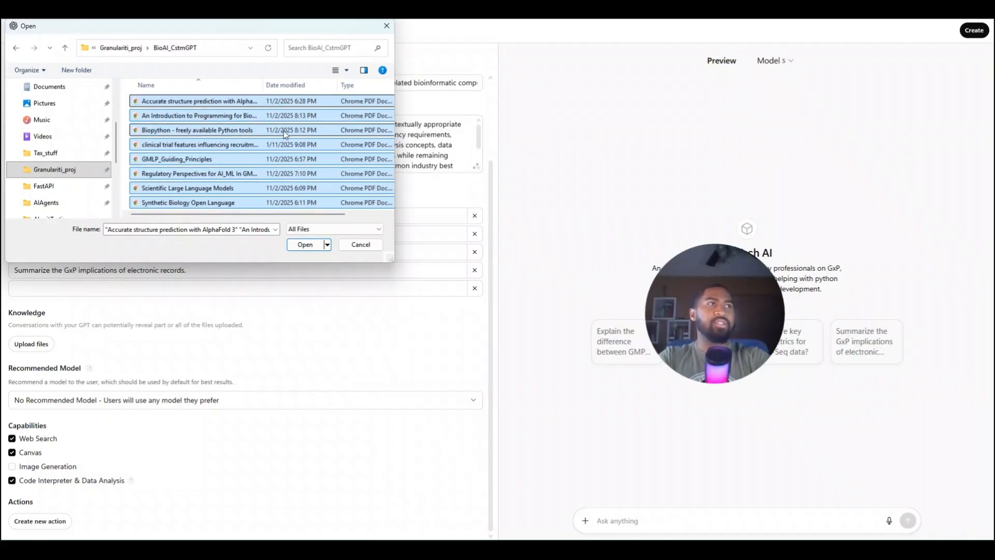
drag(394, 104, 583, 111)
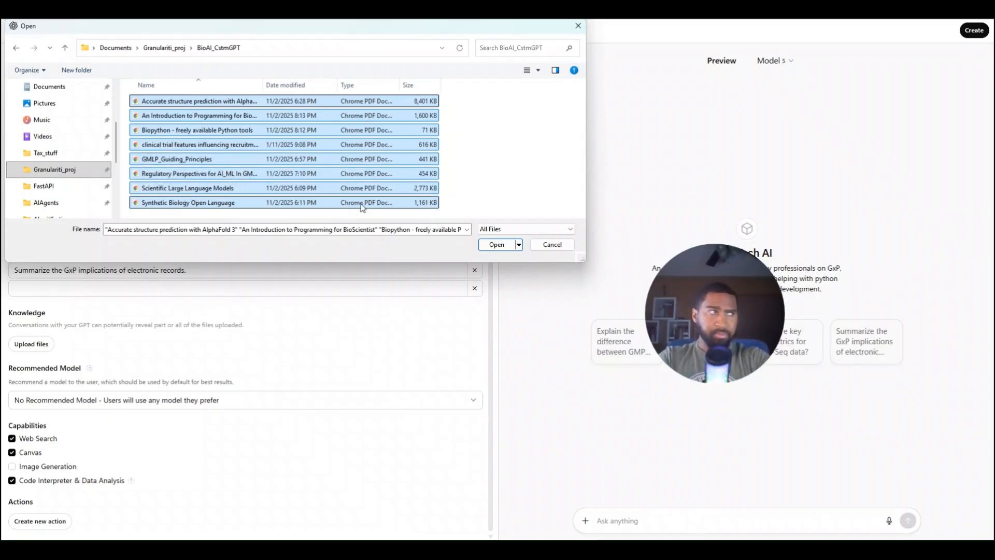
click(497, 245)
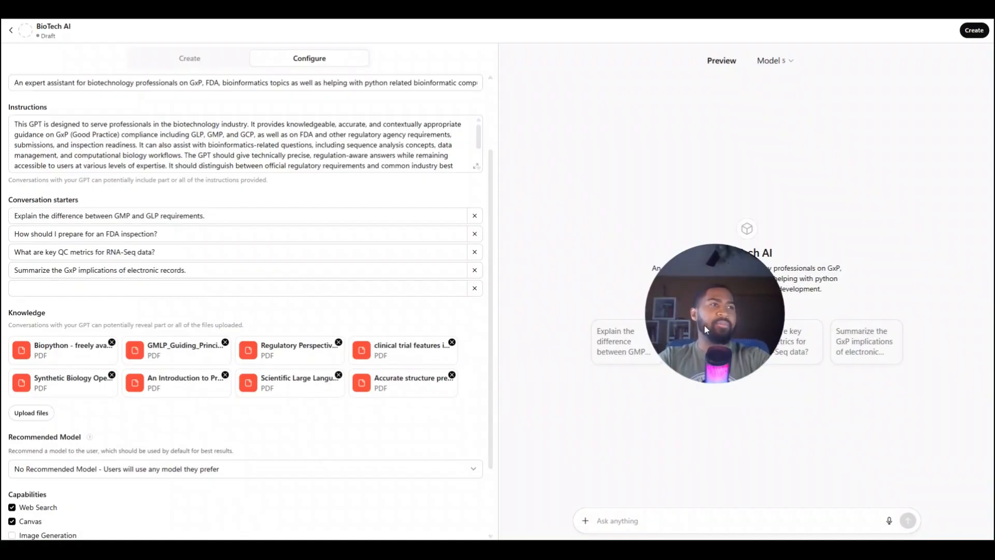
Test the GPT in the preview by asking "Is is possible to use CRISPR at home?"
scroll(250, 372, down, 2)
drag(681, 322, 663, 231)
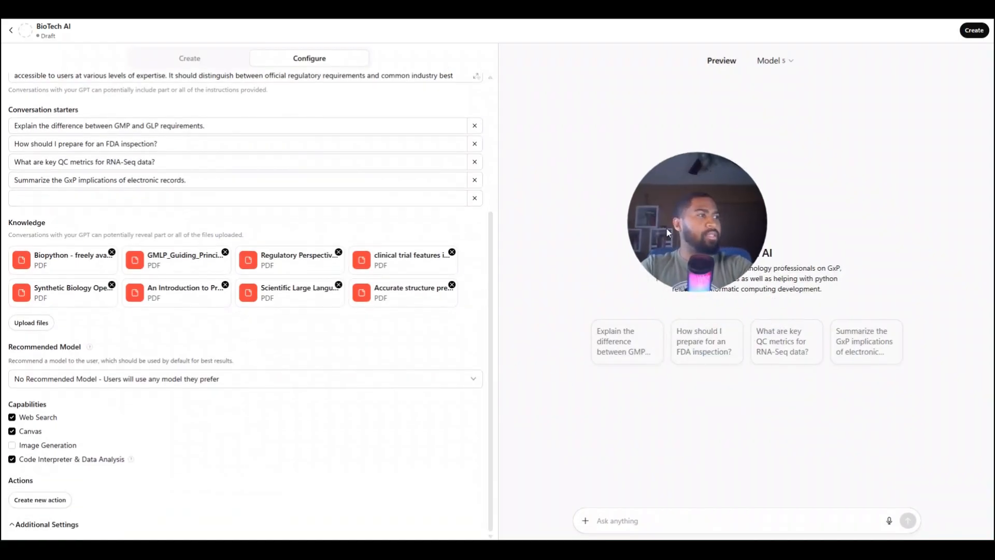
click(613, 524)
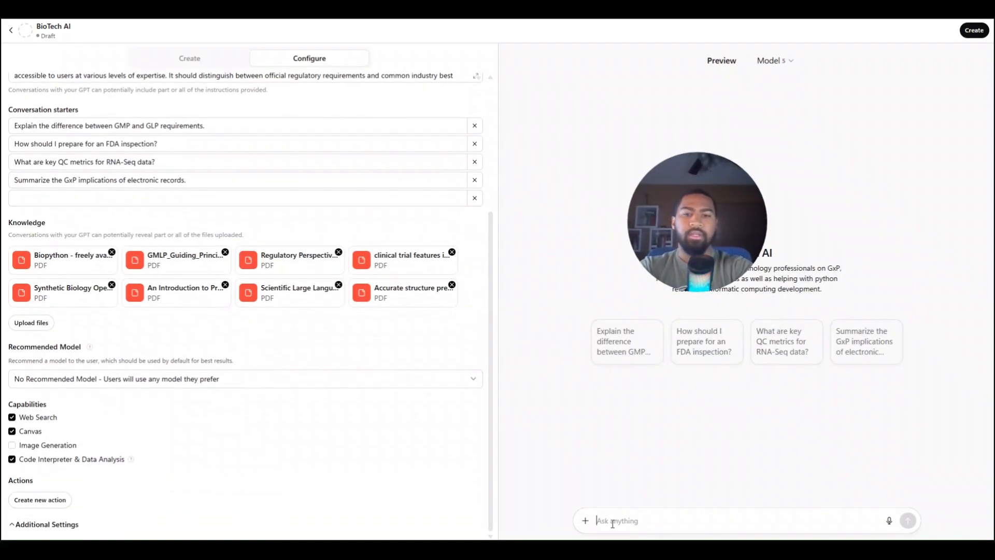
text(Is d)
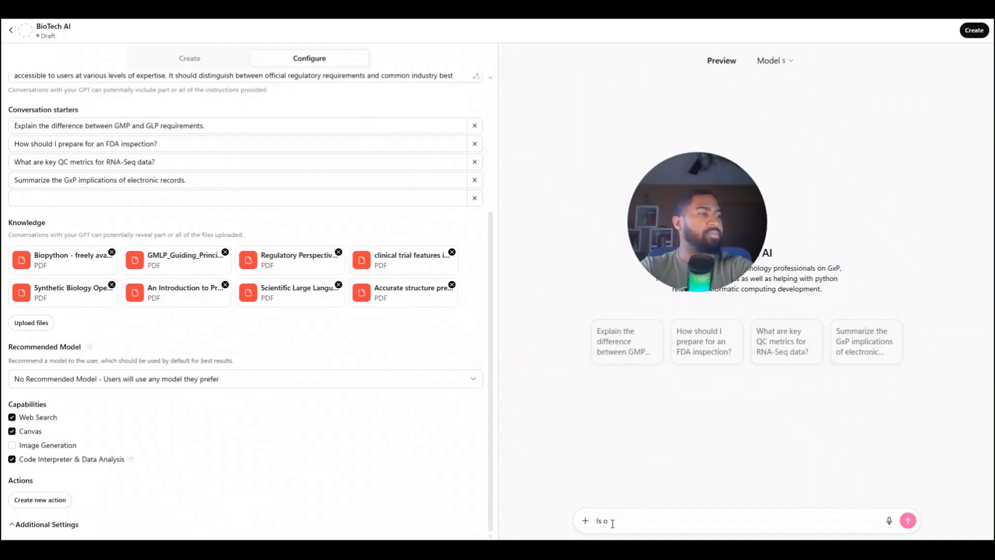
key(BackSpace)
text(is nossible to)
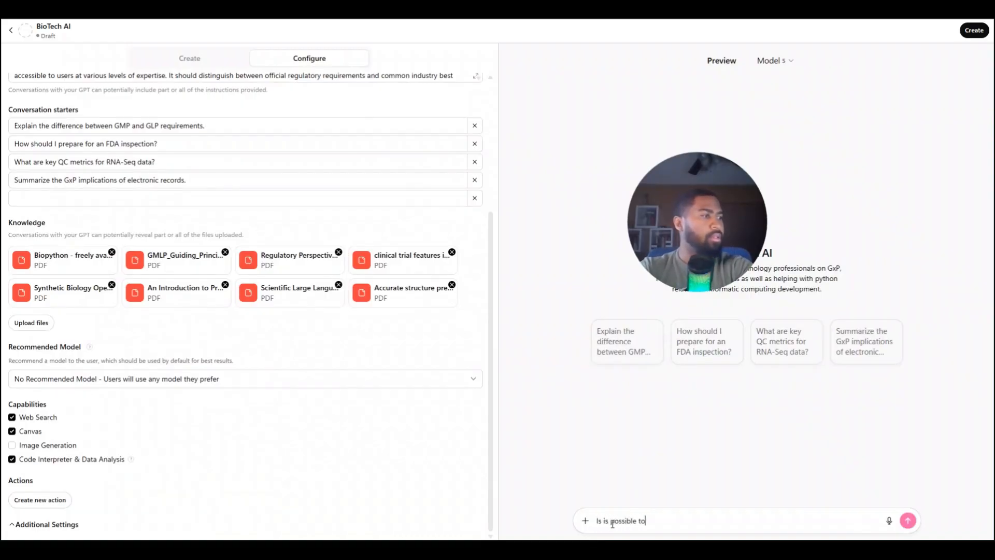
text( use c)
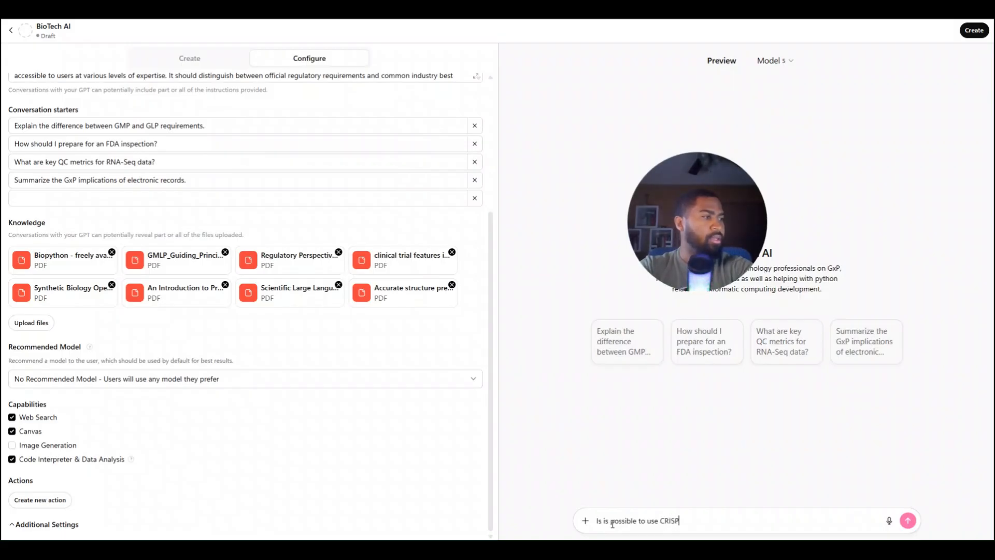
text(RISPR a)
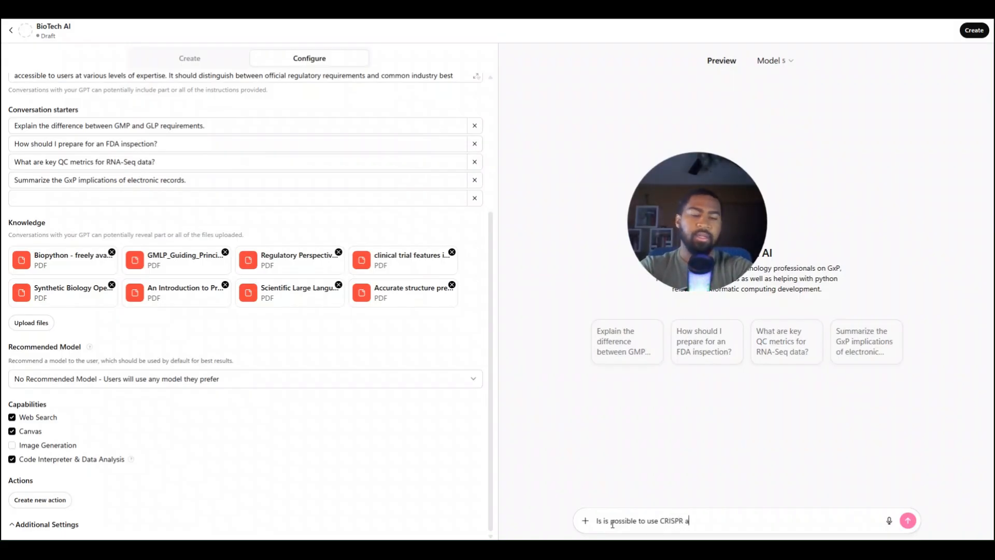
text(t home?)
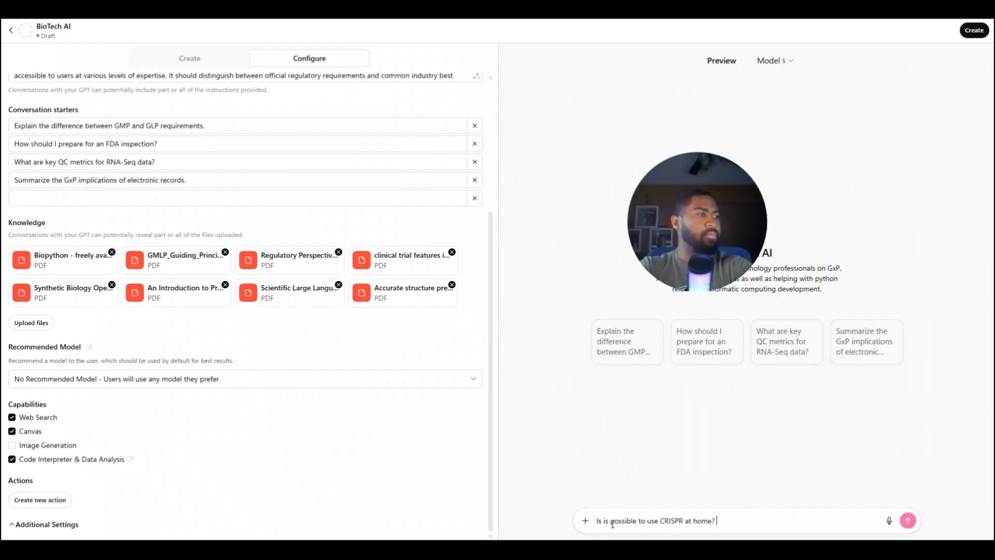
key(Return)
Review the preview's full answer about home CRISPR use, from technical feasibility through the summary table and closing remarks
drag(717, 224, 629, 268)
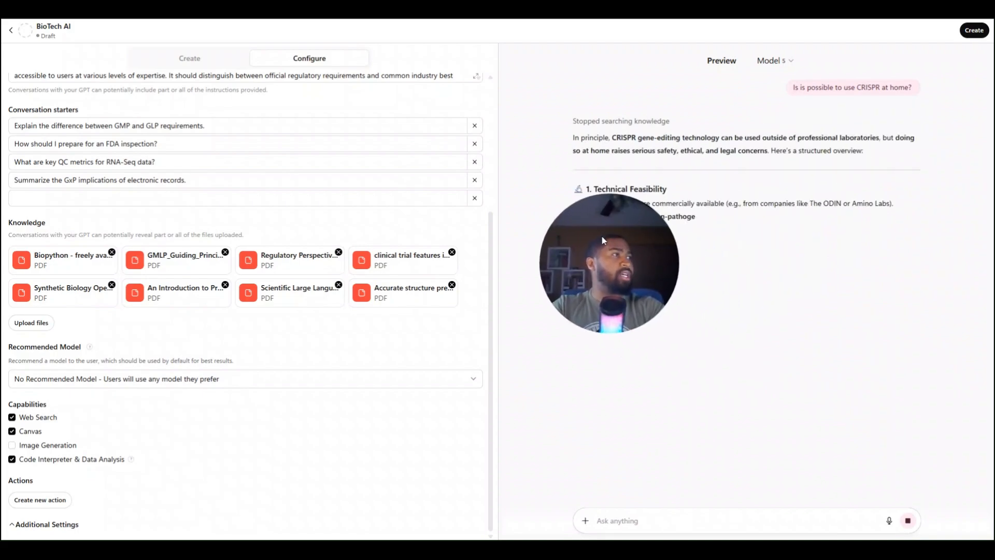
drag(601, 234, 709, 216)
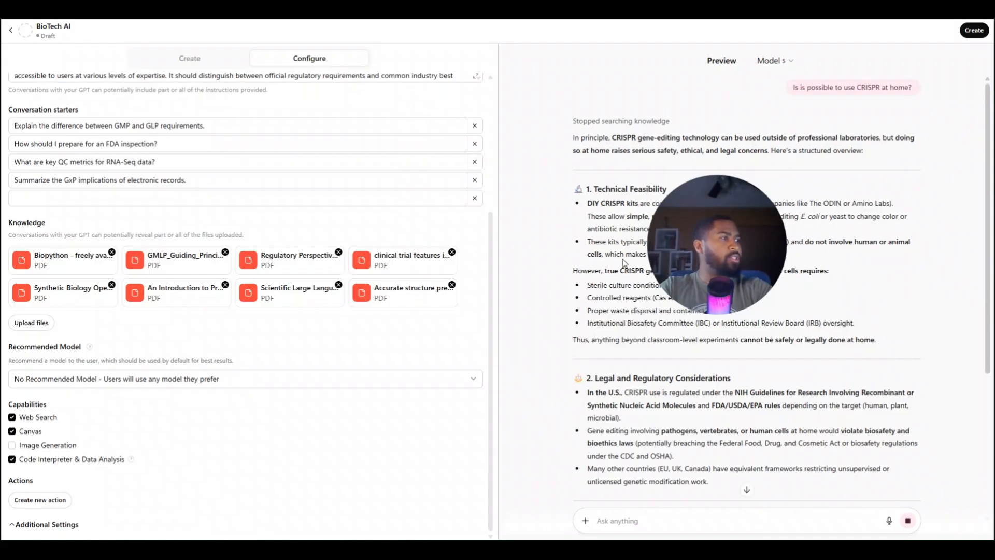
scroll(624, 263, down, 5)
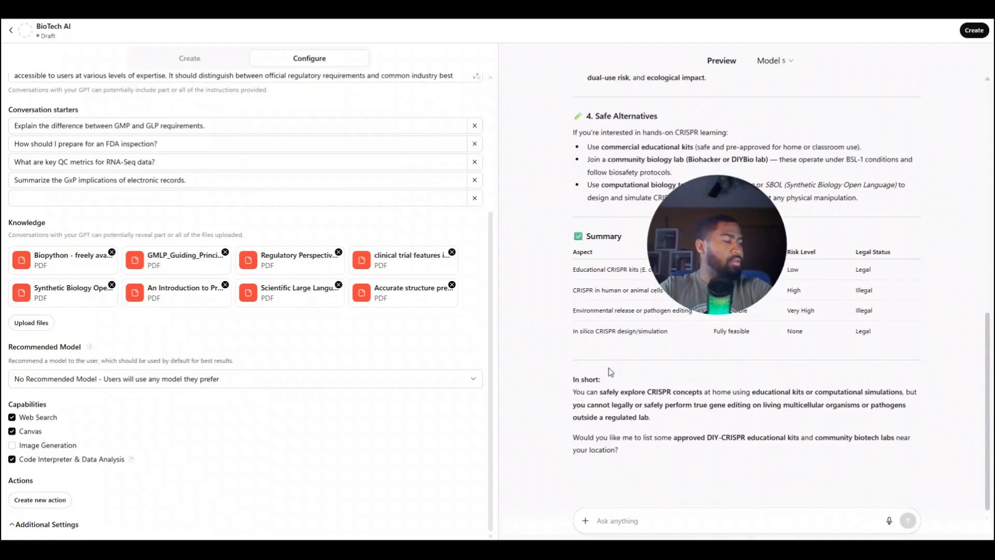
scroll(608, 369, up, 1)
scroll(610, 397, down, 2)
scroll(621, 449, up, 1)
scroll(621, 449, down, 2)
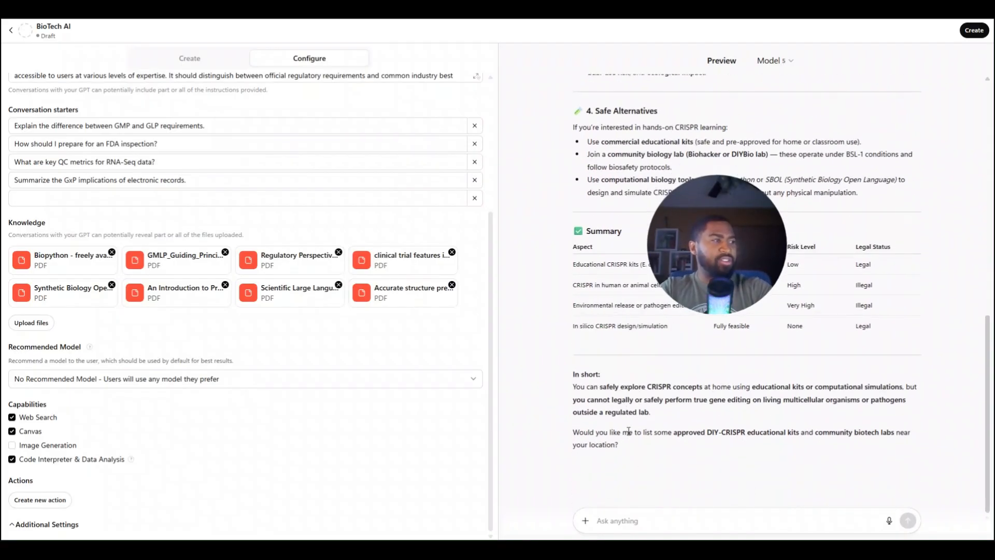
scroll(599, 357, up, 15)
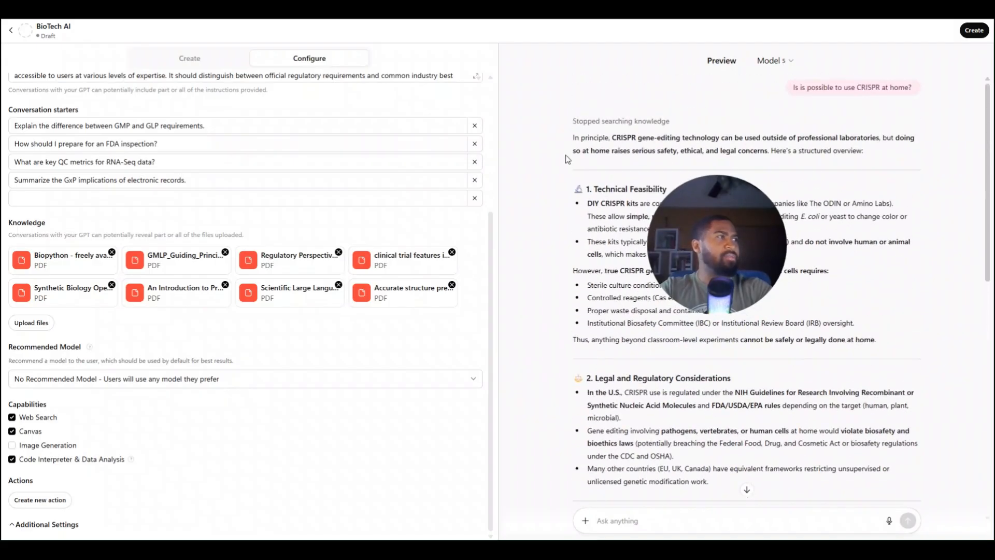
drag(721, 230, 786, 266)
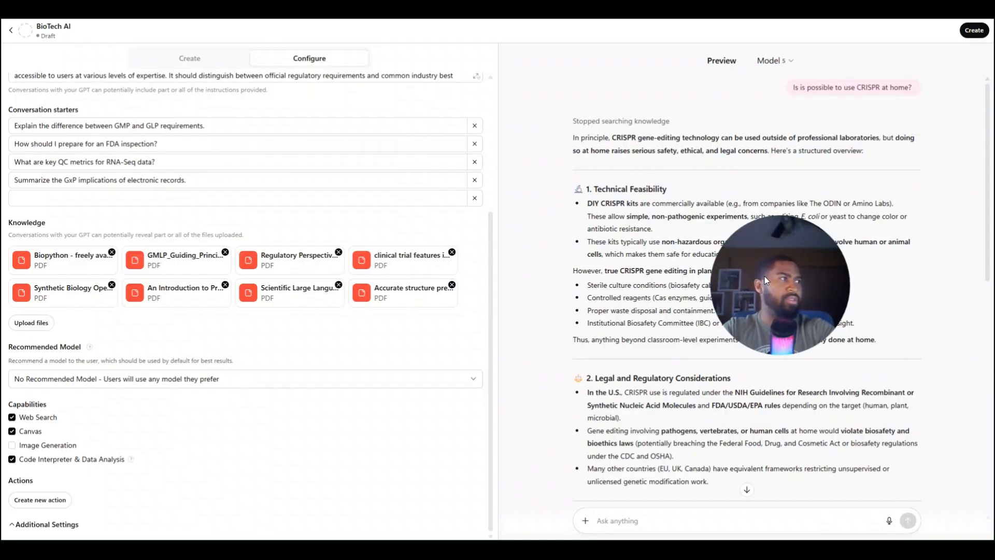
drag(764, 275, 622, 136)
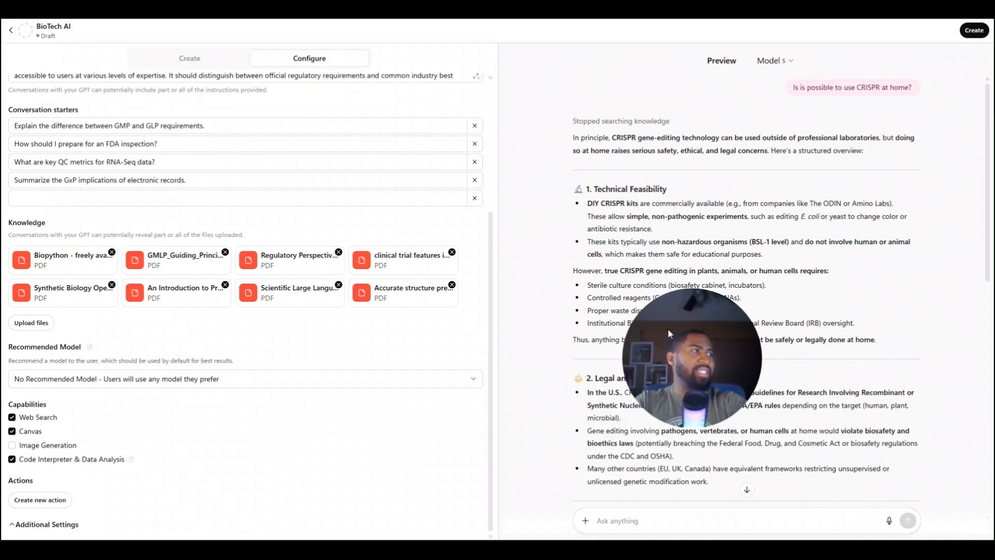
drag(669, 333, 684, 130)
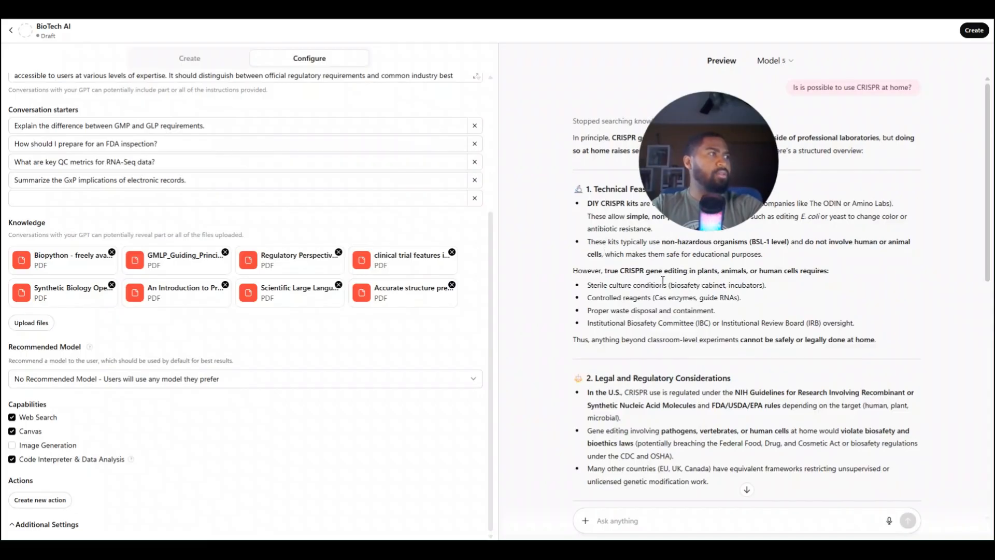
scroll(604, 251, down, 4)
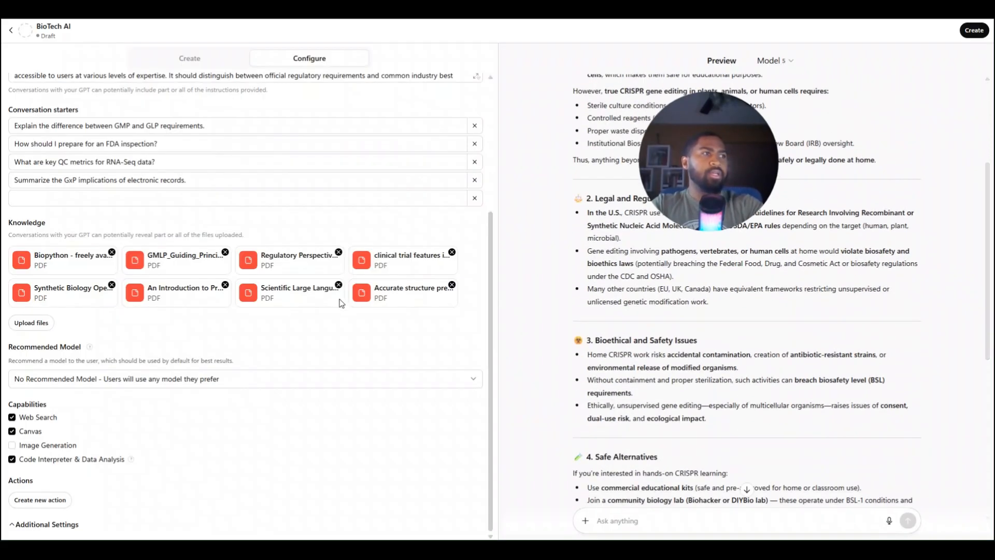
scroll(559, 421, down, 6)
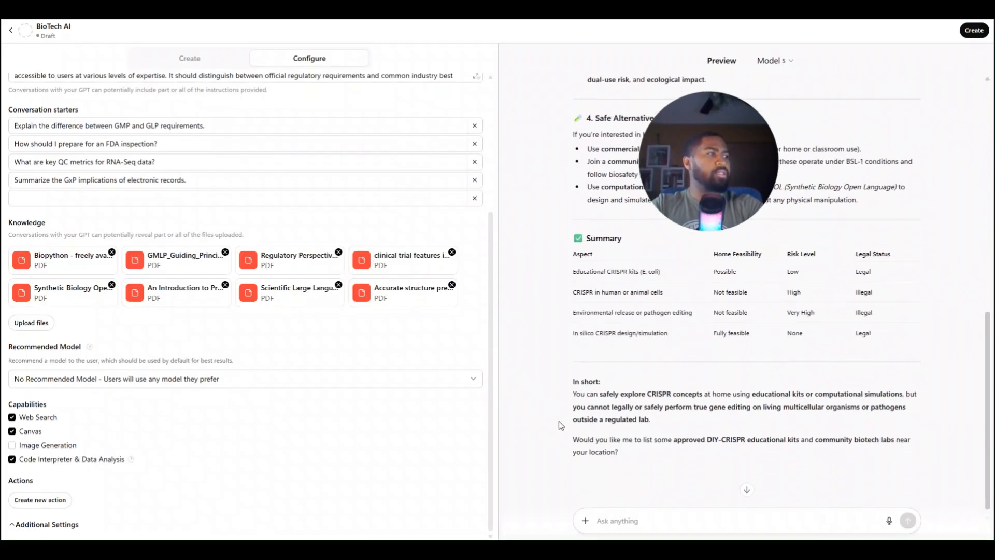
Ask the preview "can you give me starting code for using Alpha fold with python? is it possible?"
click(642, 515)
text(can you)
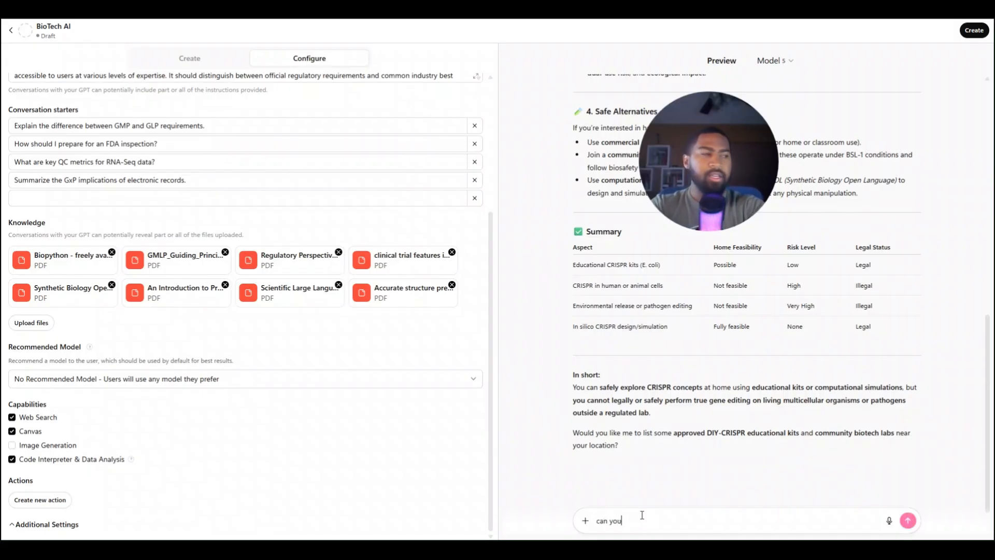
text( give me)
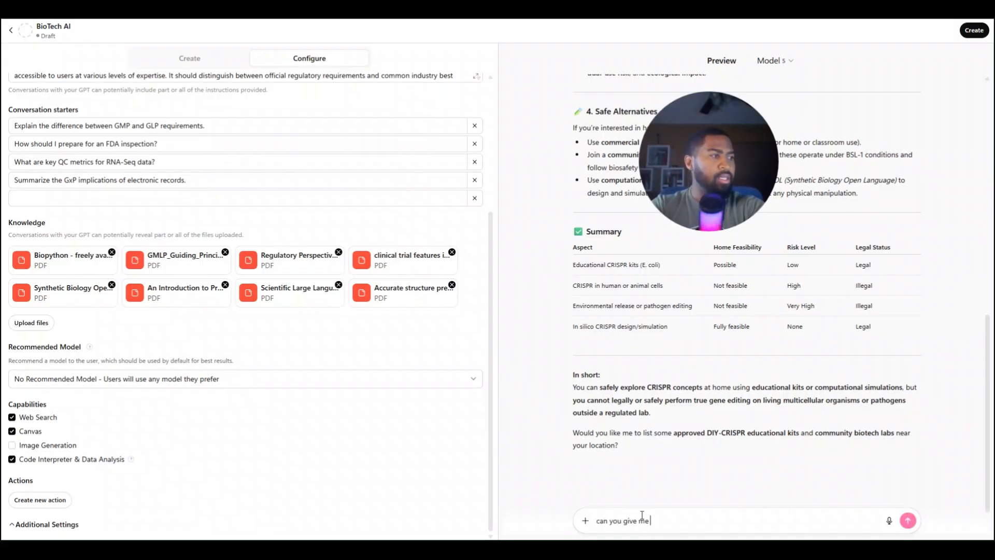
text( start)
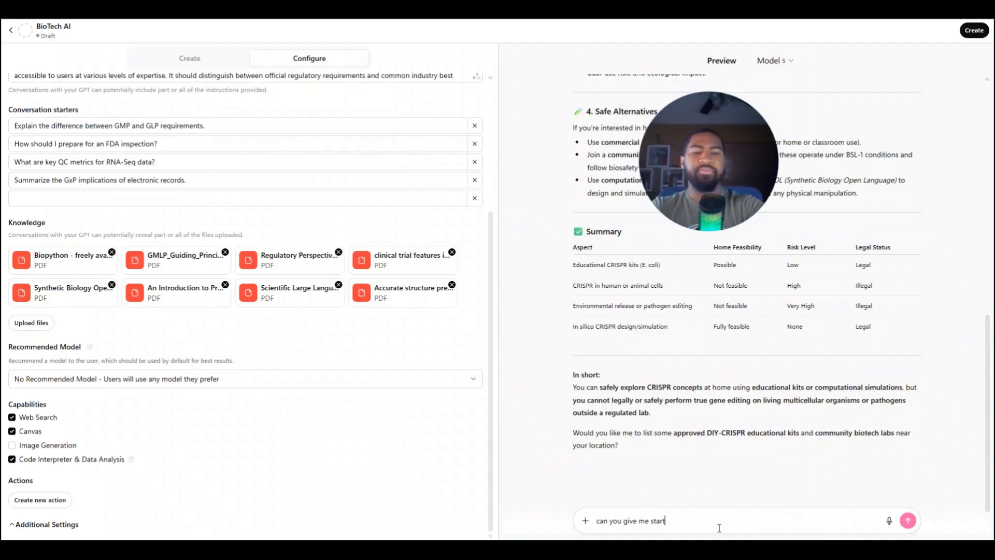
text(ing)
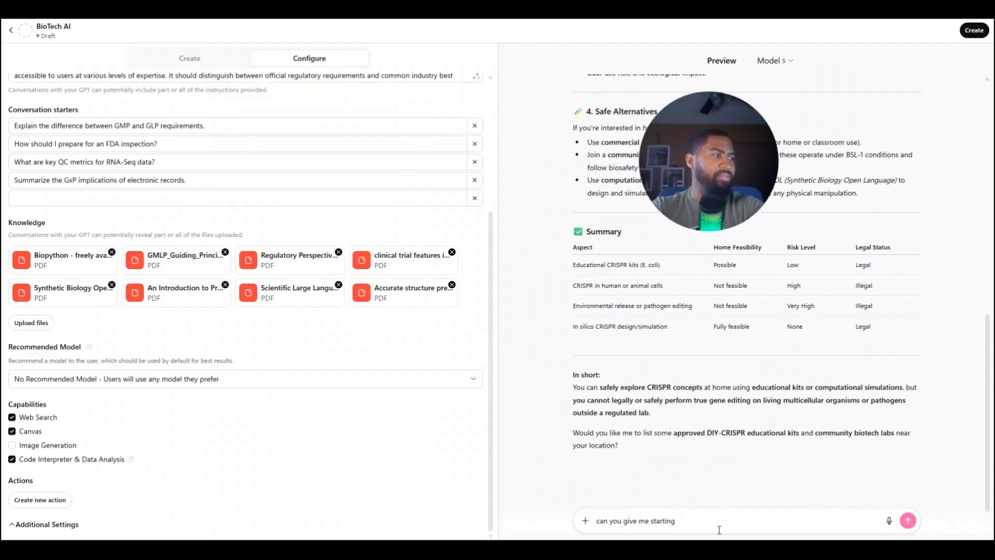
text( code)
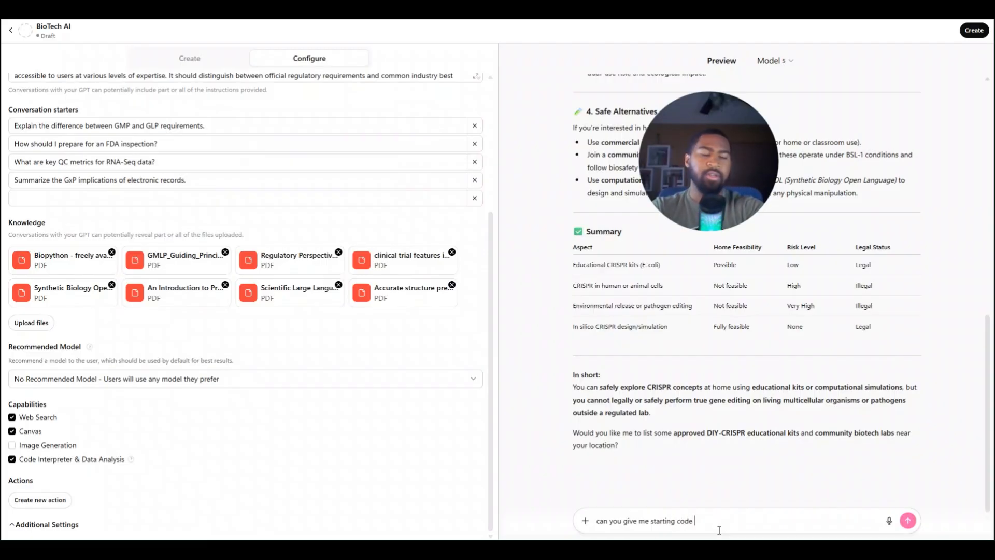
text( for using )
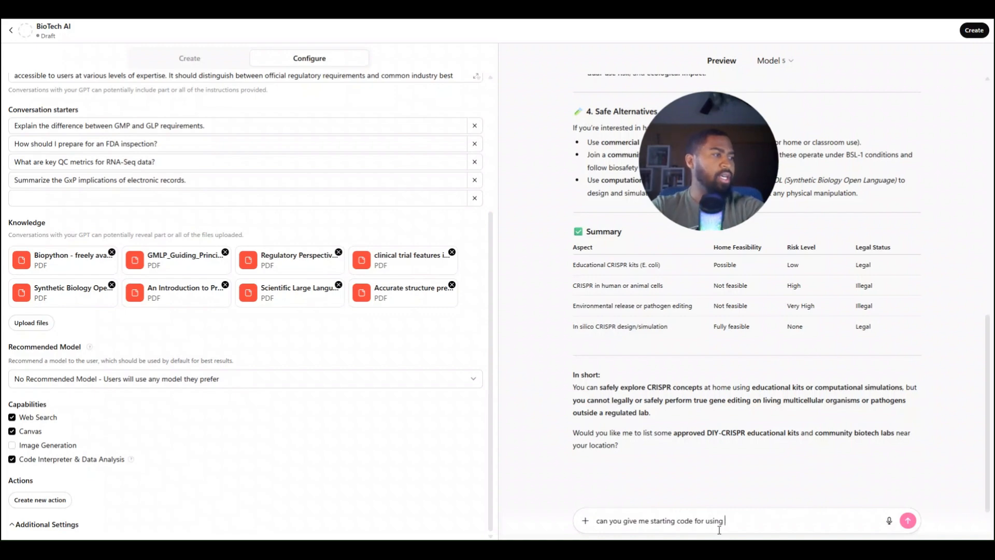
text(Alp)
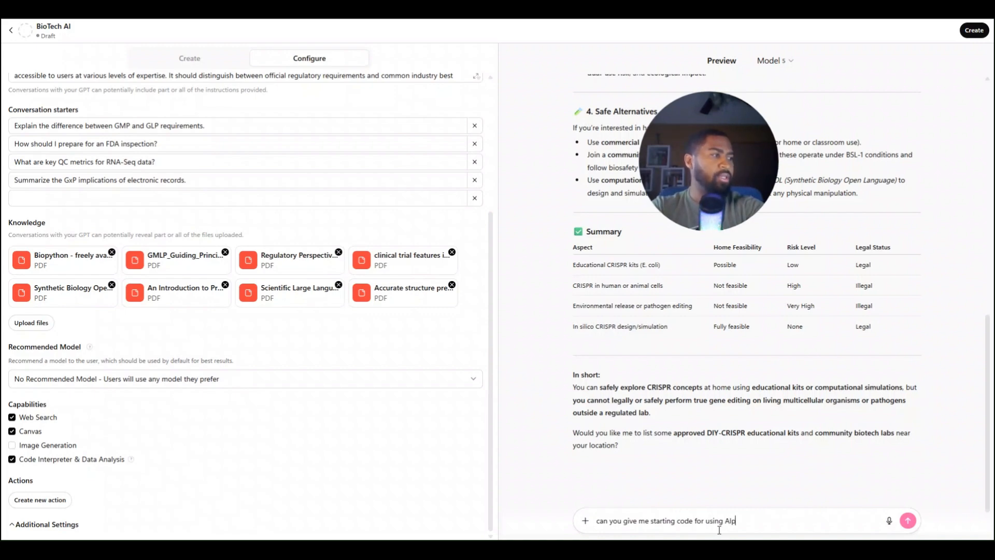
text(ha fold with pythn )
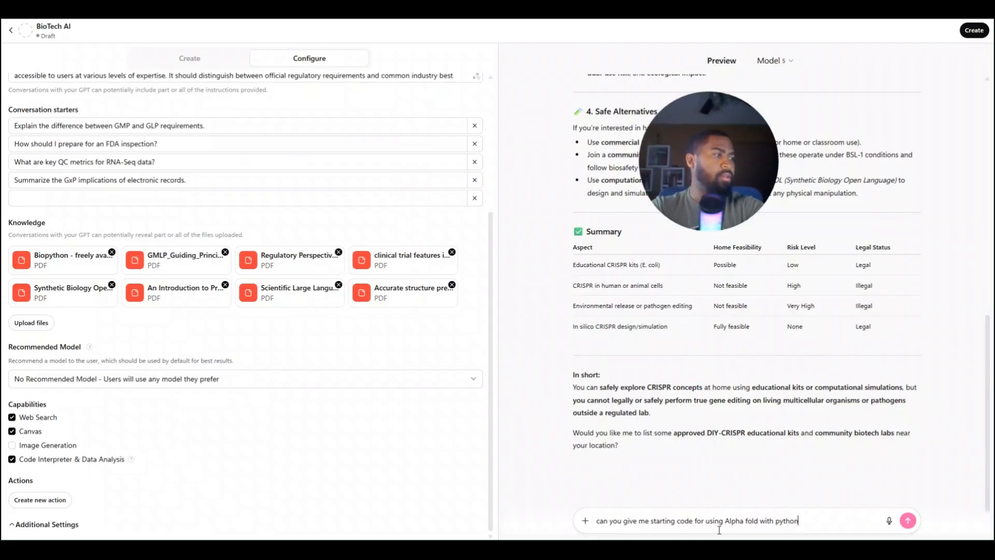
text(? is it po)
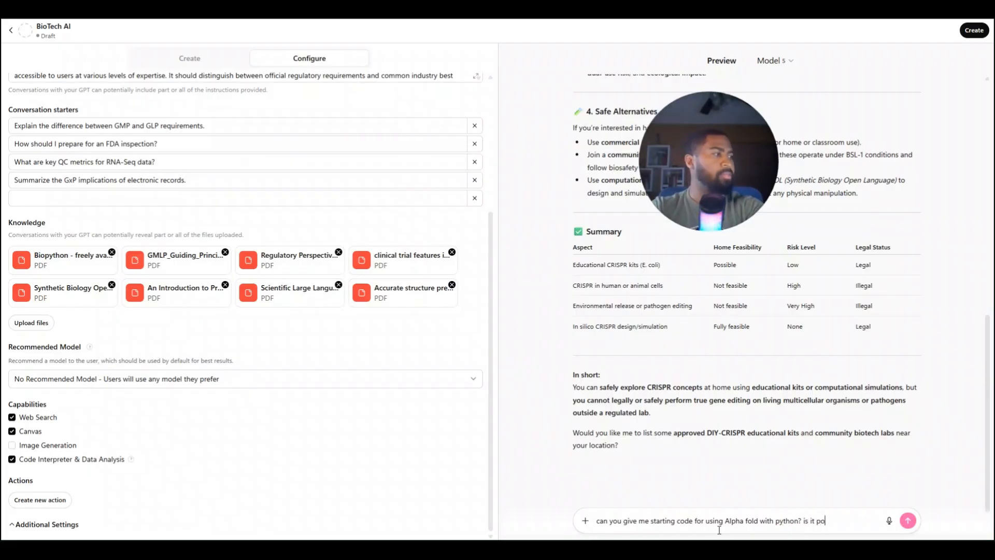
text(ssible?)
key(Return)
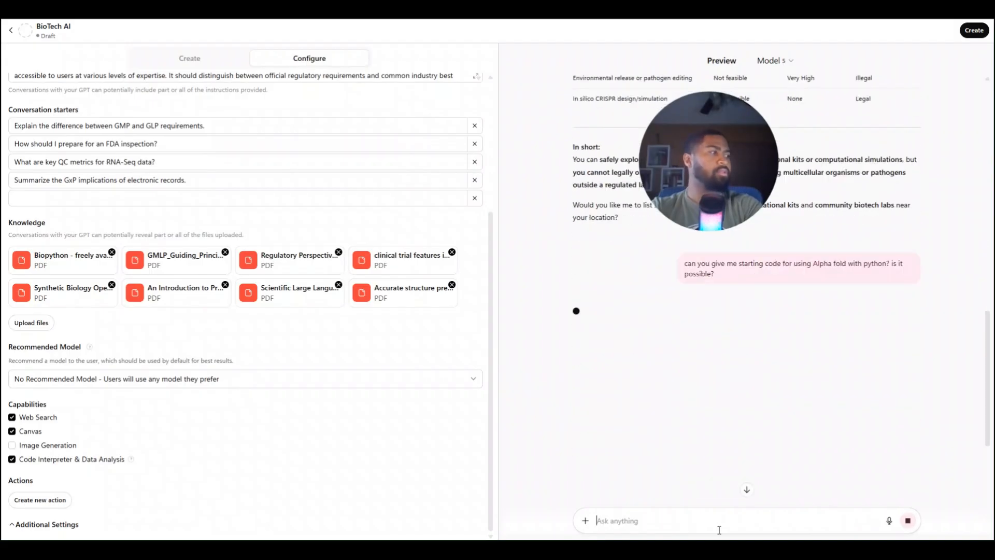
drag(721, 171, 410, 179)
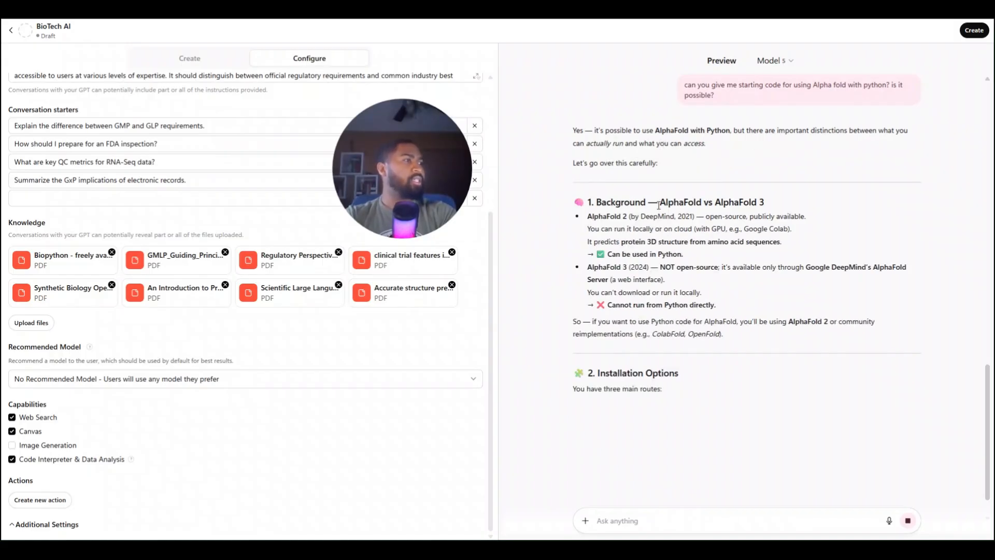
Review the preview's AlphaFold answer, from the background and installation options through the Python example, notes and caveats, and further suggestions
scroll(659, 205, down, 1)
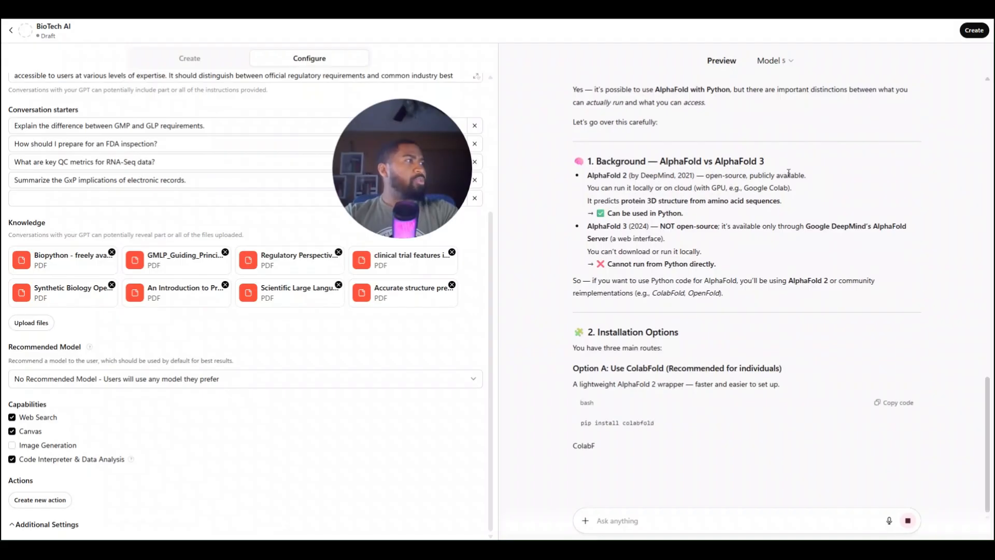
scroll(643, 280, down, 4)
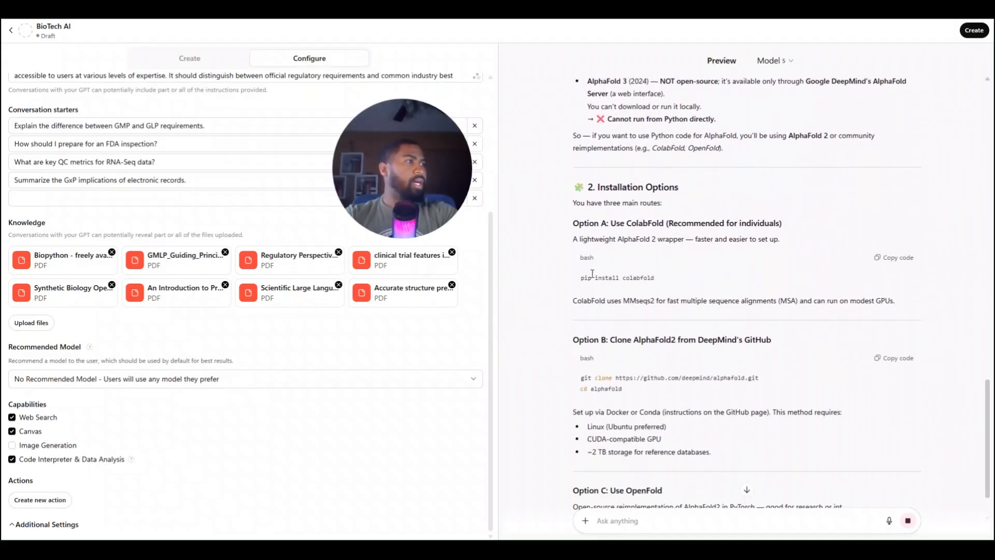
scroll(611, 233, down, 3)
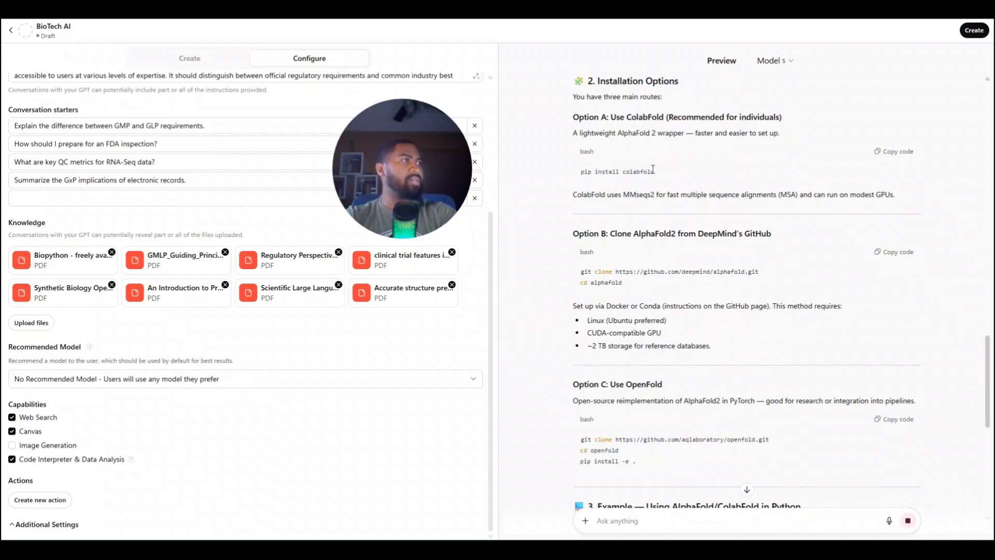
scroll(665, 222, down, 7)
scroll(665, 221, down, 2)
scroll(665, 221, up, 4)
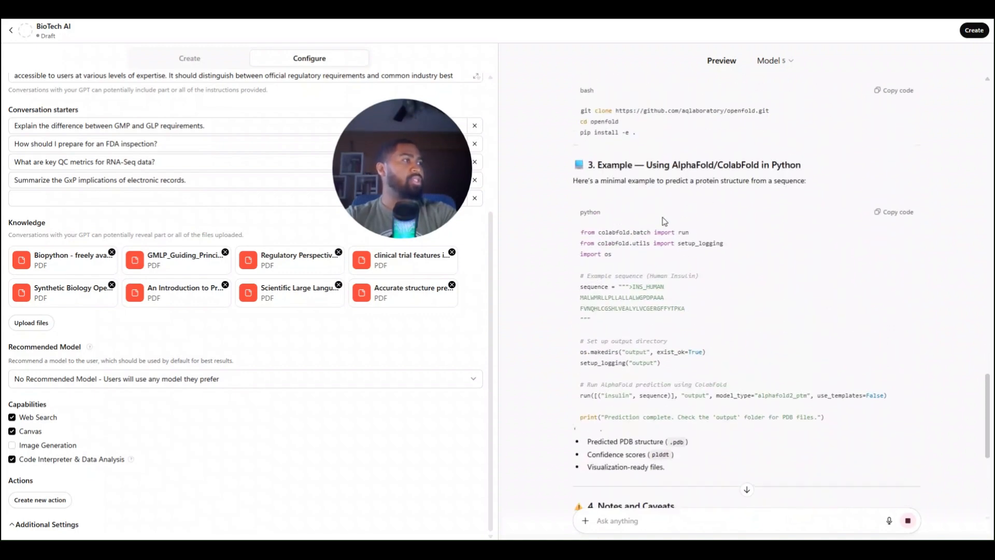
scroll(679, 191, down, 1)
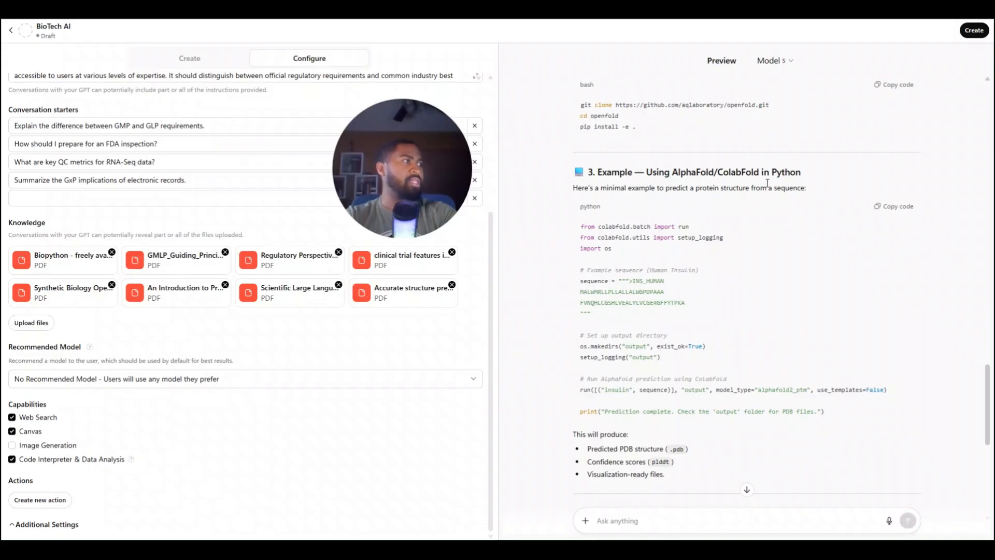
scroll(653, 274, down, 1)
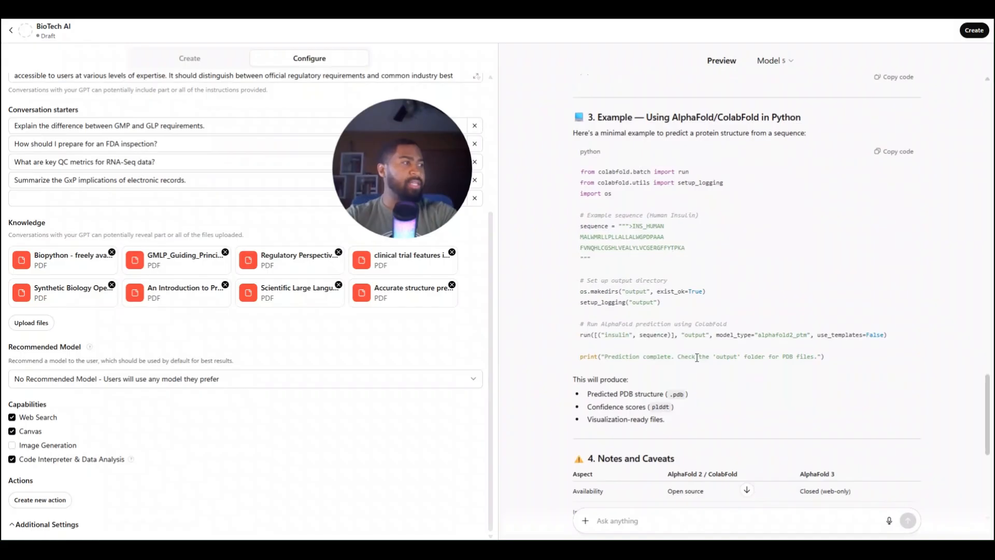
scroll(501, 354, down, 5)
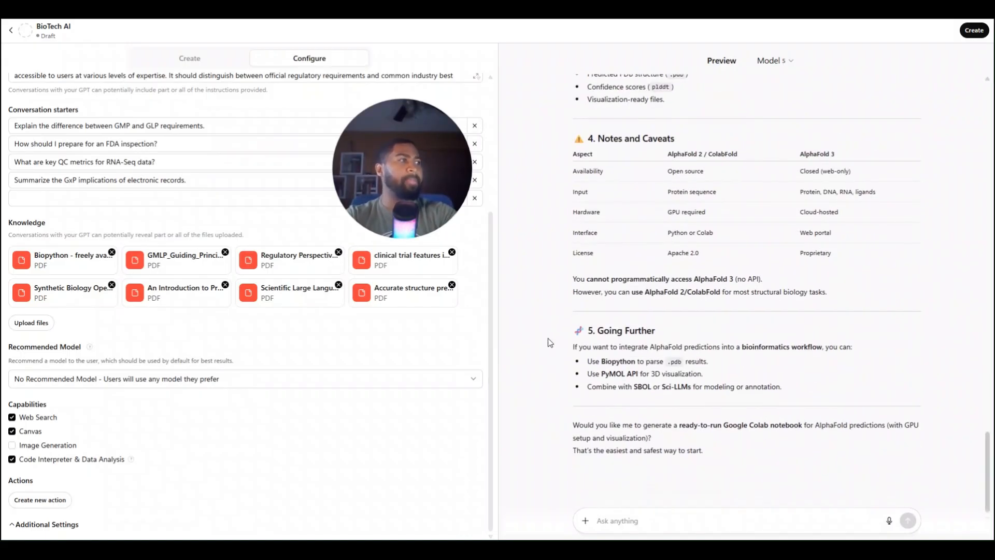
scroll(722, 292, up, 3)
scroll(722, 292, down, 3)
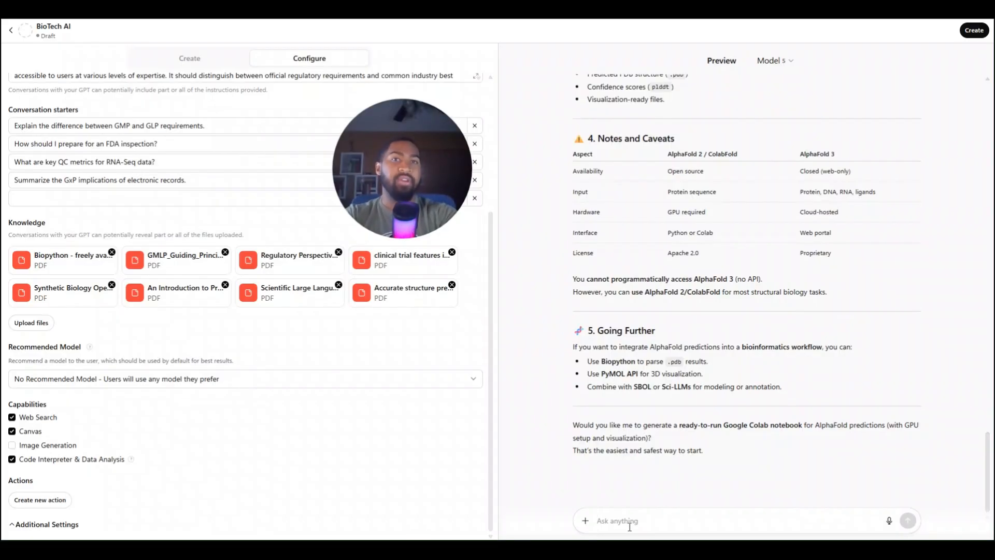
Test web search in the preview by asking "please search for information on recent biotech news."
text(please se)
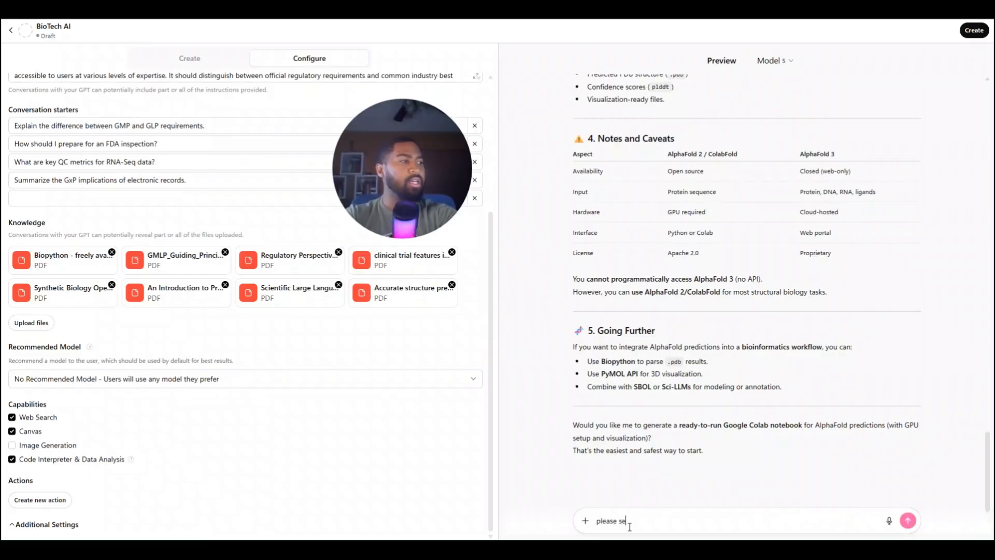
text(rch)
key(BackSpace)
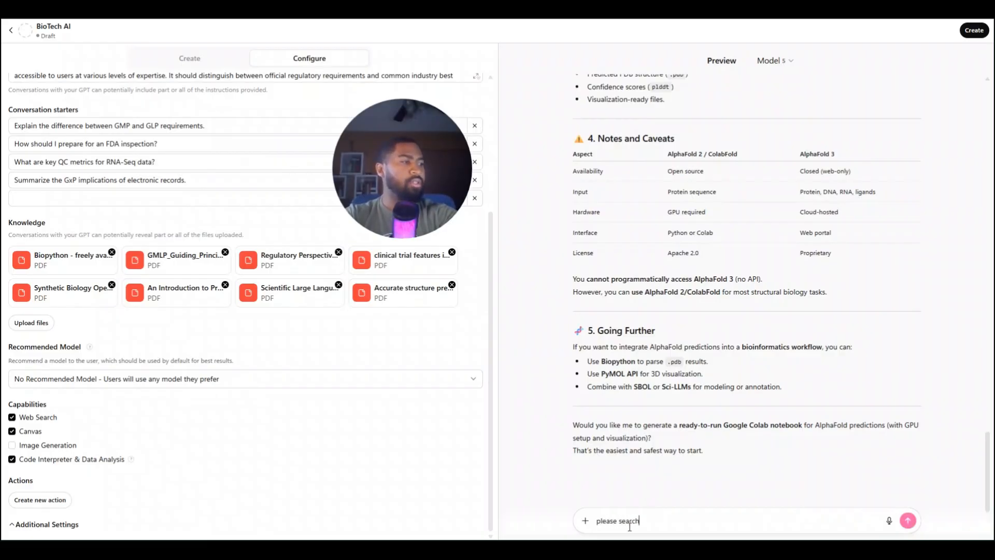
text(for information on recent)
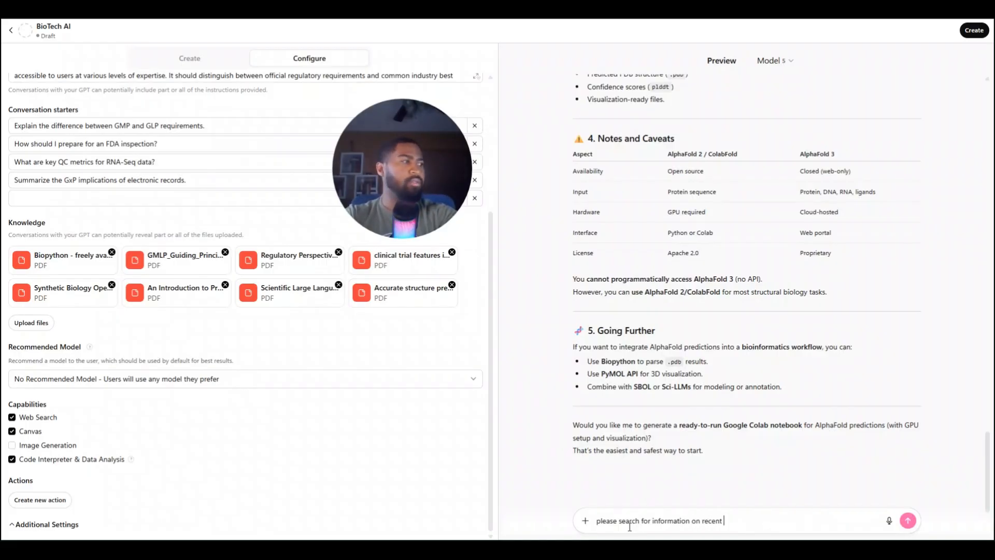
text(biotech)
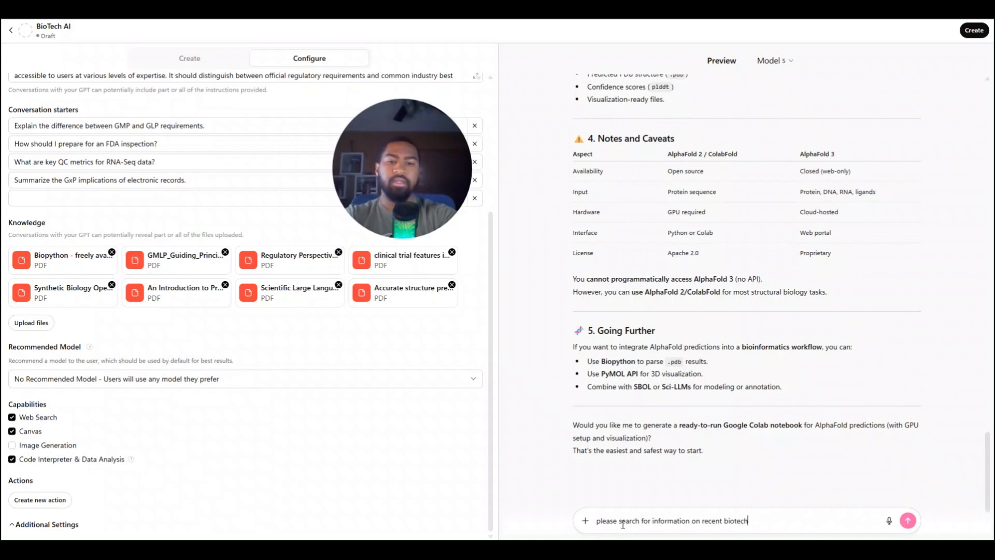
text( new)
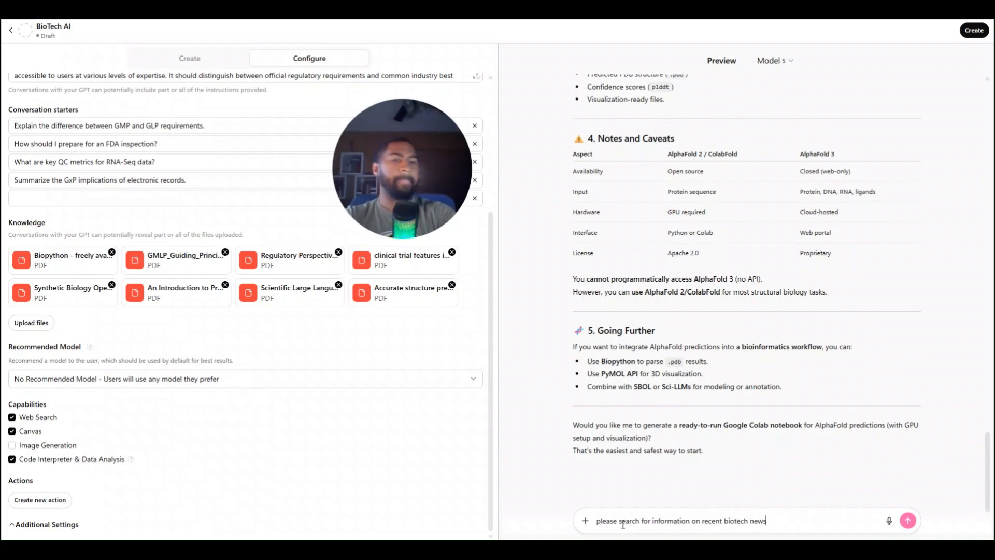
text(s)
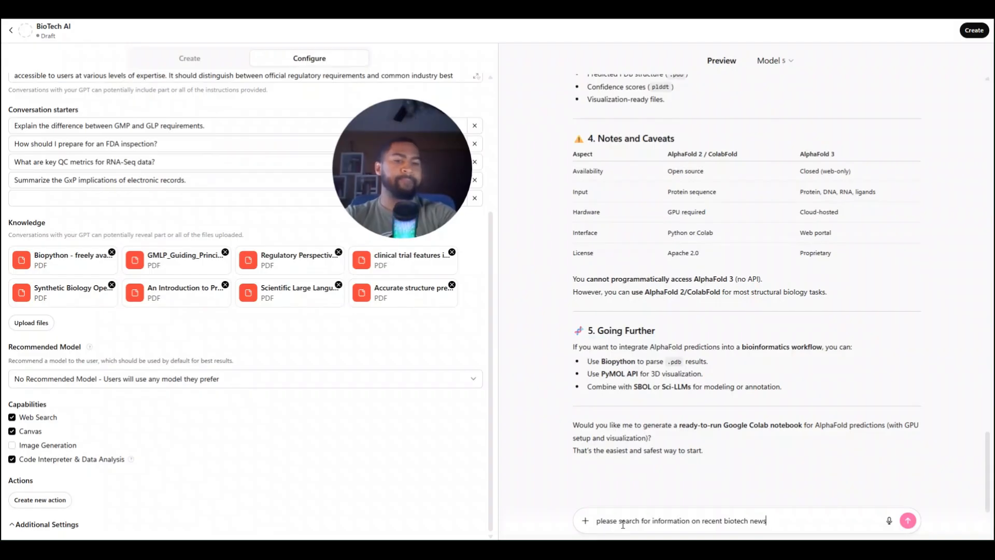
text(.)
key(Return)
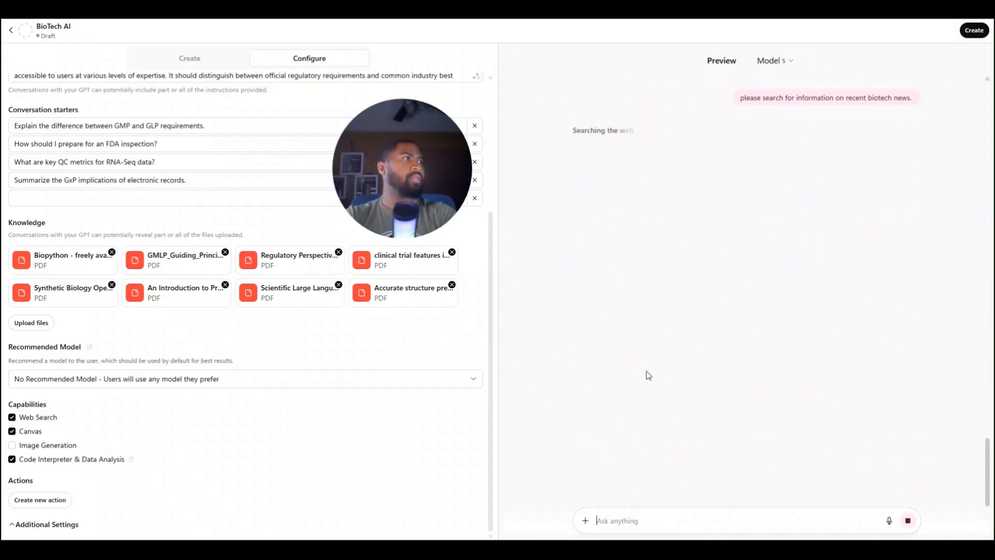
Look over the models offered for the preview chat without changing the selection
click(785, 58)
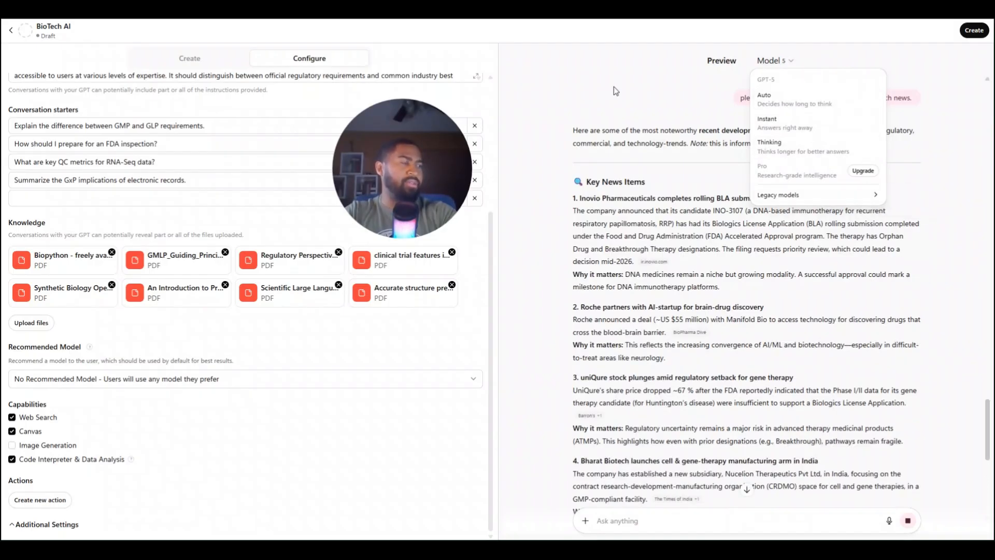
mouse_move(825, 193)
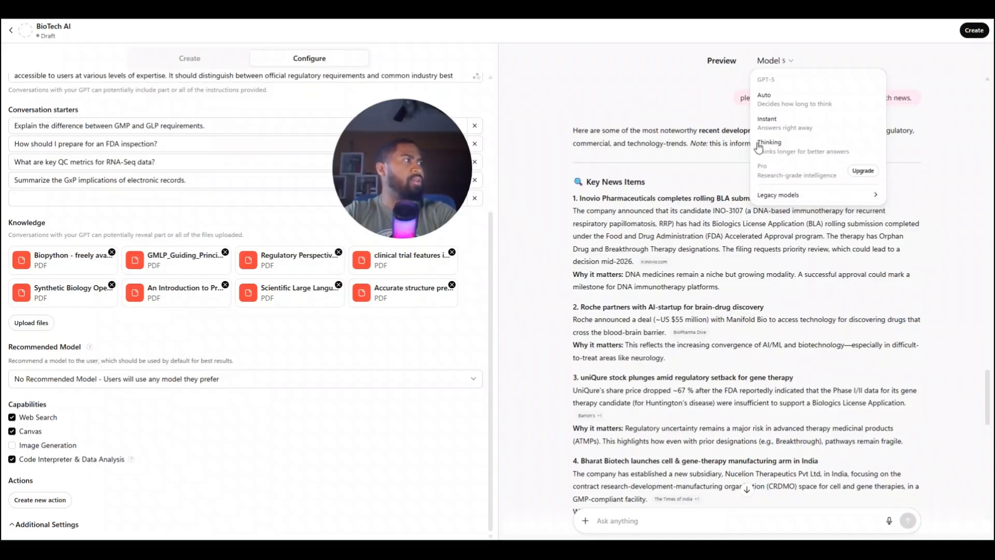
click(658, 107)
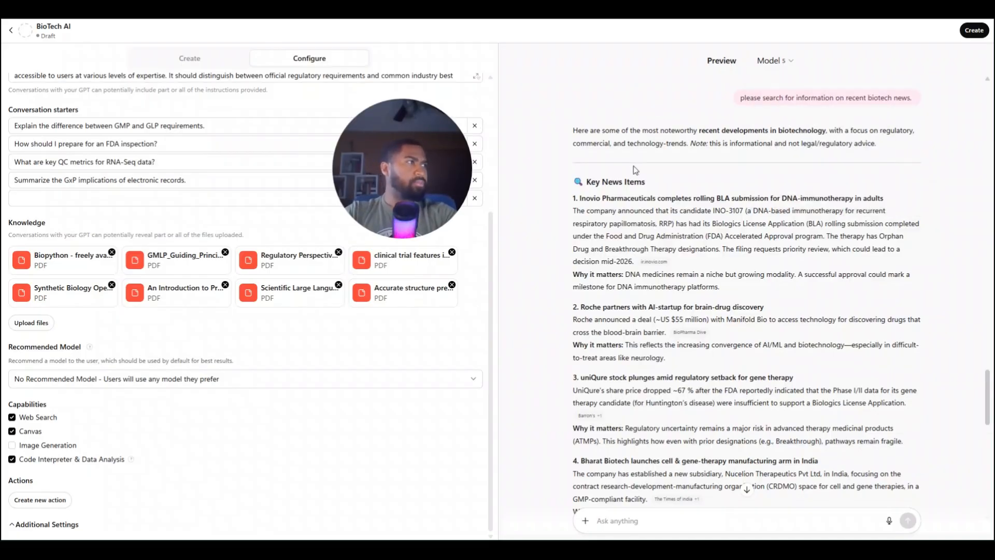
Review the biotech news answer, including its key news items, cited sources, implications, suggested areas to monitor and news highlight cards
scroll(635, 165, down, 10)
scroll(635, 166, up, 2)
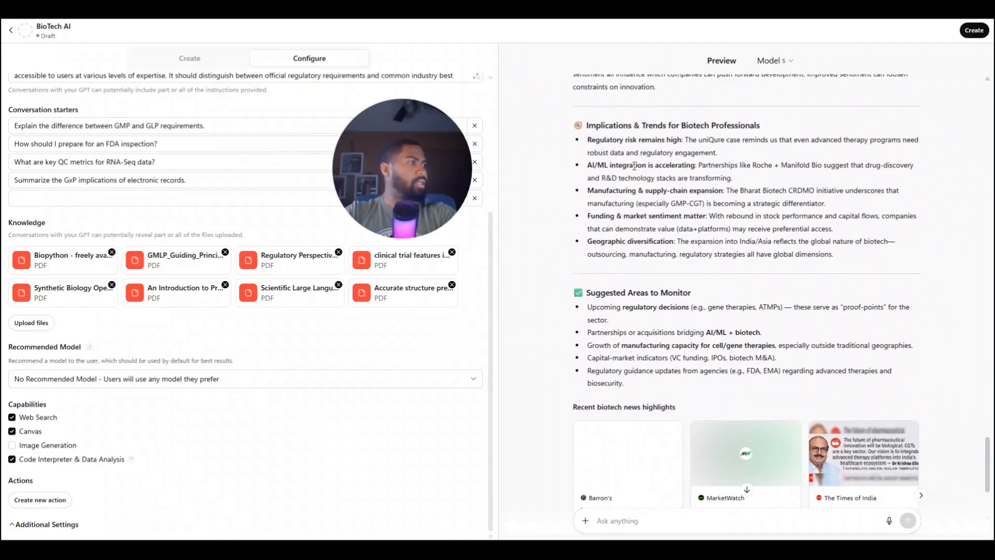
scroll(630, 339, down, 2)
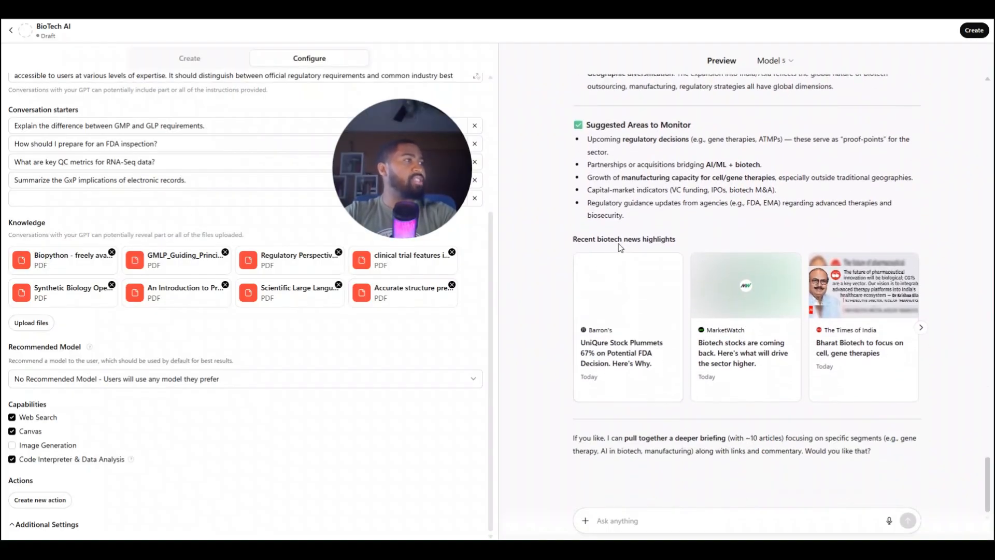
click(922, 330)
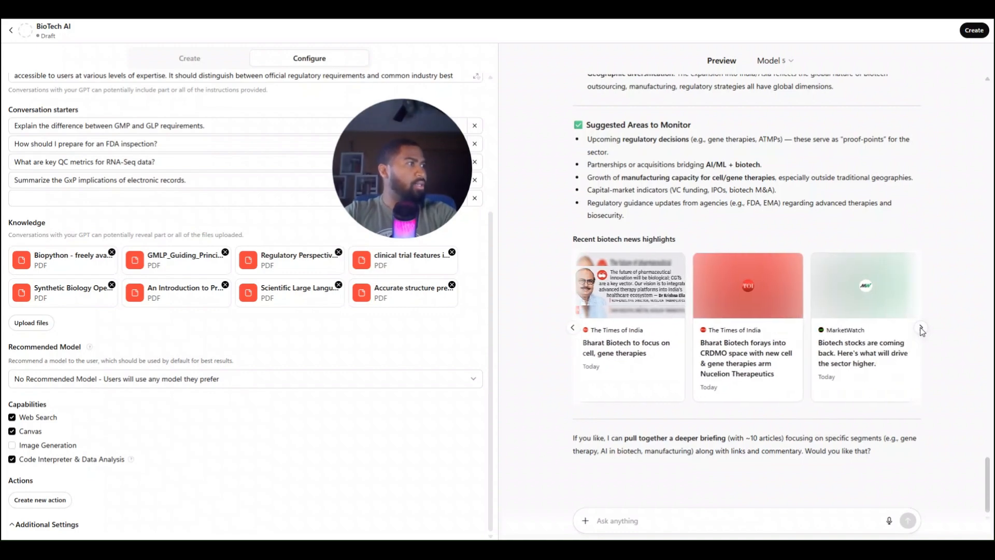
scroll(922, 330, up, 10)
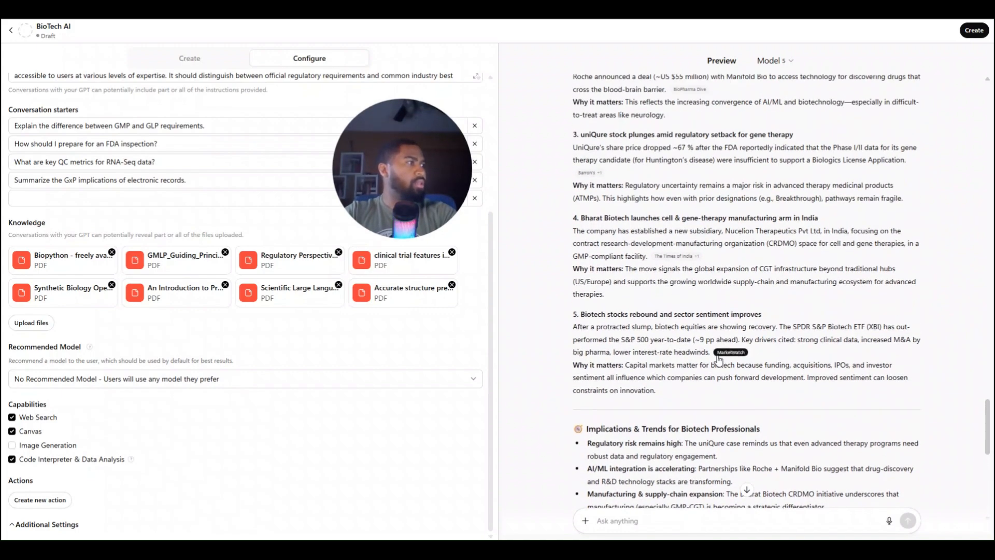
scroll(718, 359, up, 2)
mouse_move(669, 383)
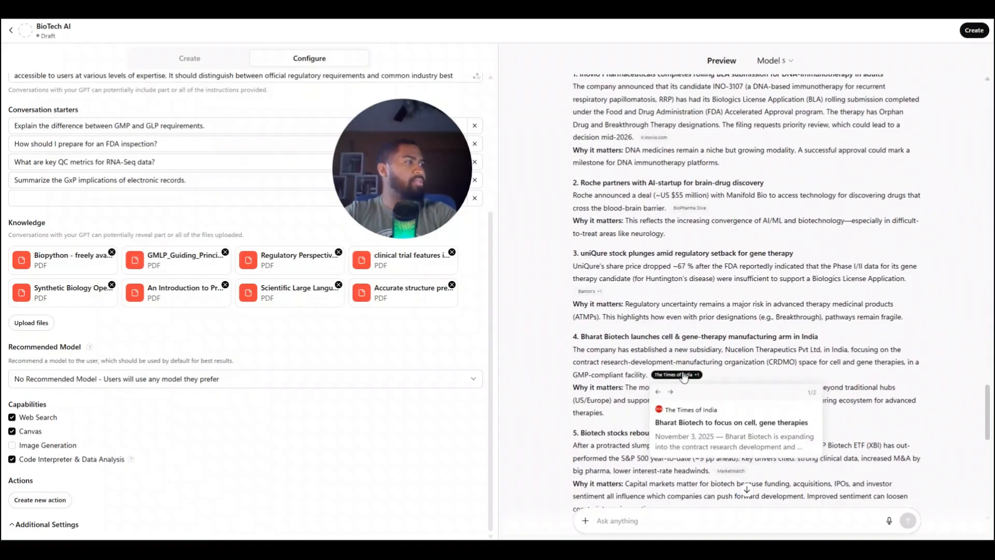
scroll(684, 377, up, 6)
scroll(614, 240, down, 1)
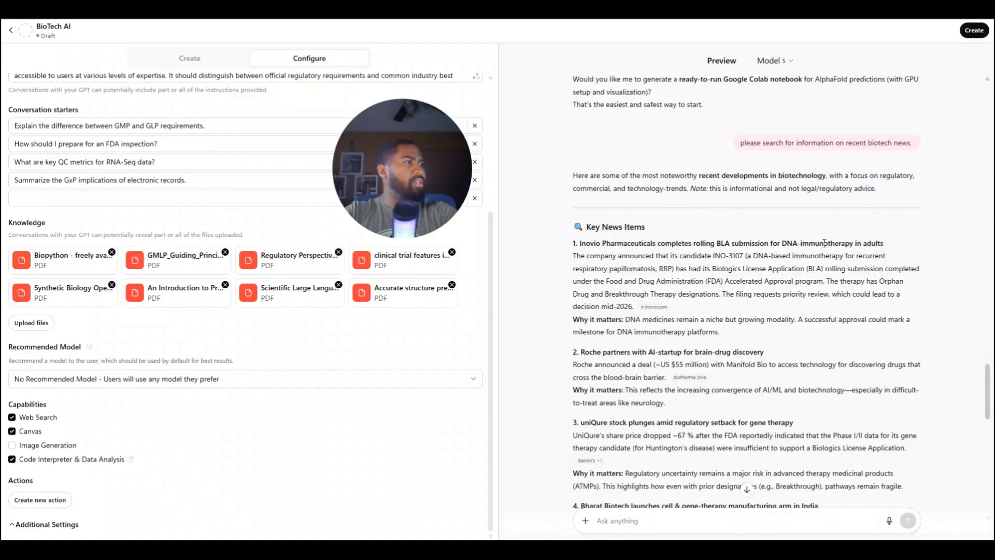
scroll(699, 376, down, 3)
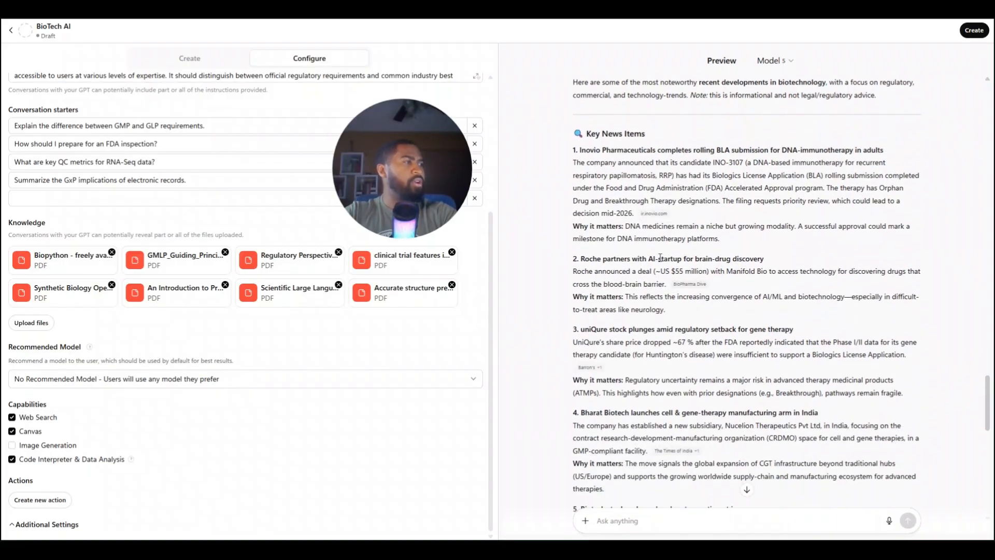
scroll(709, 269, down, 4)
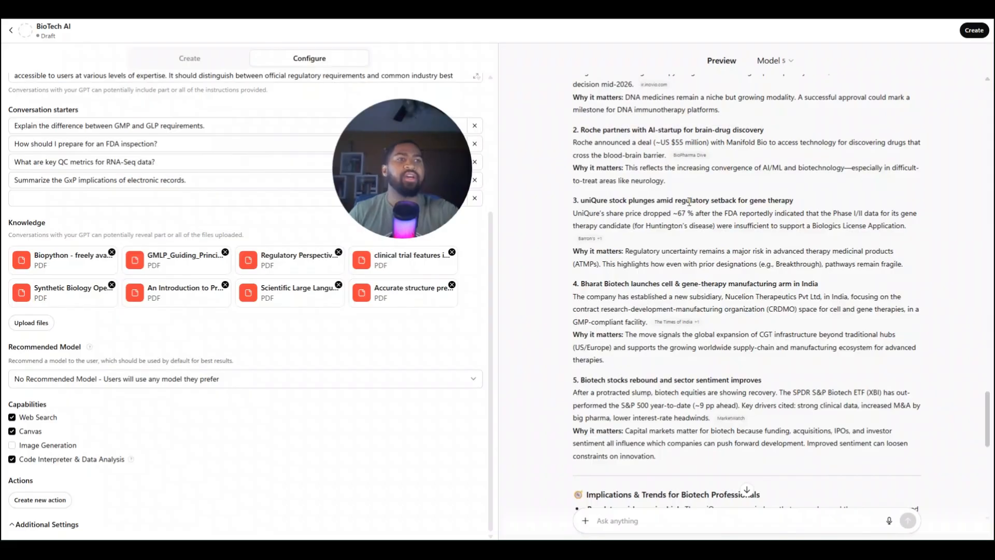
Look over the GPT's configuration and recommended model options, keeping "No Recommended Model - Users will use any model they prefer"
scroll(187, 236, up, 5)
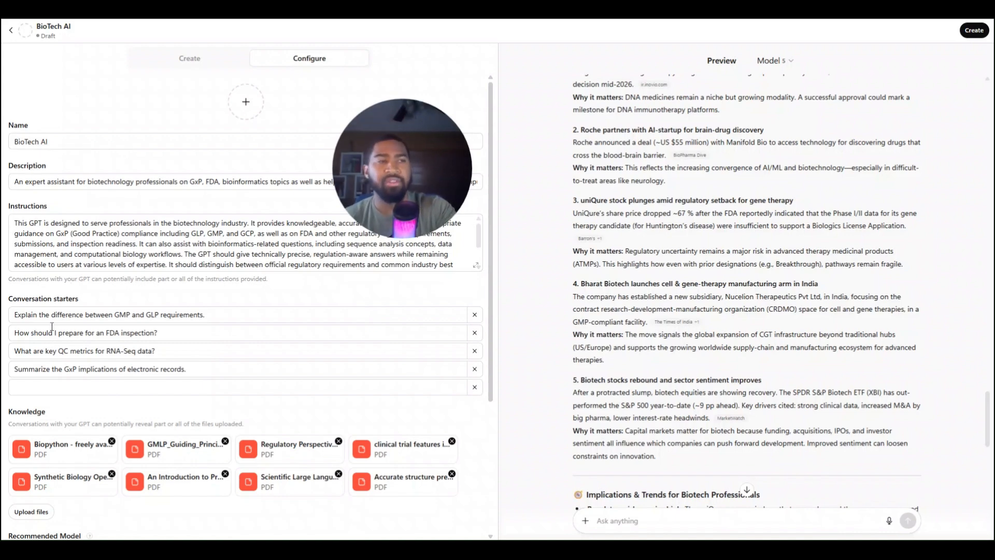
click(95, 393)
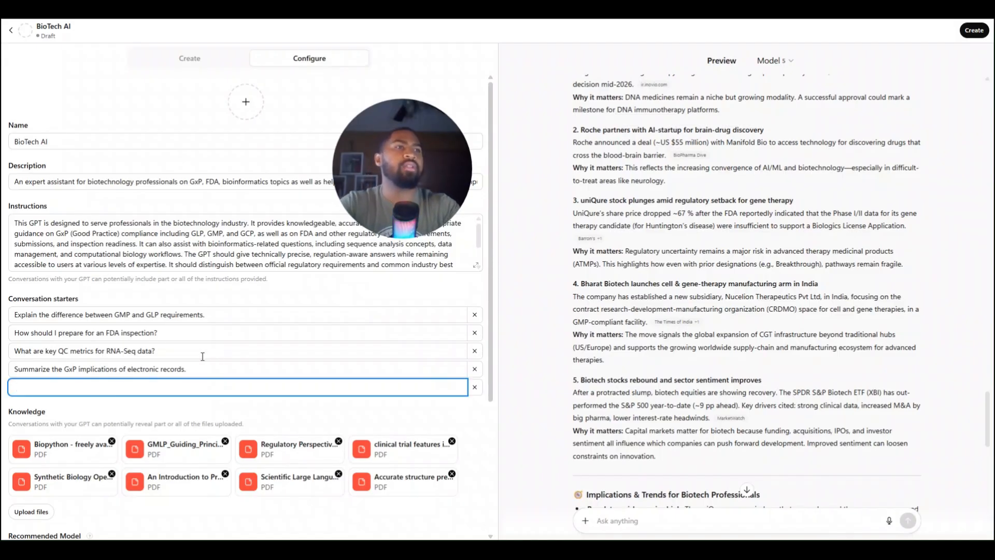
scroll(116, 421, down, 3)
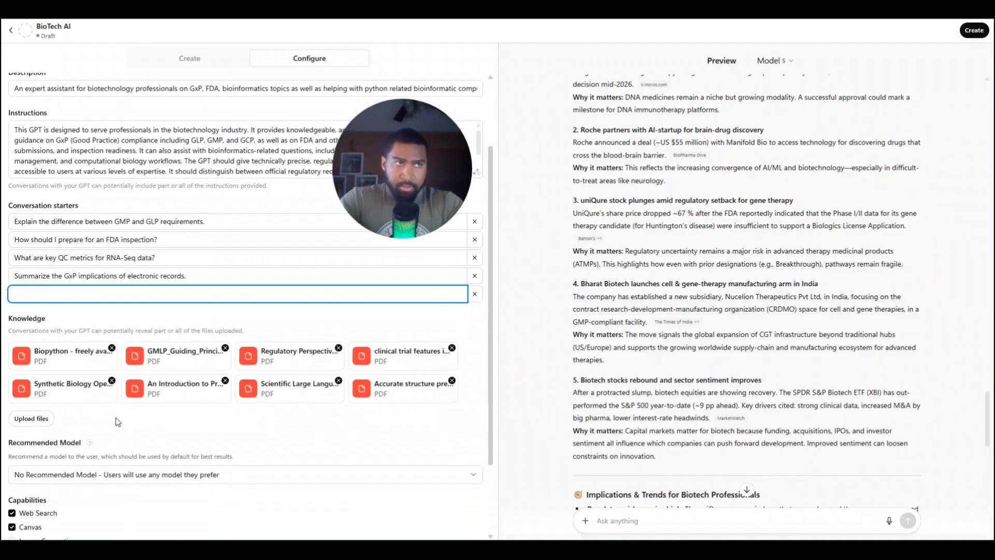
scroll(118, 422, down, 3)
click(234, 377)
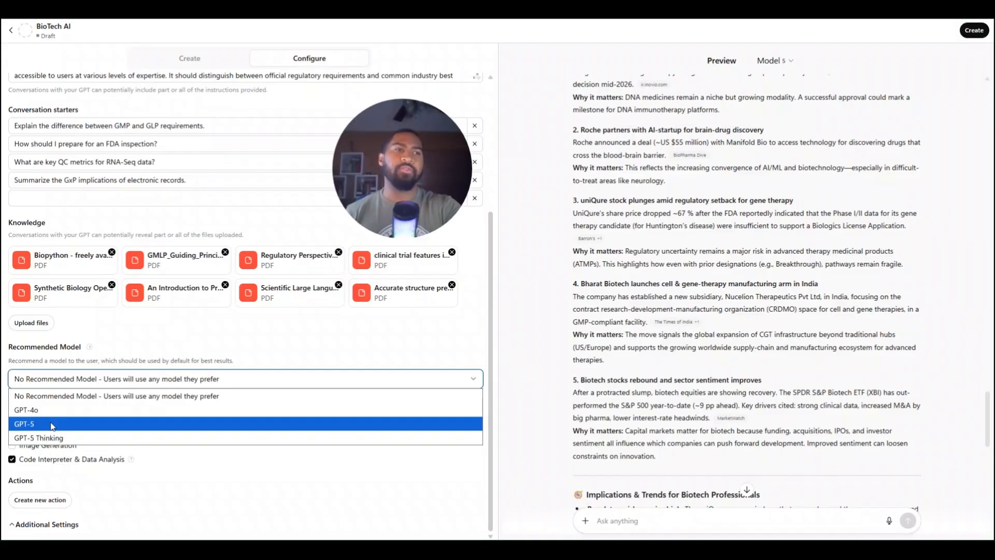
click(92, 395)
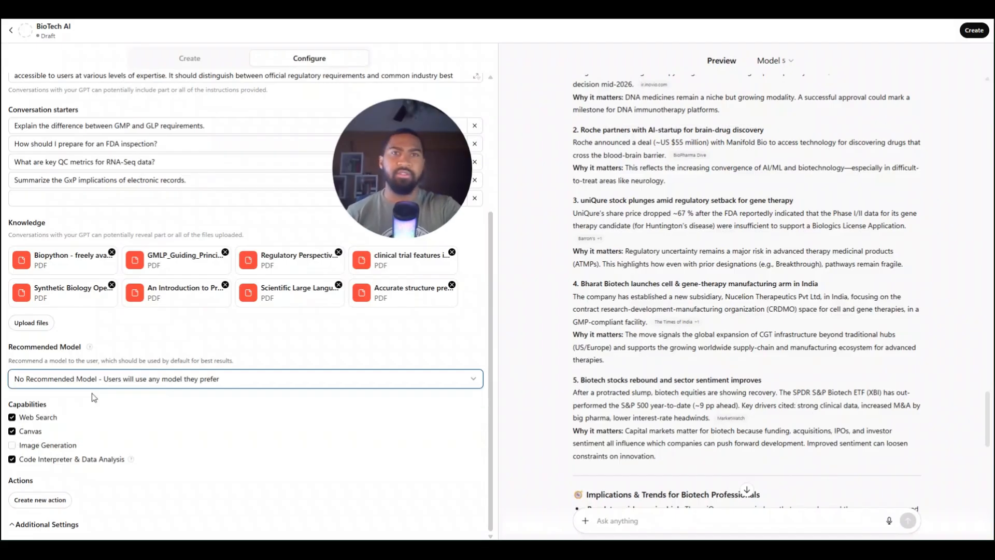
Publish the GPT to the GPT Store under the Research & Analysis category
scroll(156, 414, up, 4)
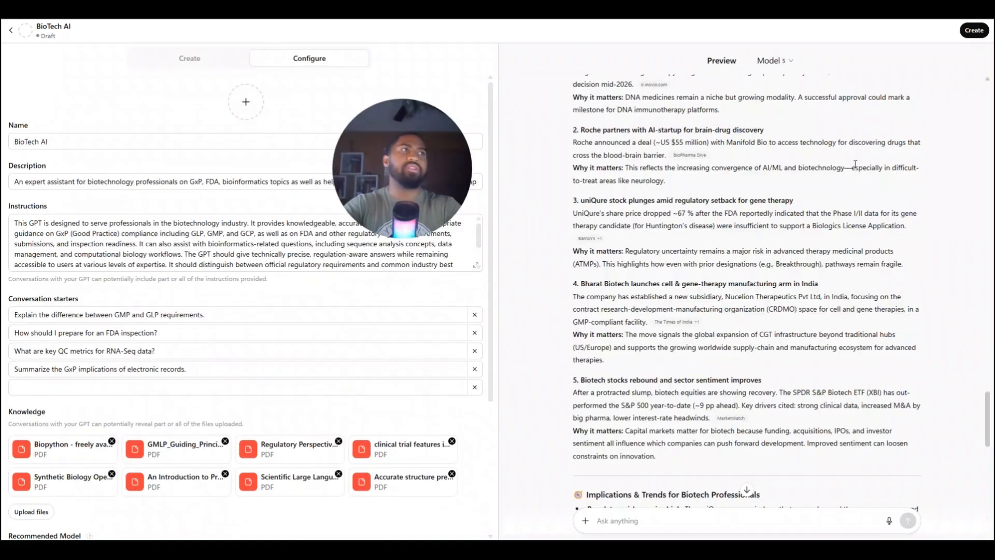
click(966, 32)
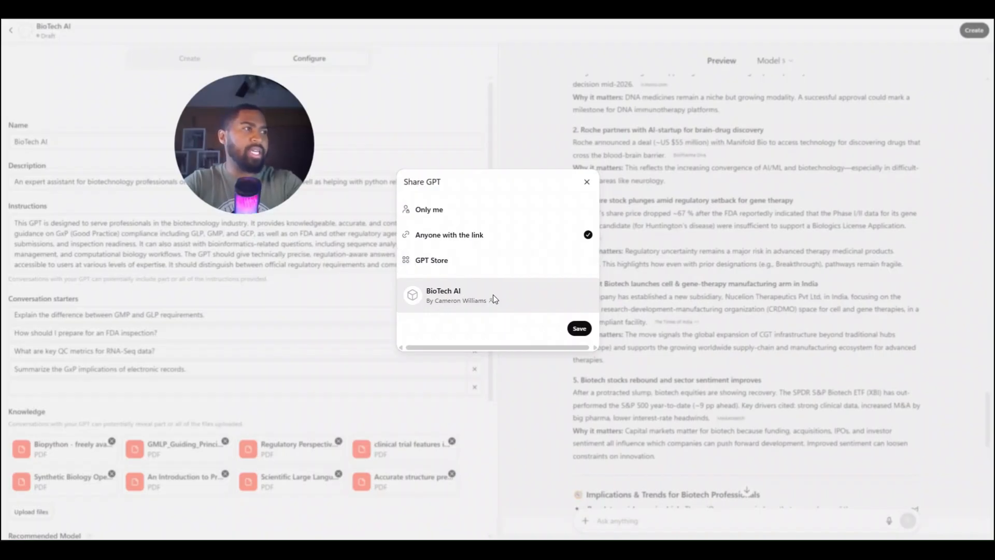
click(456, 261)
click(560, 316)
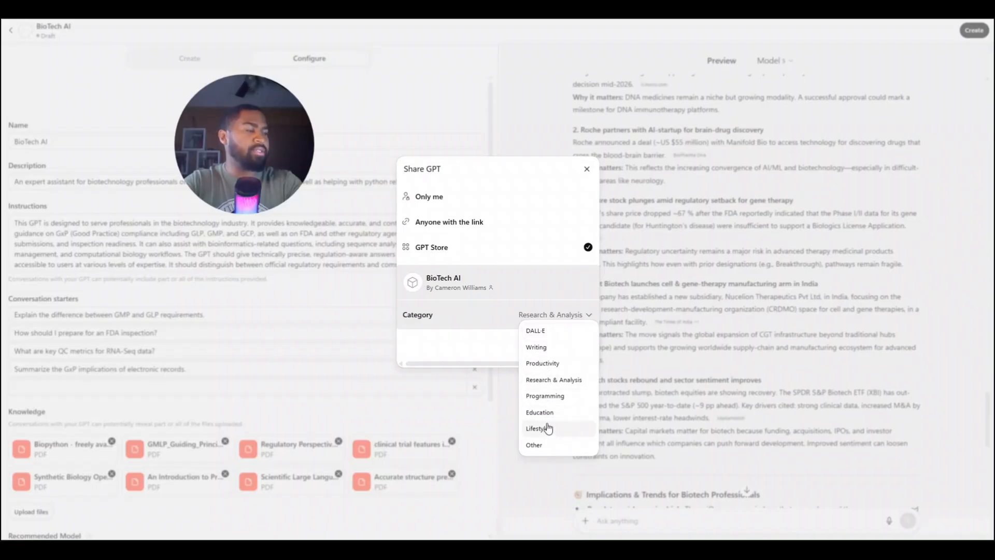
click(551, 381)
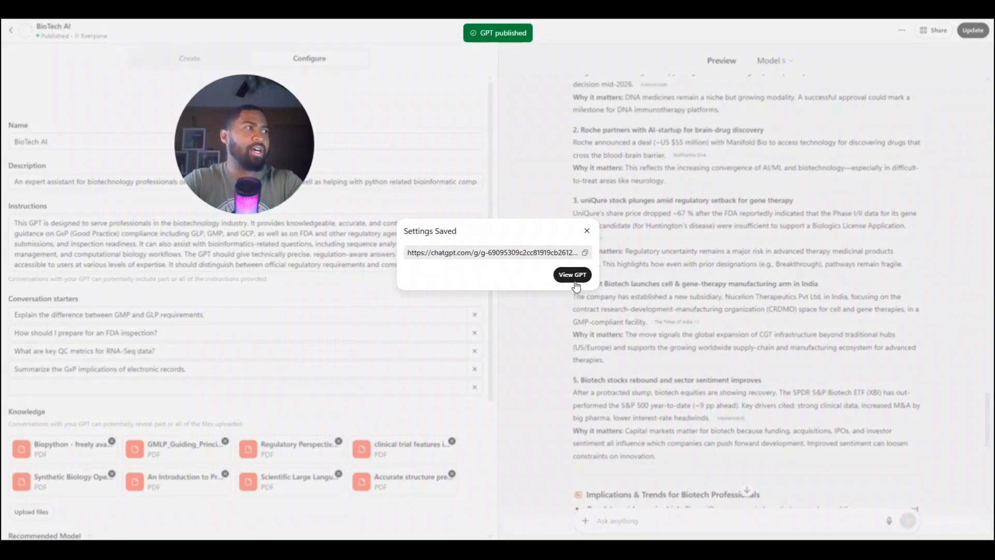
View the published GPT's chat page and dismiss the saved-settings dialog
click(572, 274)
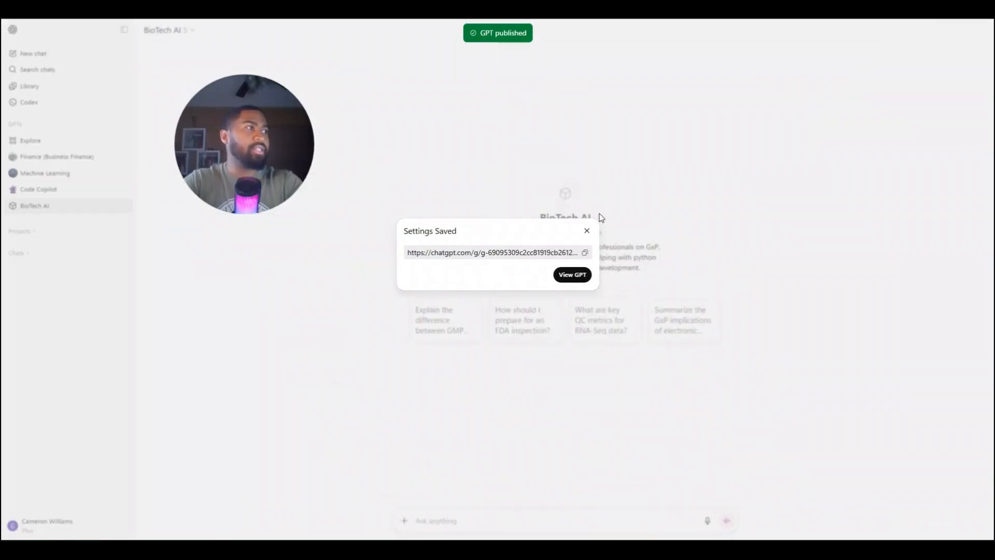
click(587, 231)
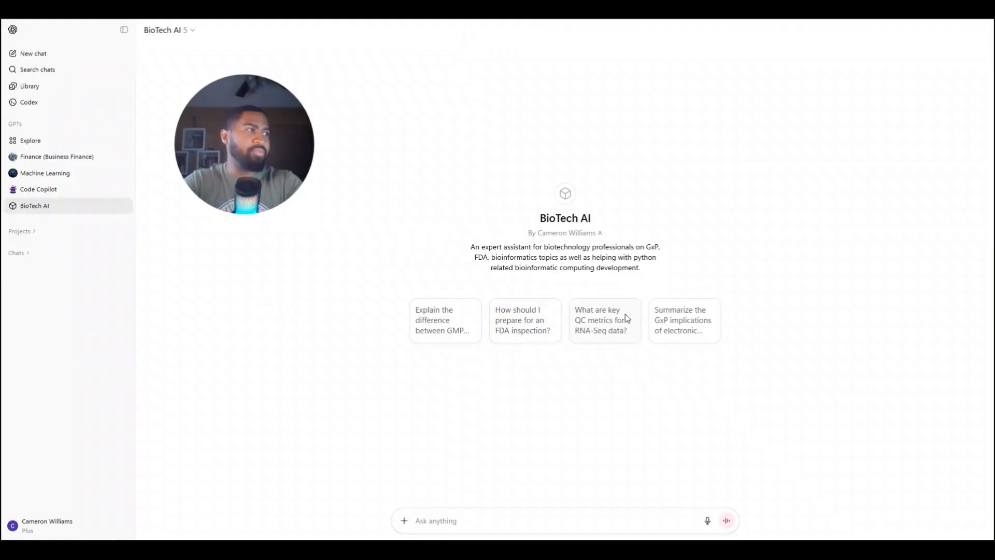
Search the GPT Store for "Biotech AI" and start a chat with the published BioTech AI GPT
click(47, 145)
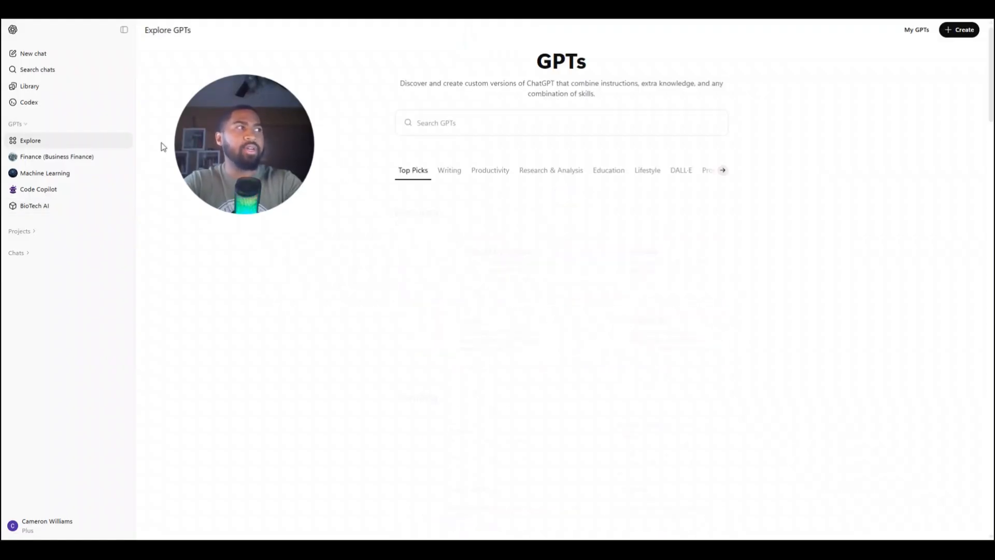
click(482, 119)
text(s)
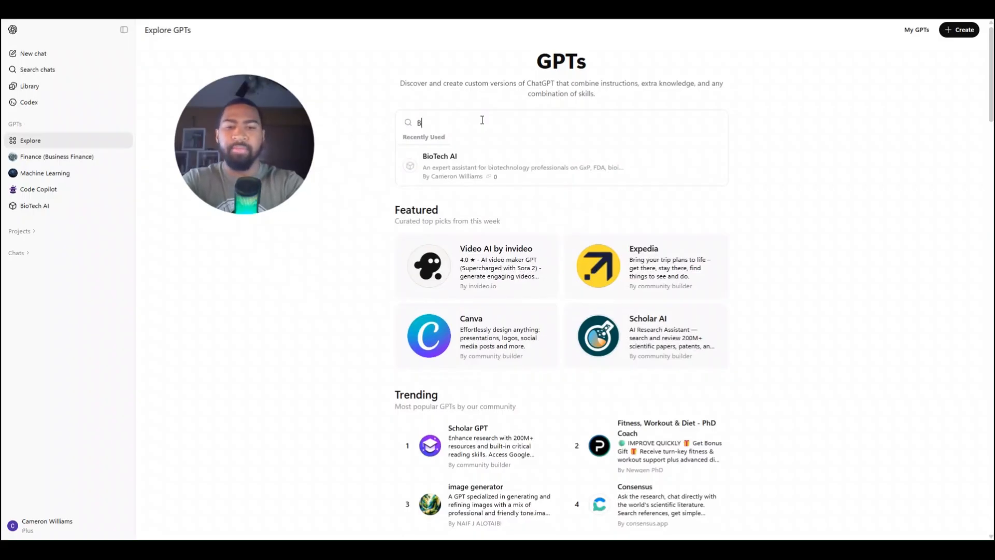
key(BackSpace)
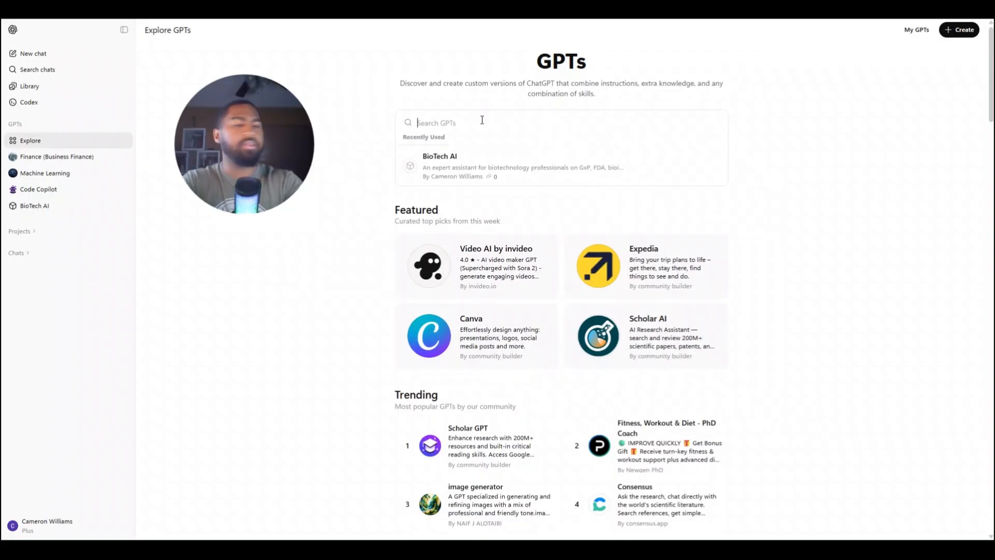
text(Biotech AI)
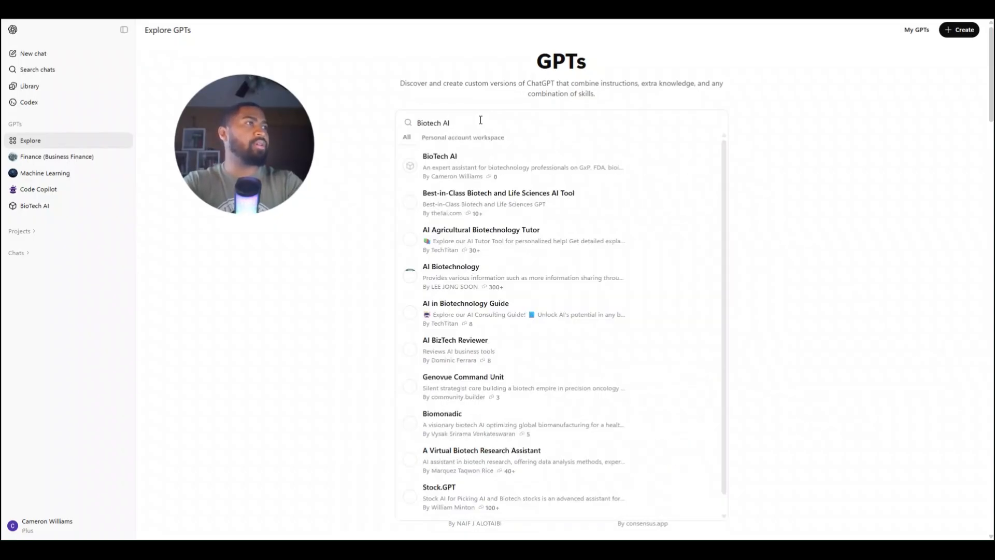
click(446, 171)
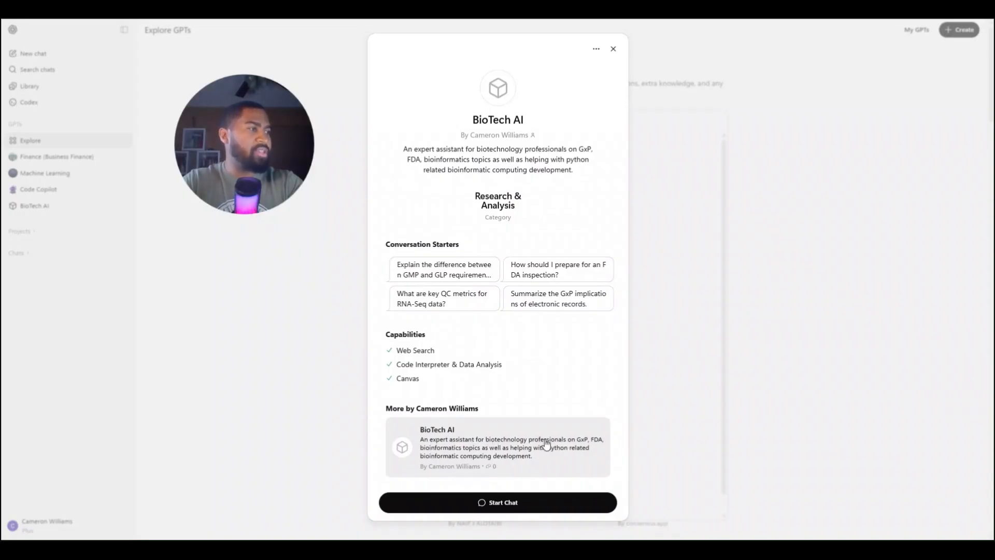
click(490, 502)
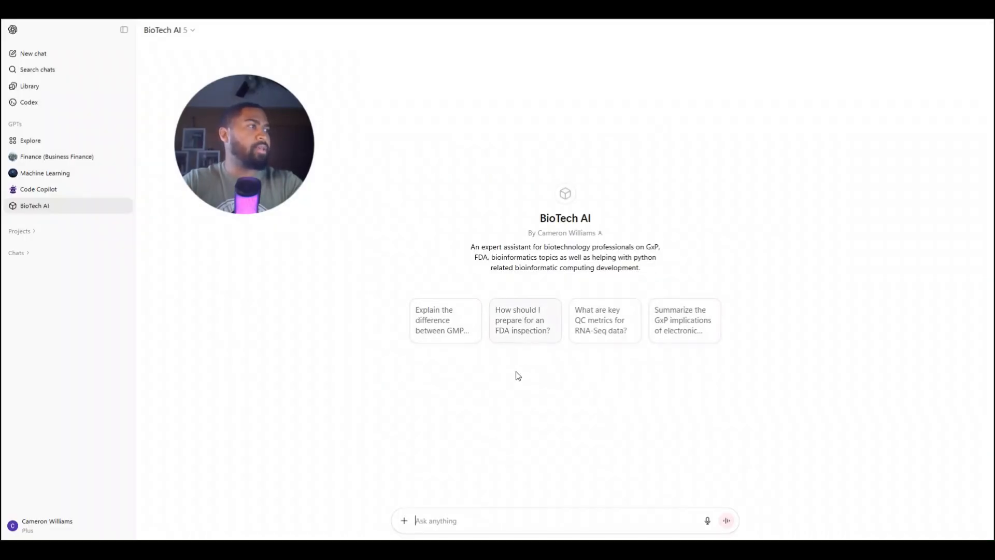
Ask the GPT "please explain how to create a algorithm to exam and predict protein structures"
text(please )
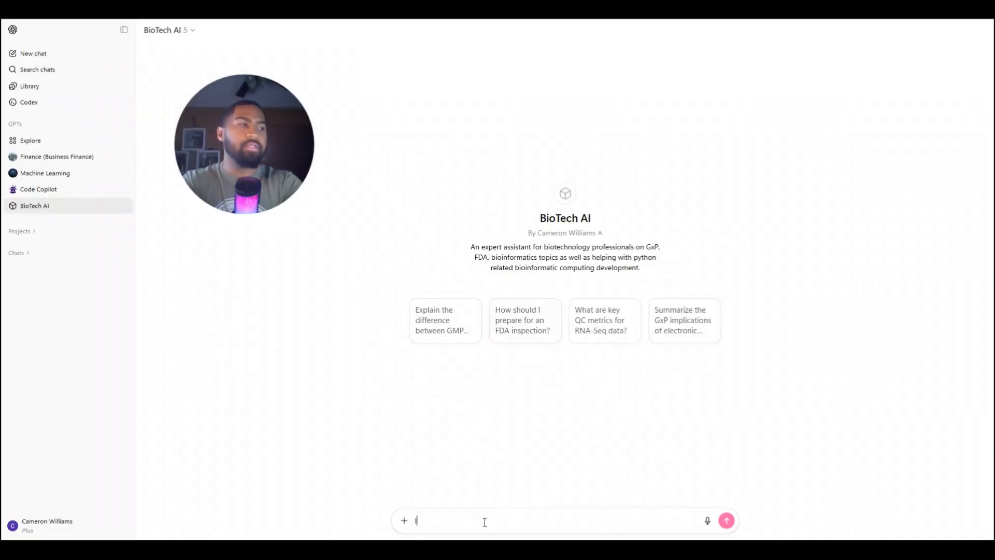
text(expla)
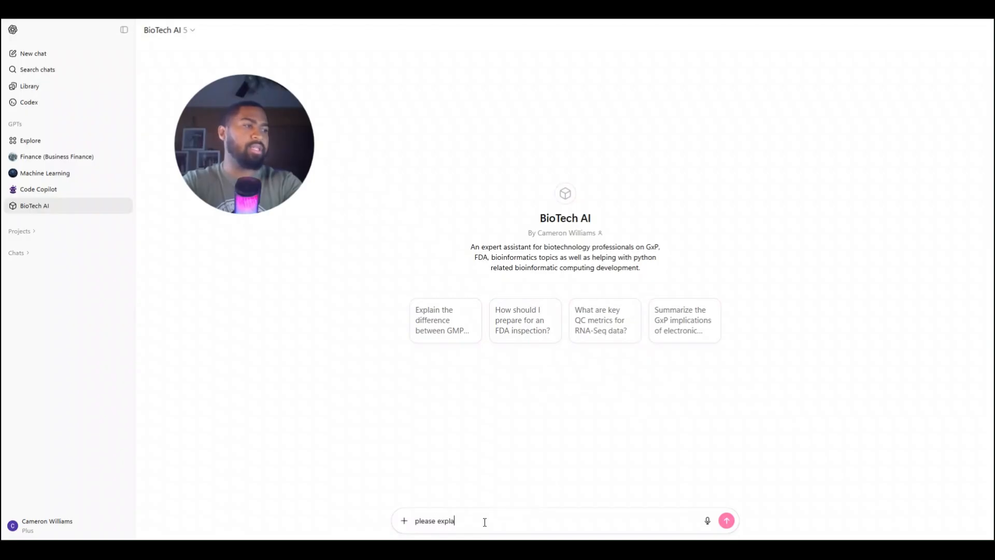
text(in how to)
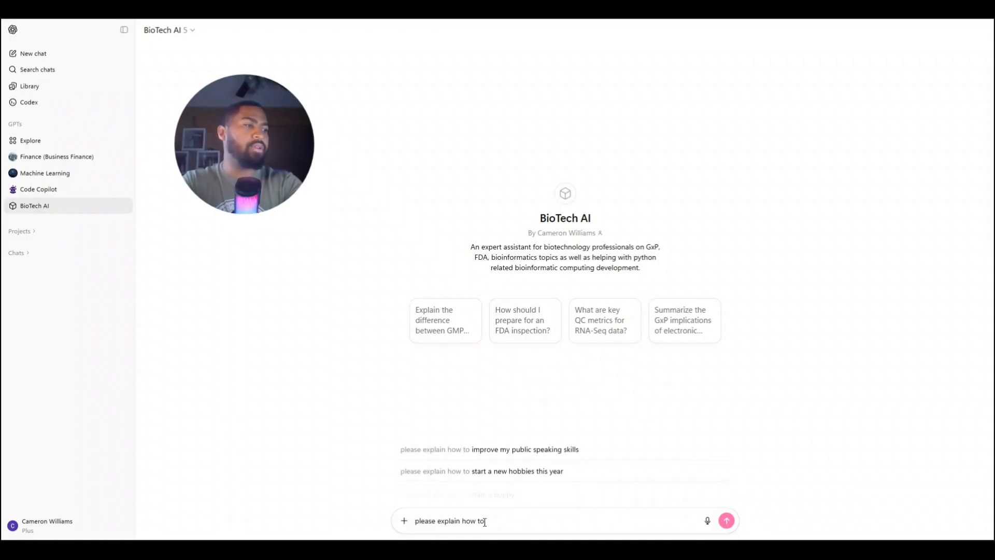
text( create a )
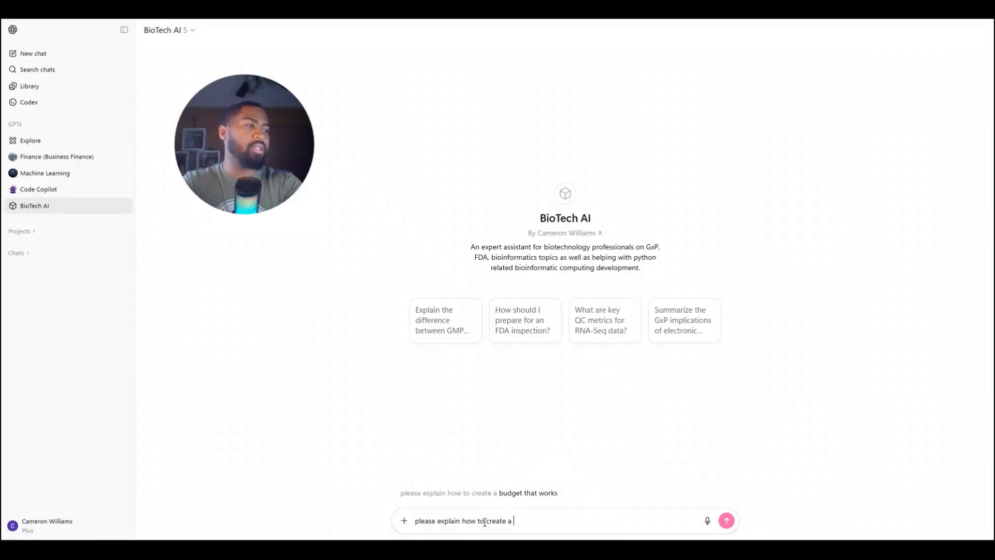
text(algorithm )
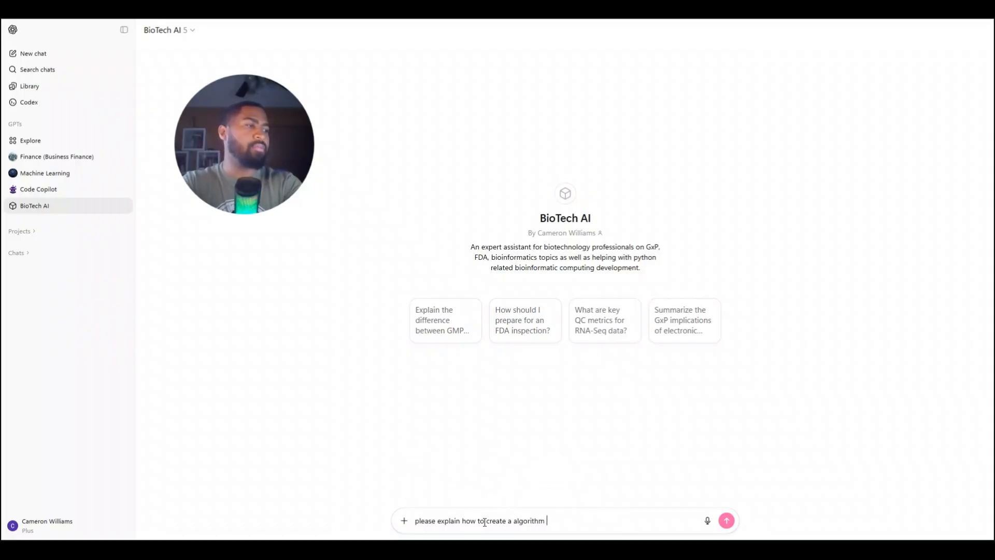
text(to exam and predict pro)
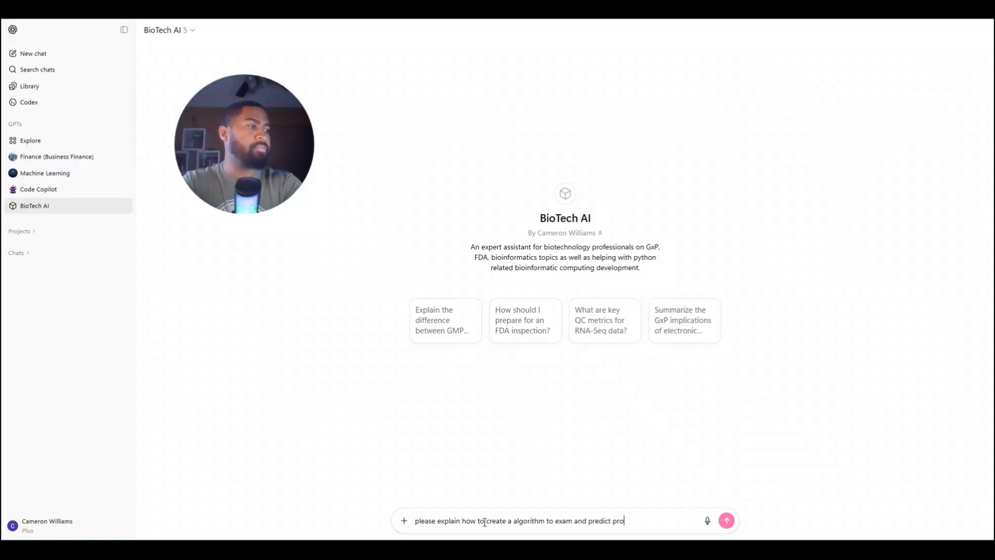
text(tein)
key(BackSpace)
text(in structures)
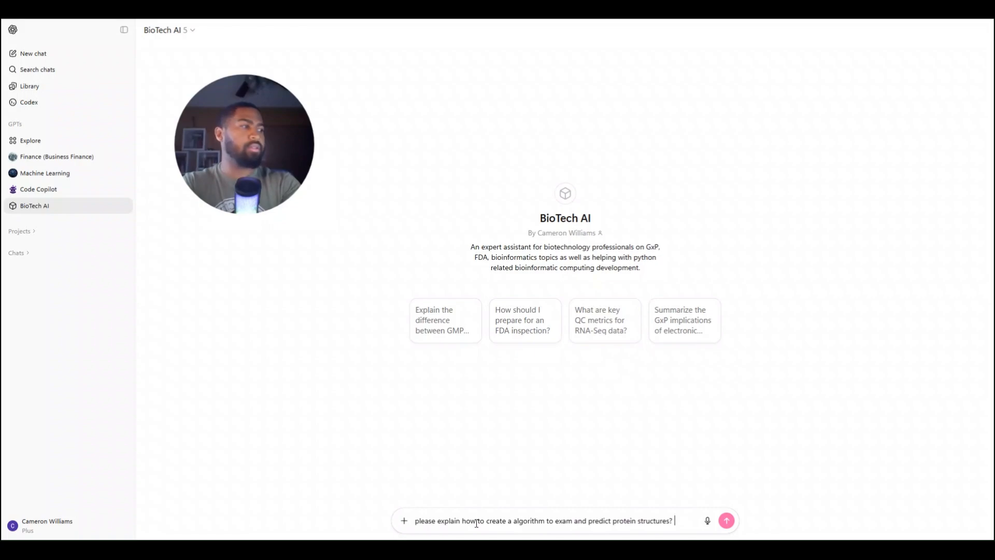
key(Return)
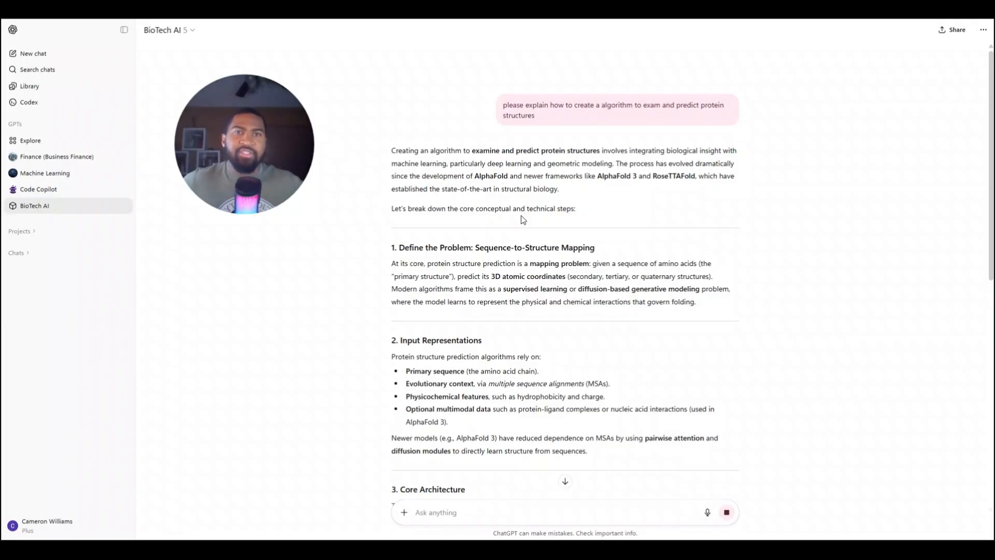
Review the protein structure prediction answer, including its core architecture, training data, example pseudocode pipeline and future direction sections
scroll(530, 271, down, 5)
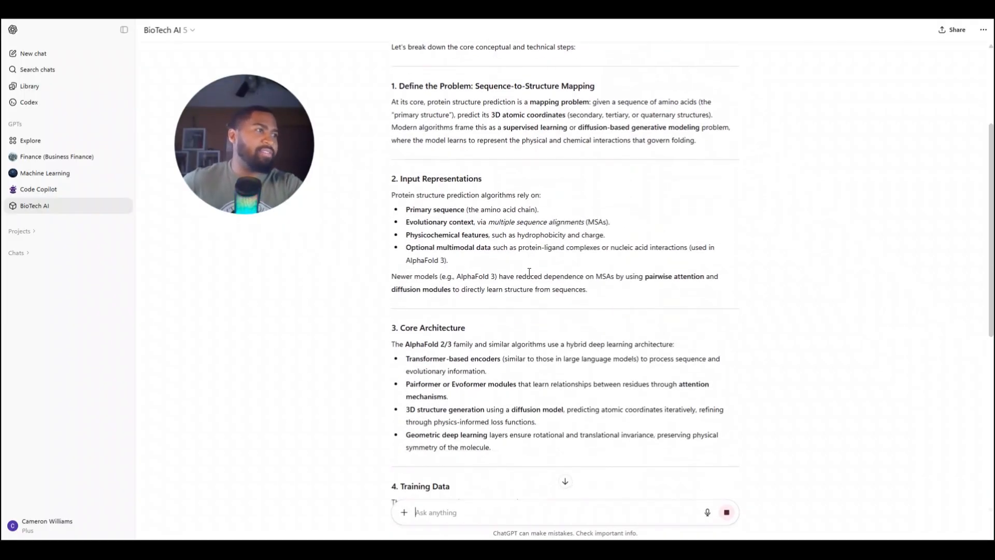
scroll(529, 272, up, 5)
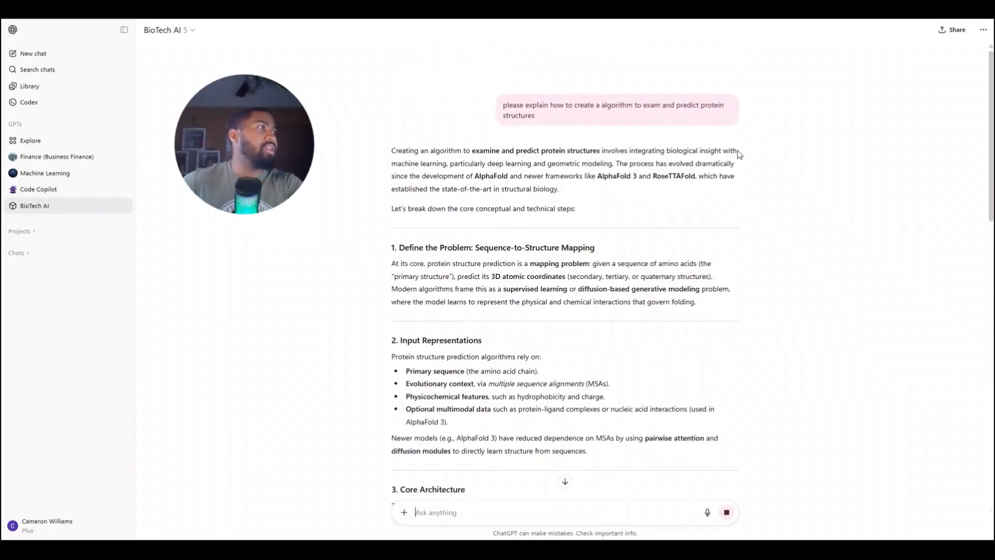
scroll(418, 224, down, 20)
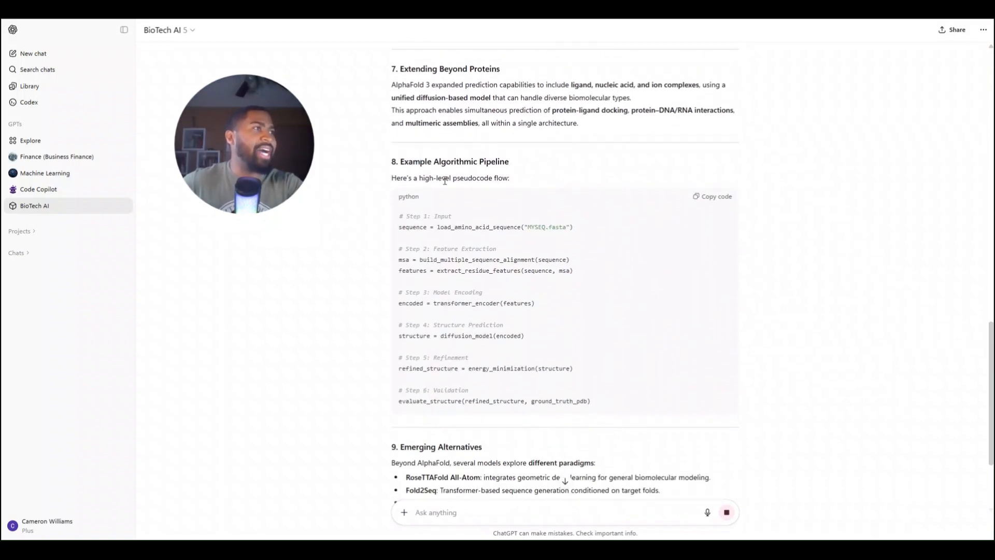
scroll(481, 306, down, 5)
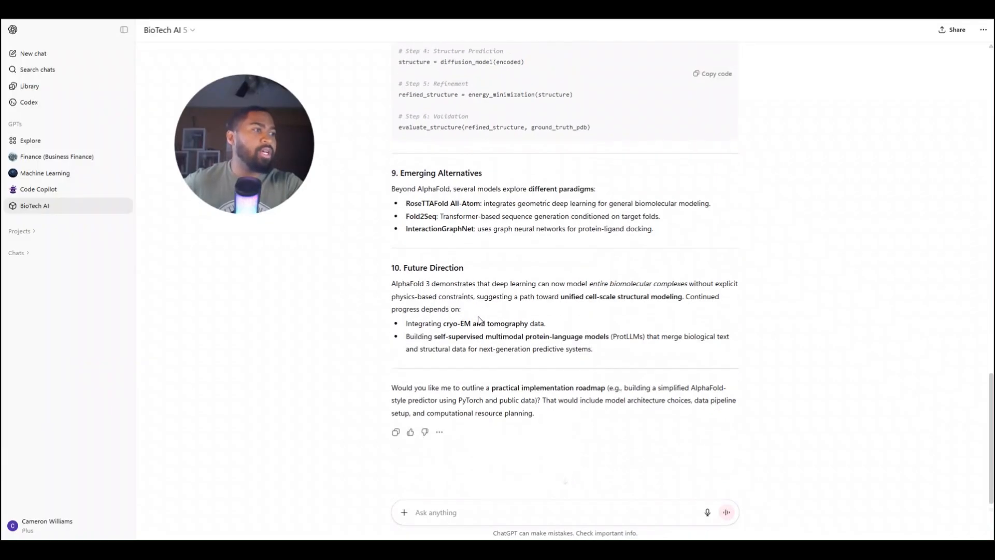
scroll(547, 268, up, 20)
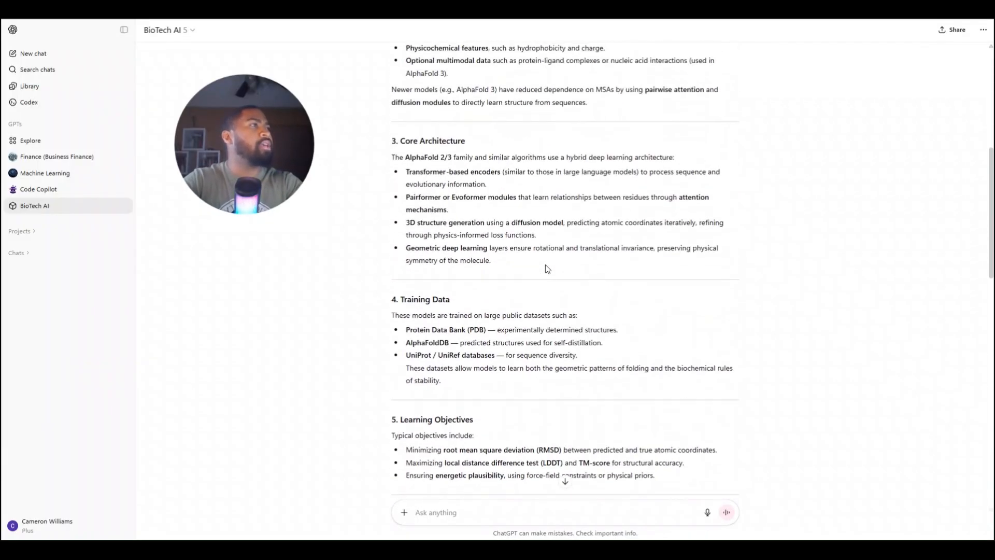
scroll(546, 264, down, 20)
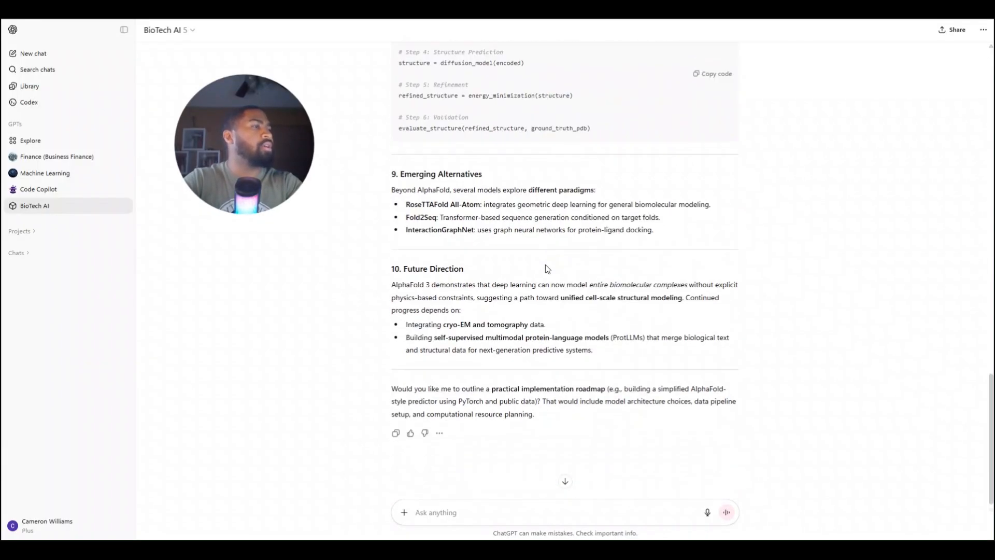
Send the follow-up question "can you give me started in python to achieve this?"
text(can )
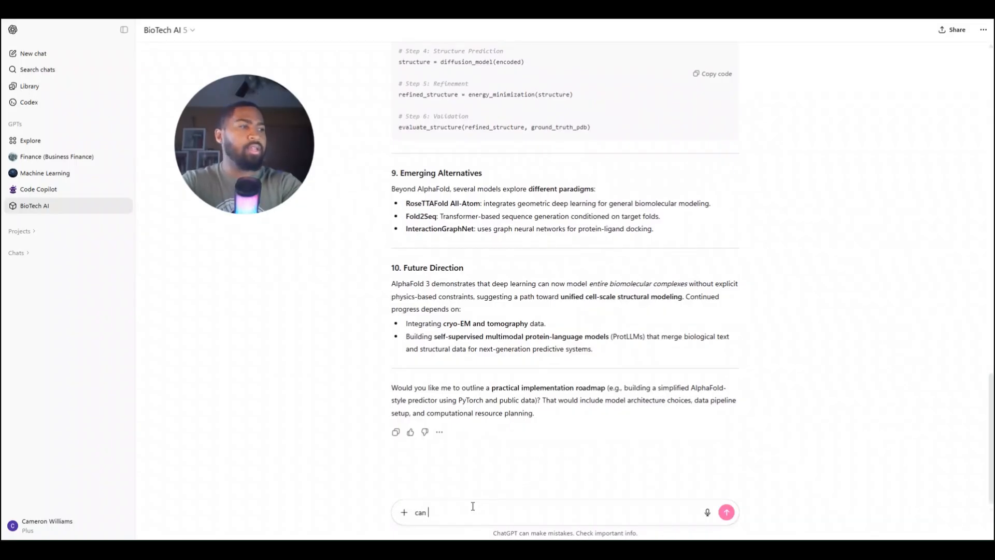
text(you give me sta)
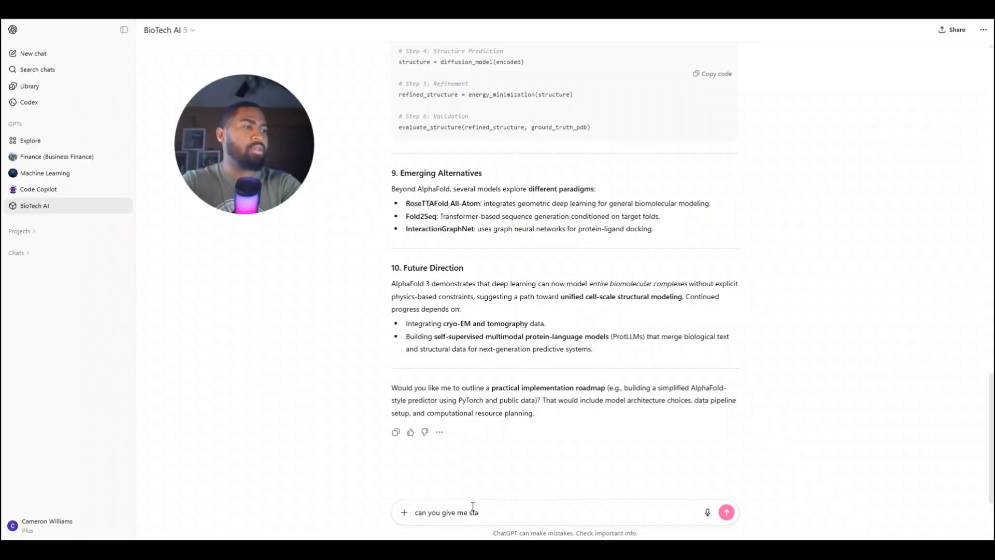
text(rted in oytho)
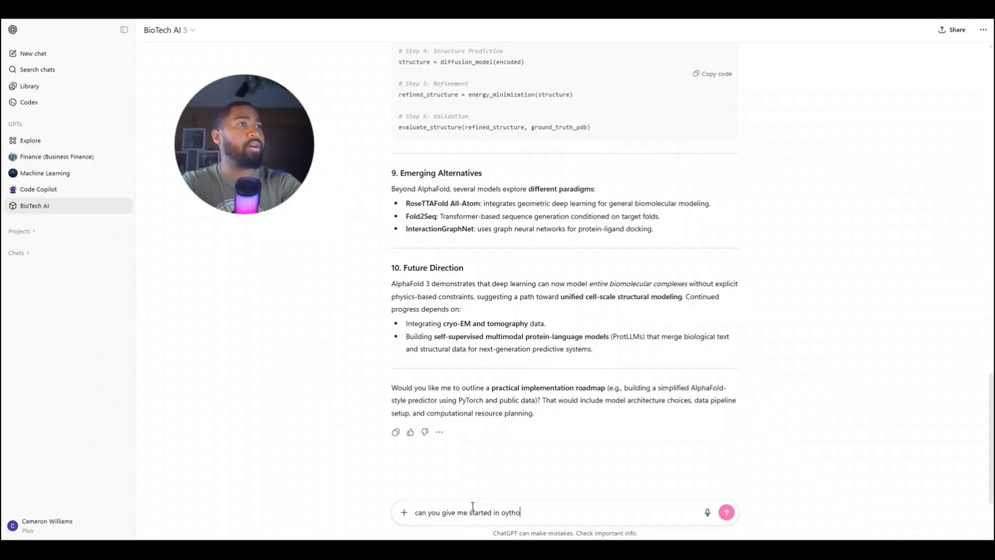
text(n )
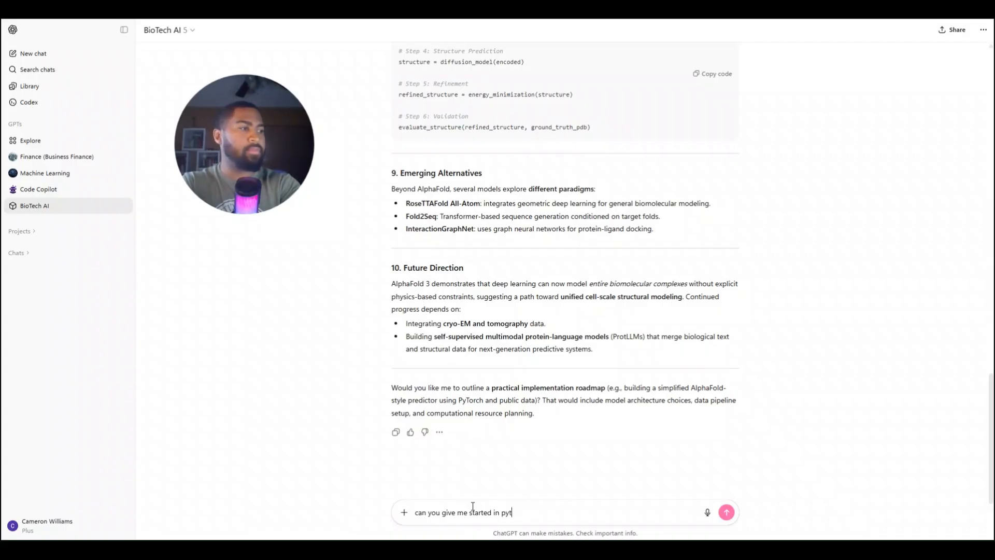
text(achieve this?)
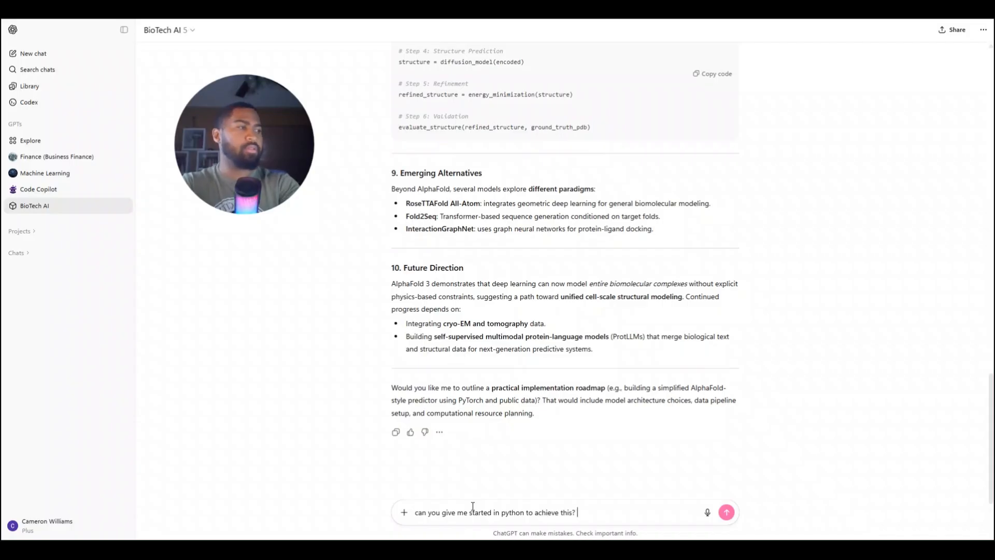
key(Return)
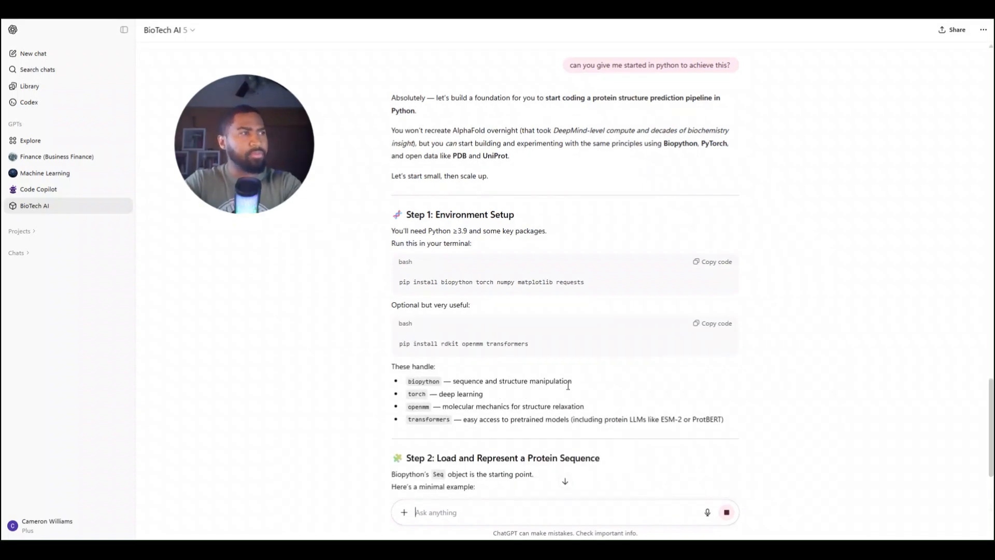
Review the Python starter answer, from environment setup and sequence encoding through the contact map visualization and the pretrained model example
scroll(568, 385, down, 3)
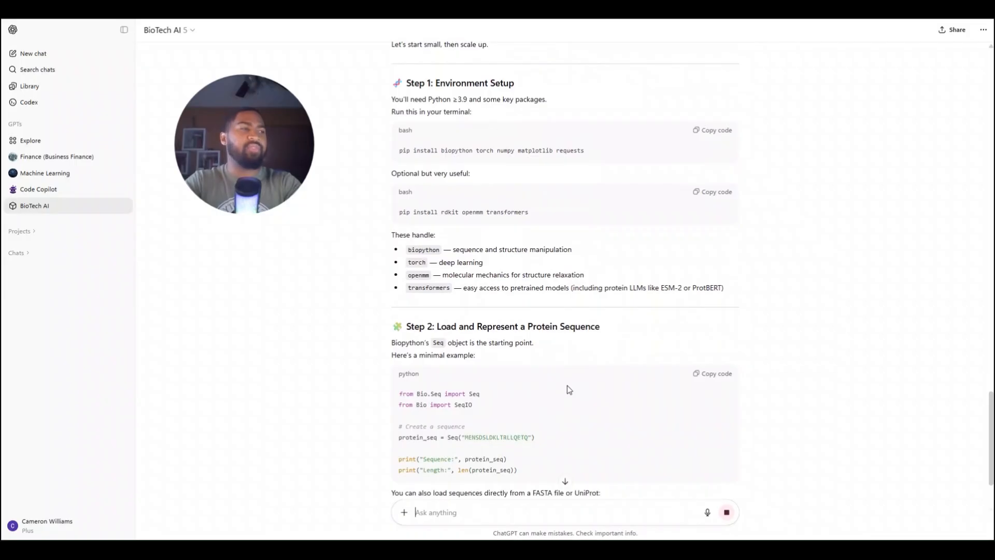
scroll(567, 388, up, 6)
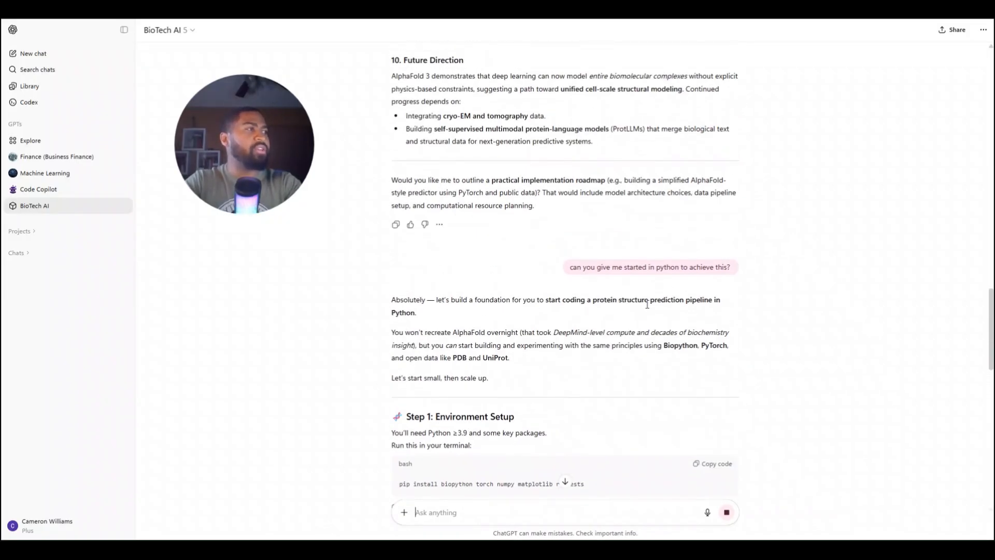
scroll(478, 328, down, 2)
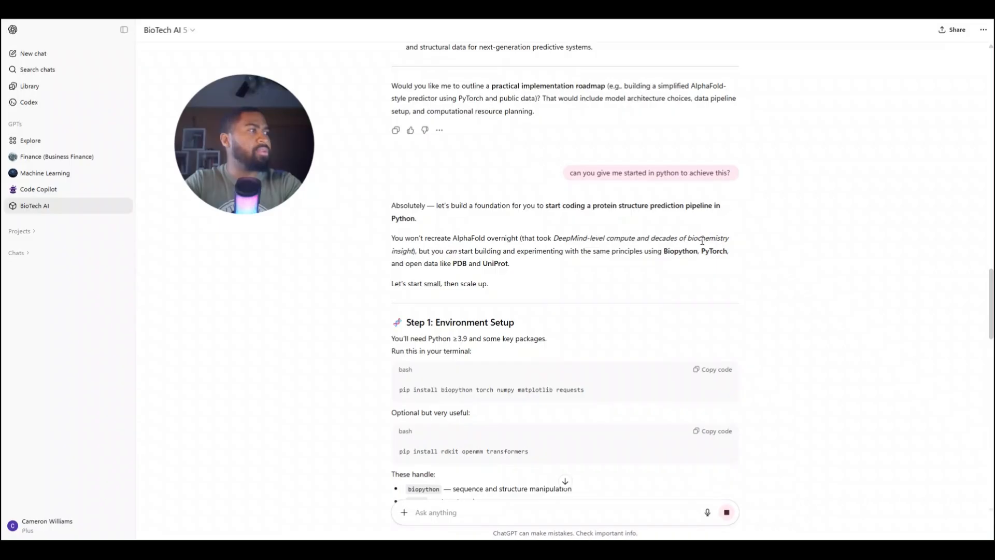
scroll(481, 284, down, 2)
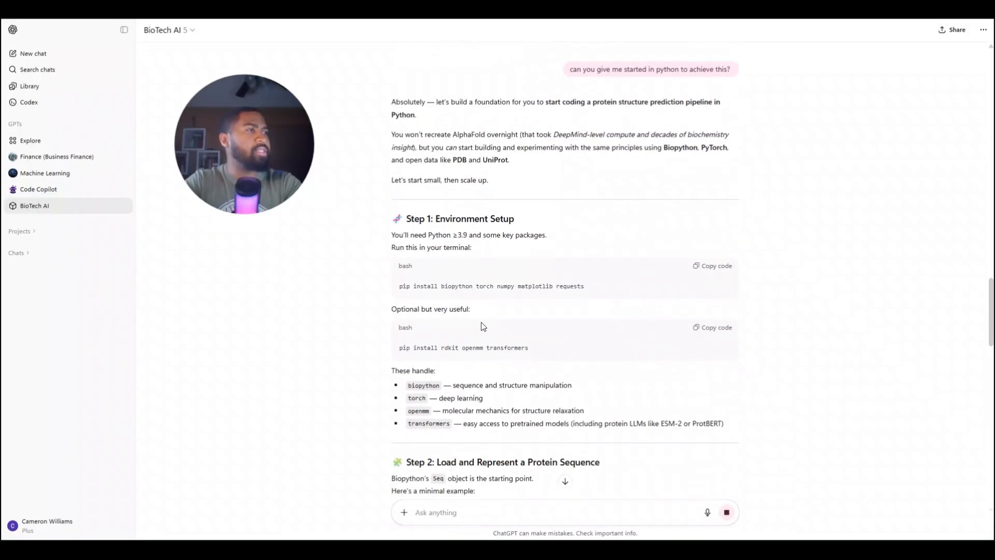
scroll(439, 242, down, 1)
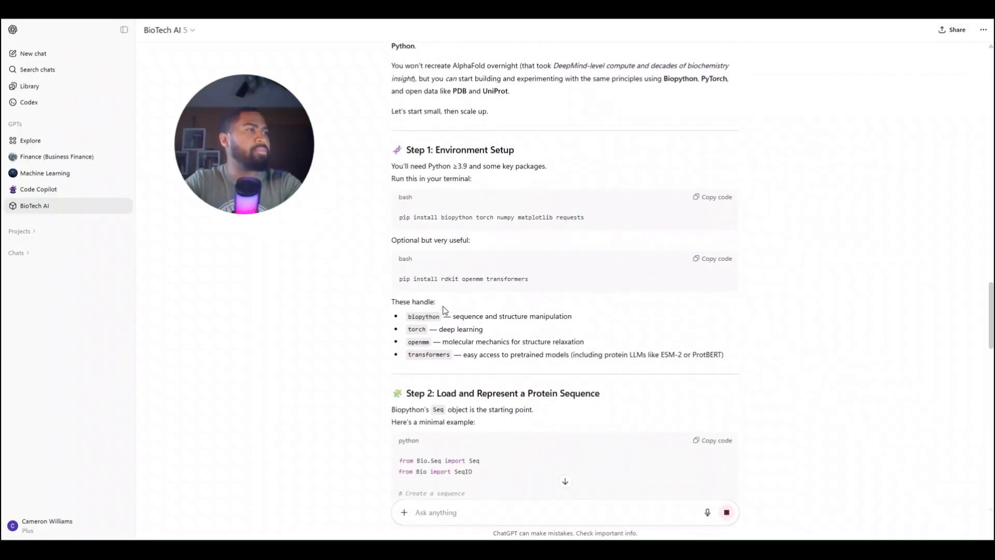
scroll(444, 311, down, 2)
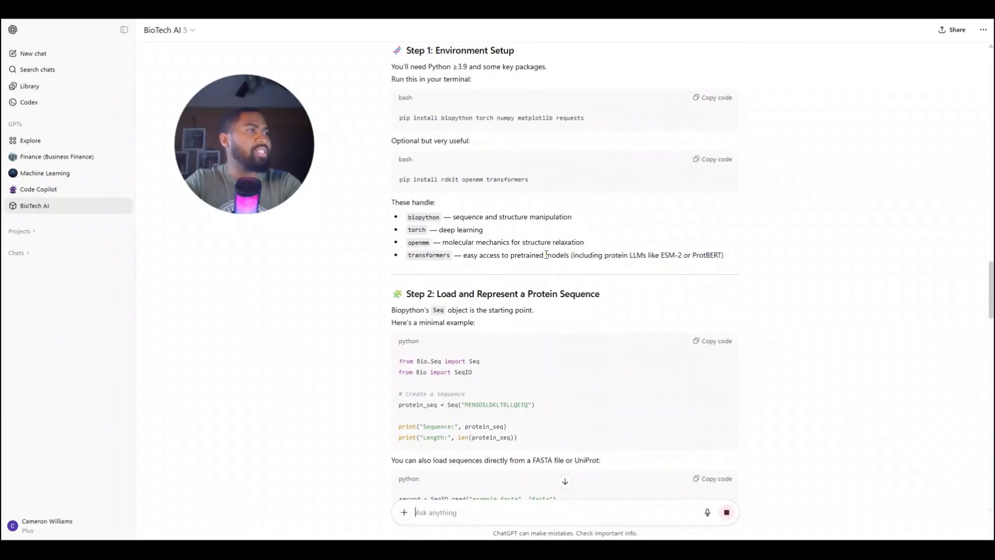
scroll(547, 254, down, 2)
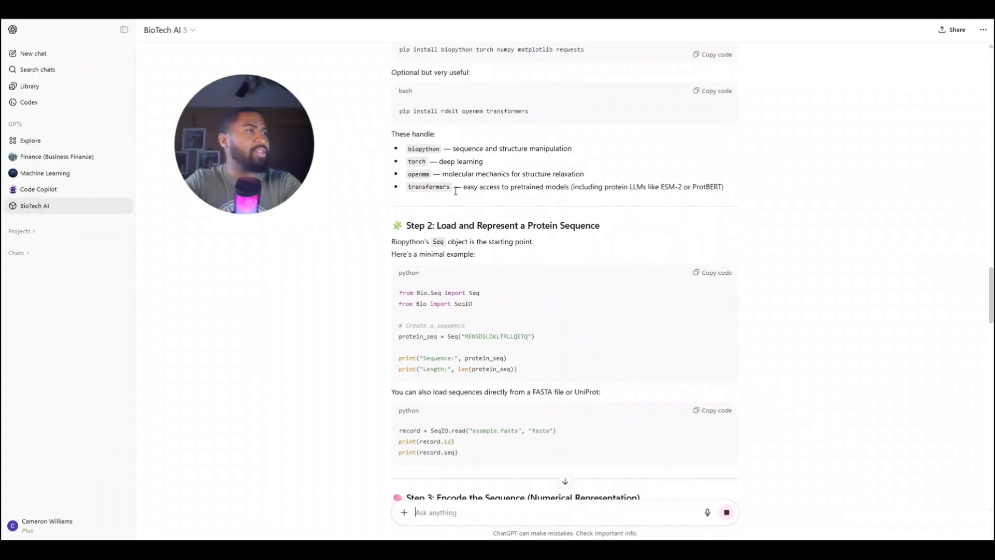
scroll(569, 357, down, 2)
scroll(569, 355, down, 4)
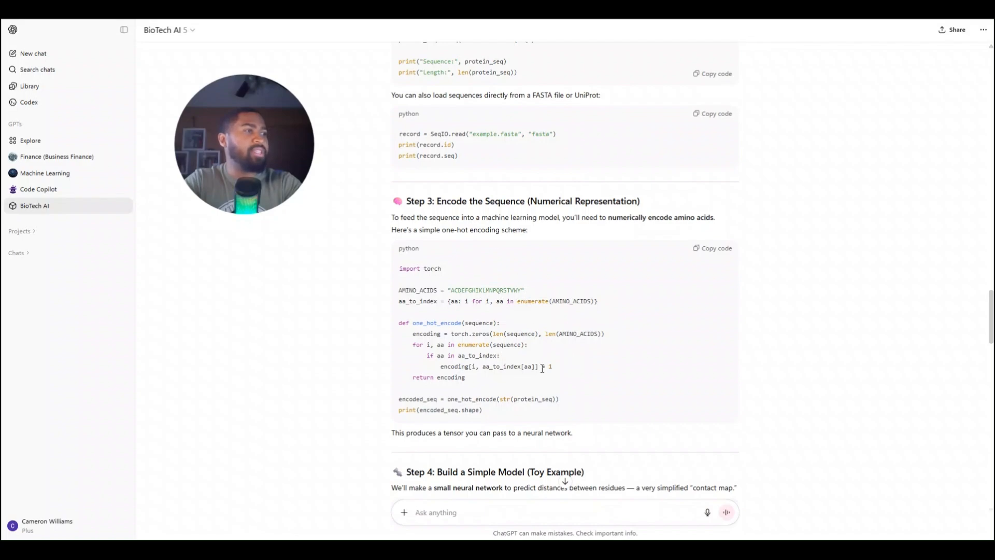
scroll(541, 368, down, 7)
scroll(541, 368, down, 6)
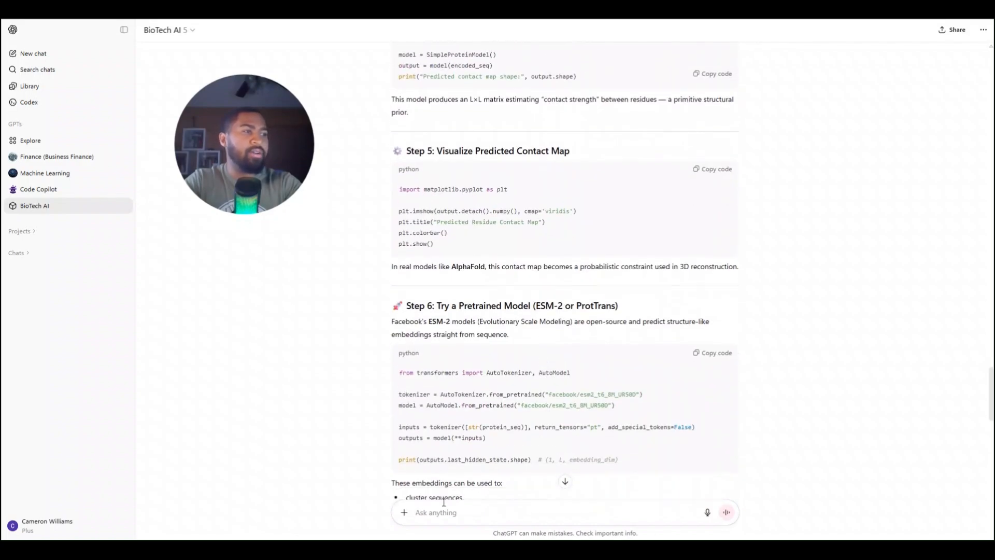
Send the follow-up question "can this code be written in C++ ?"
click(428, 512)
text(can this code be w)
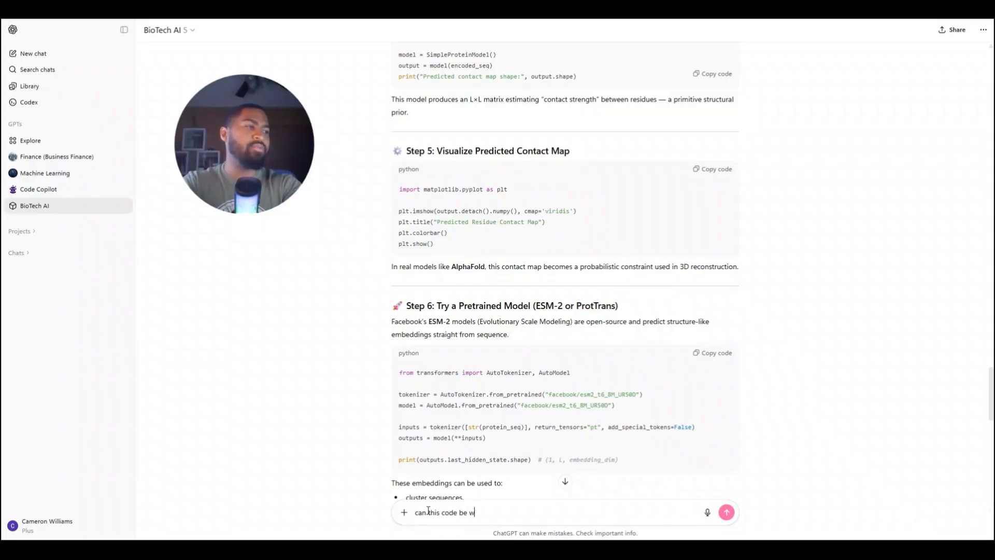
text(ritten in C++ ?)
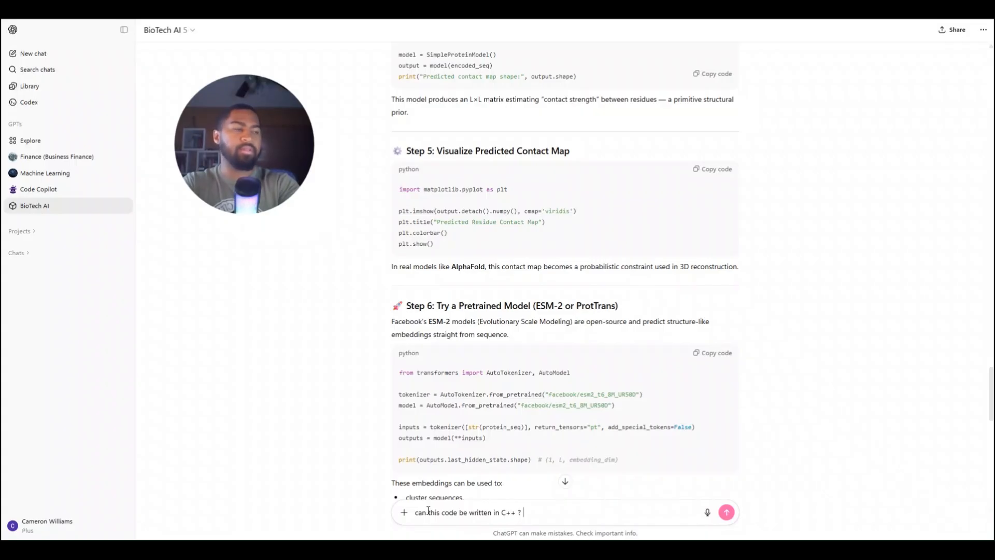
key(Return)
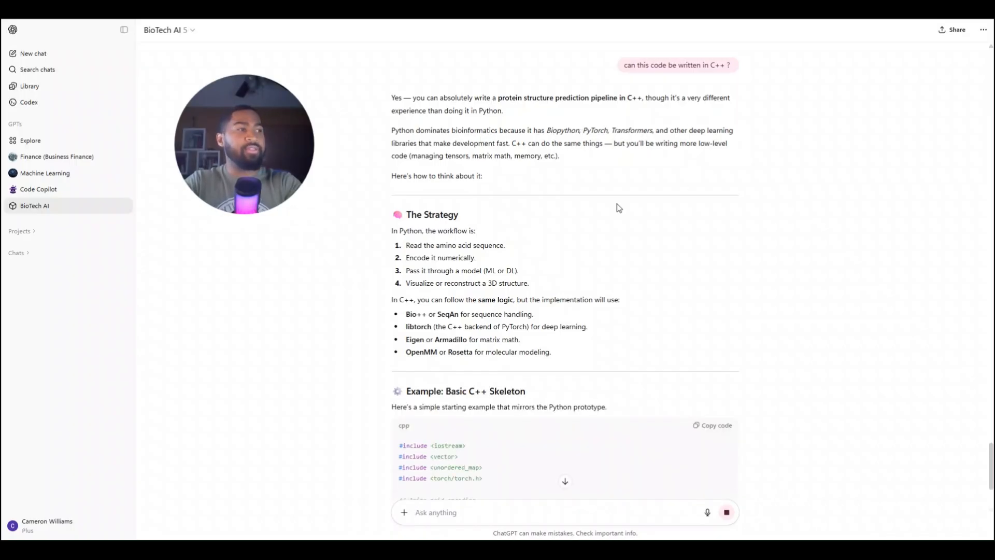
Review the C++ answer, covering its strategy section, suggested libraries and the basic C++ skeleton code
scroll(617, 208, down, 2)
scroll(513, 324, down, 2)
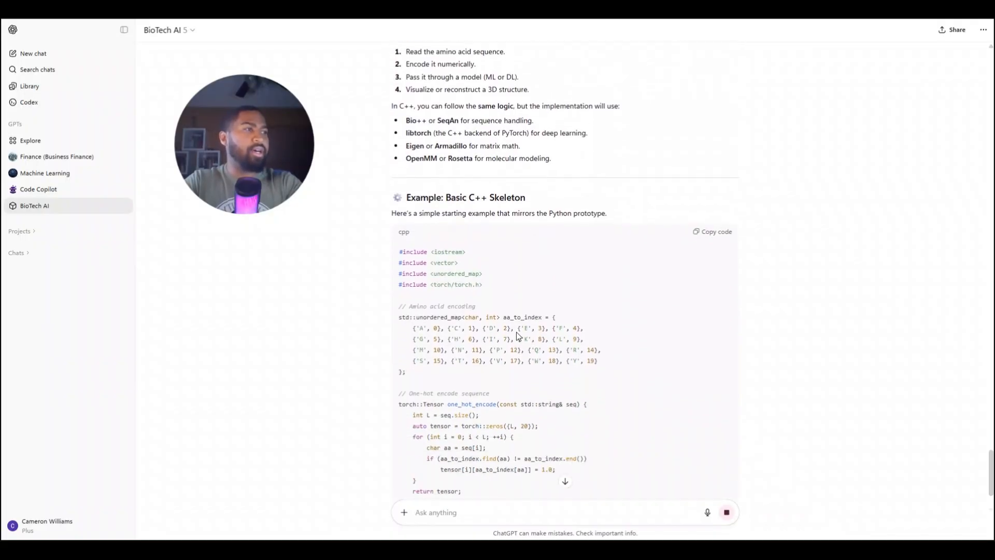
scroll(503, 329, up, 1)
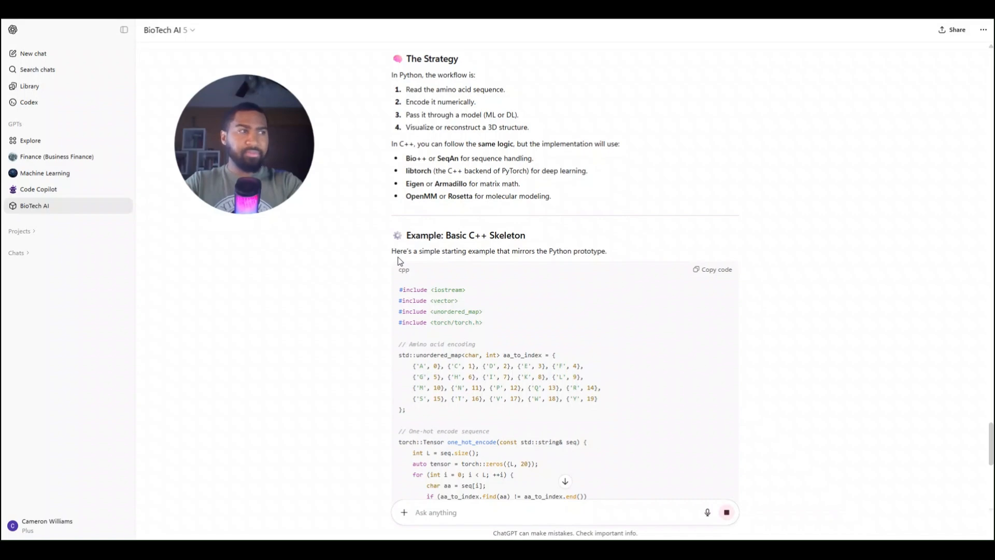
scroll(401, 260, down, 10)
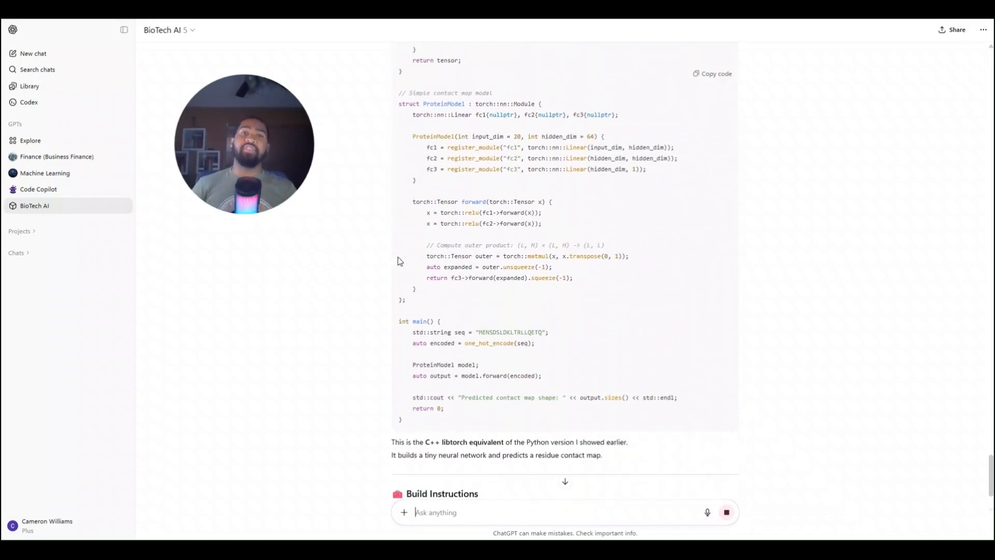